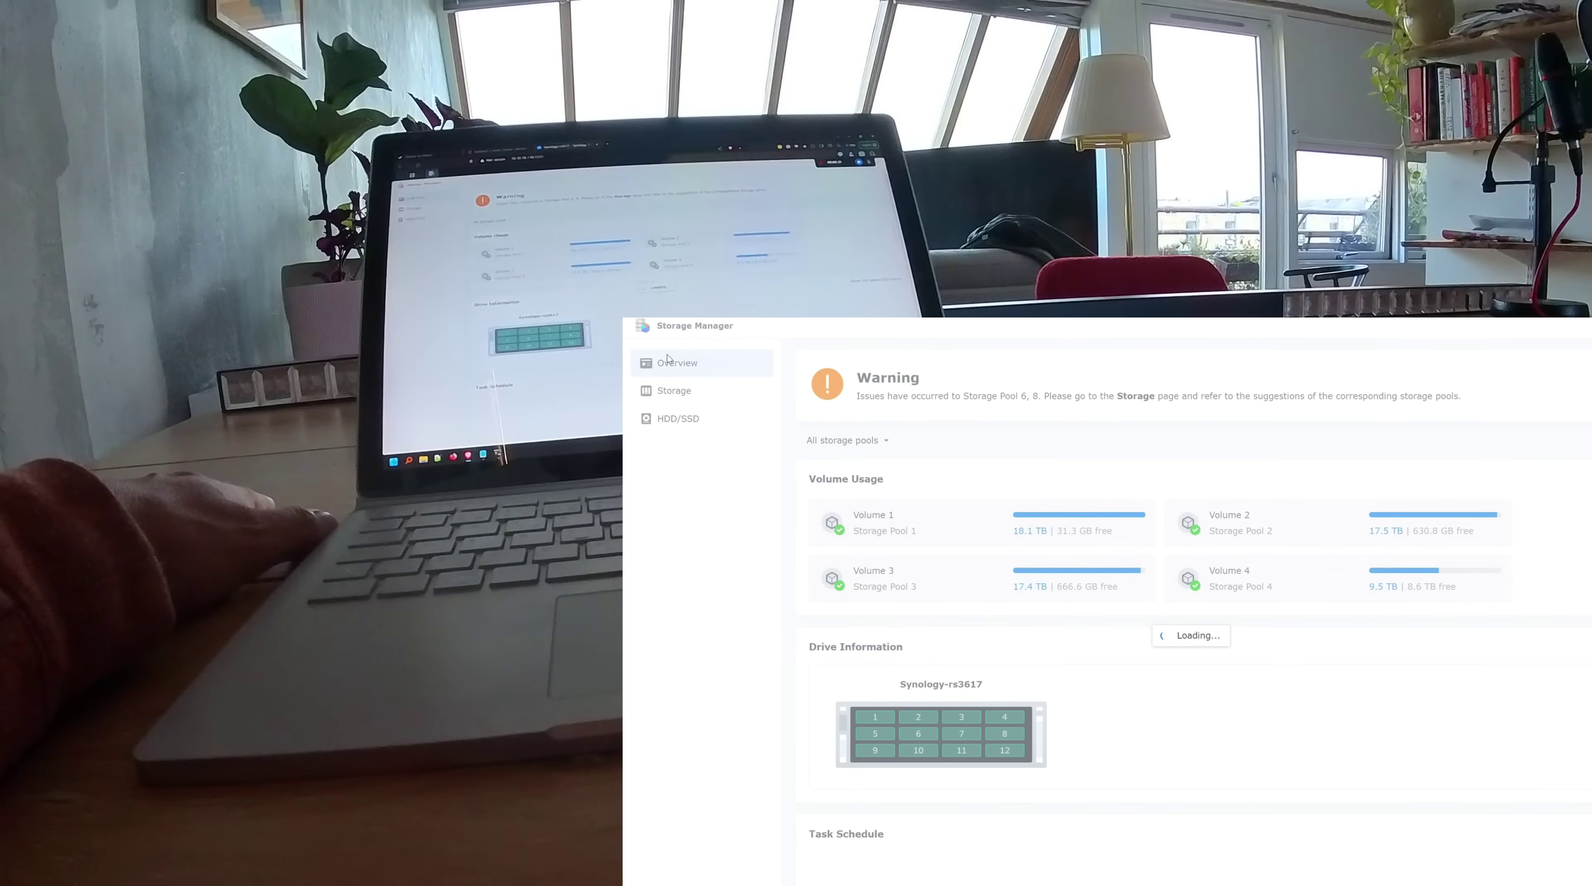
# Open Storage at Volume 1 and scroll through Storage Pools 1–8, noting the low-space warnings on Pools 6 and 8.
pyautogui.click(674, 391)
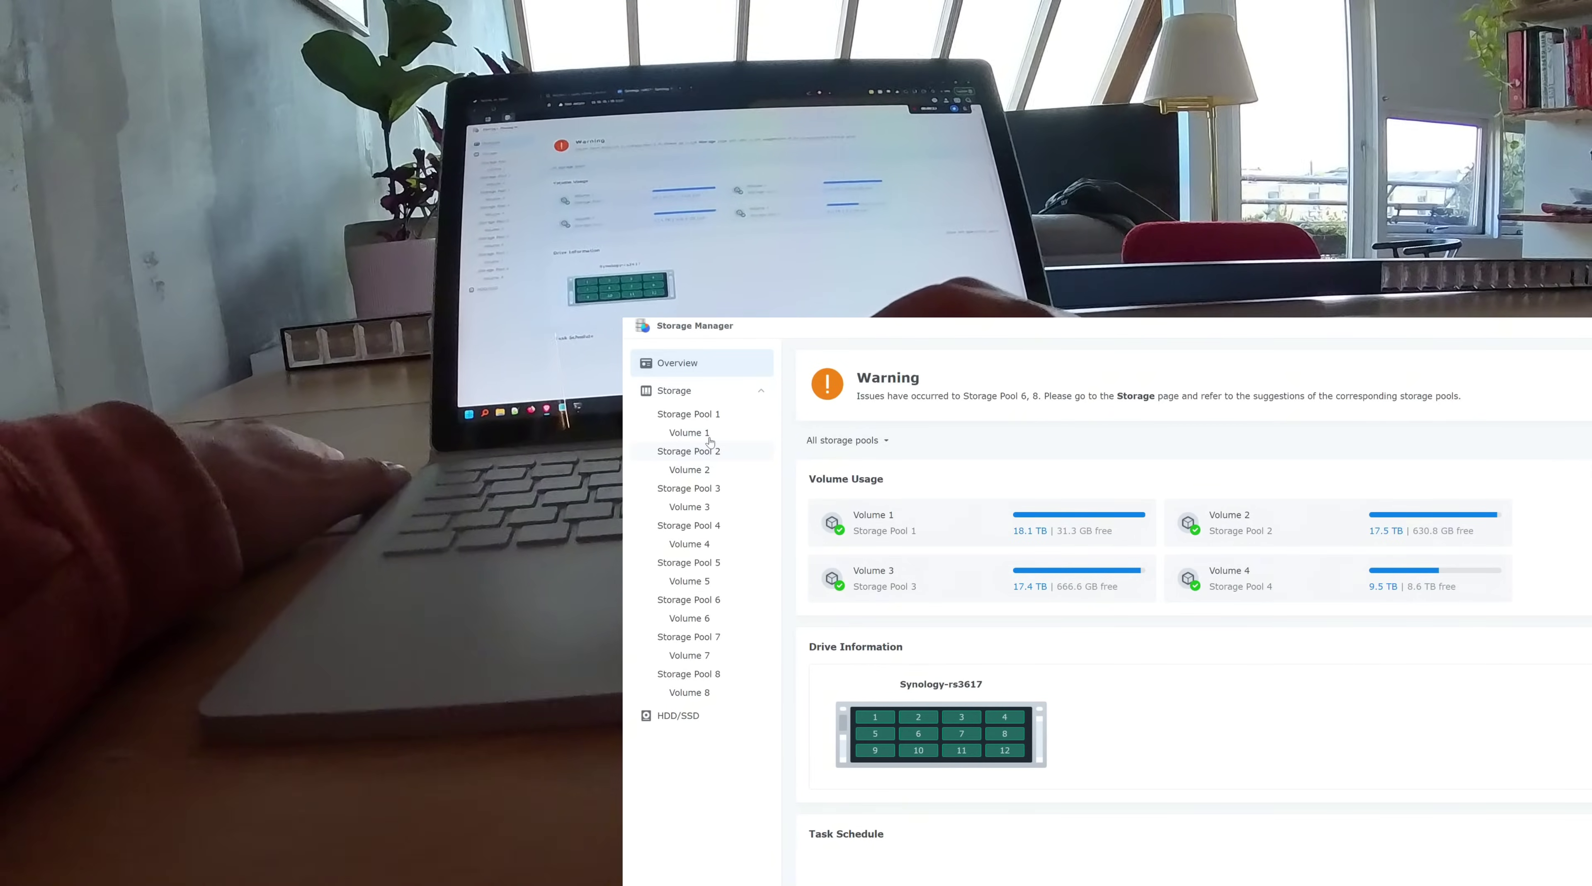
pyautogui.click(710, 434)
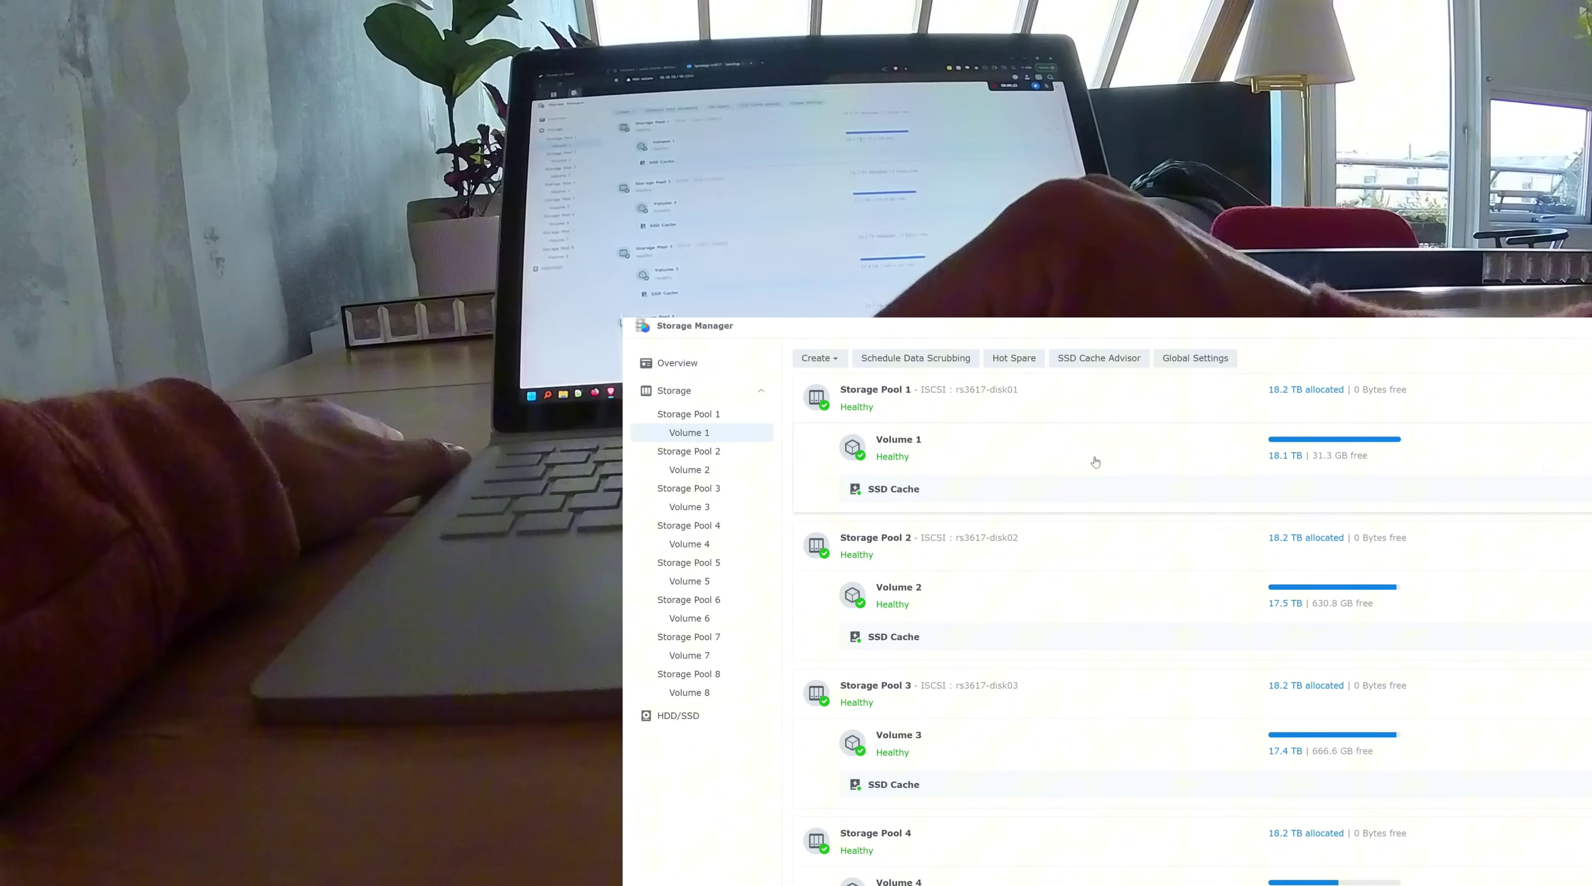
pyautogui.scroll(-1, 1304, 457)
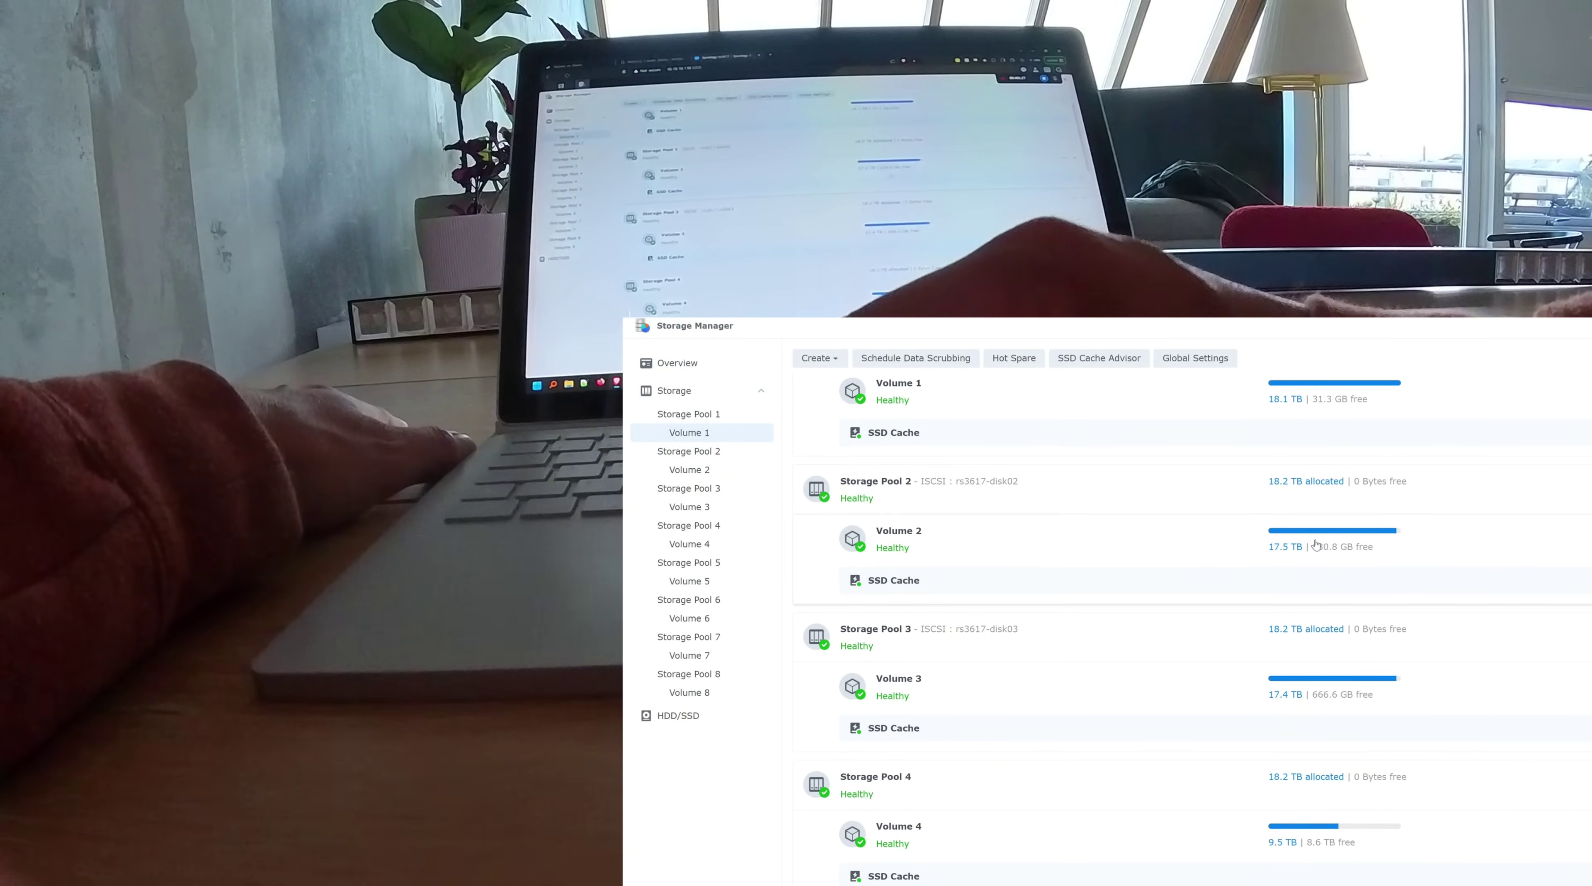
pyautogui.scroll(-4, 1316, 544)
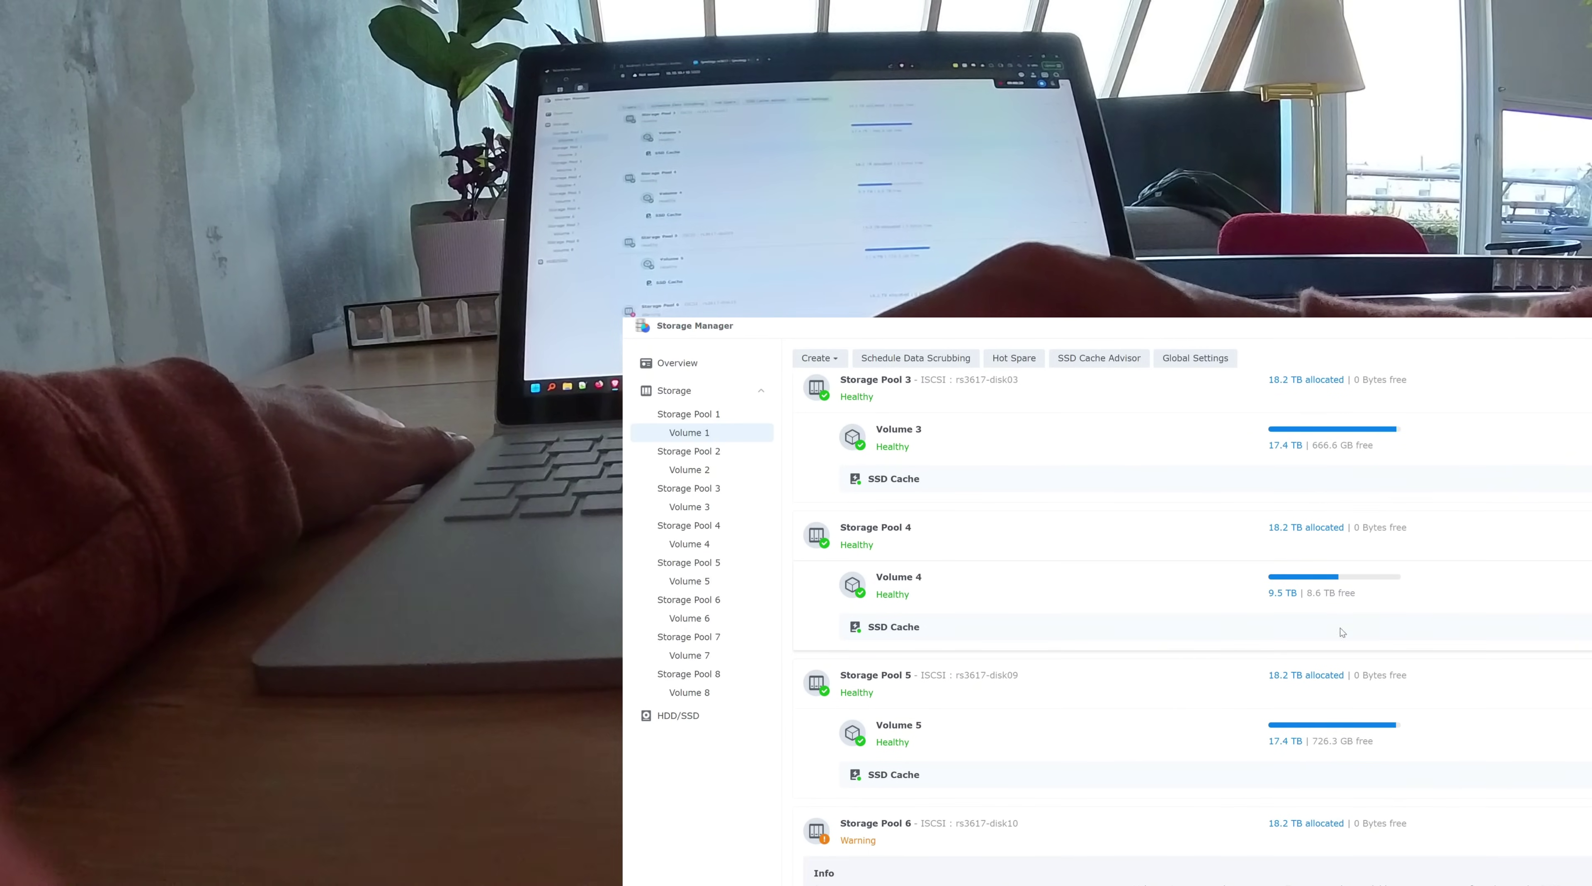
pyautogui.scroll(-20, 1386, 600)
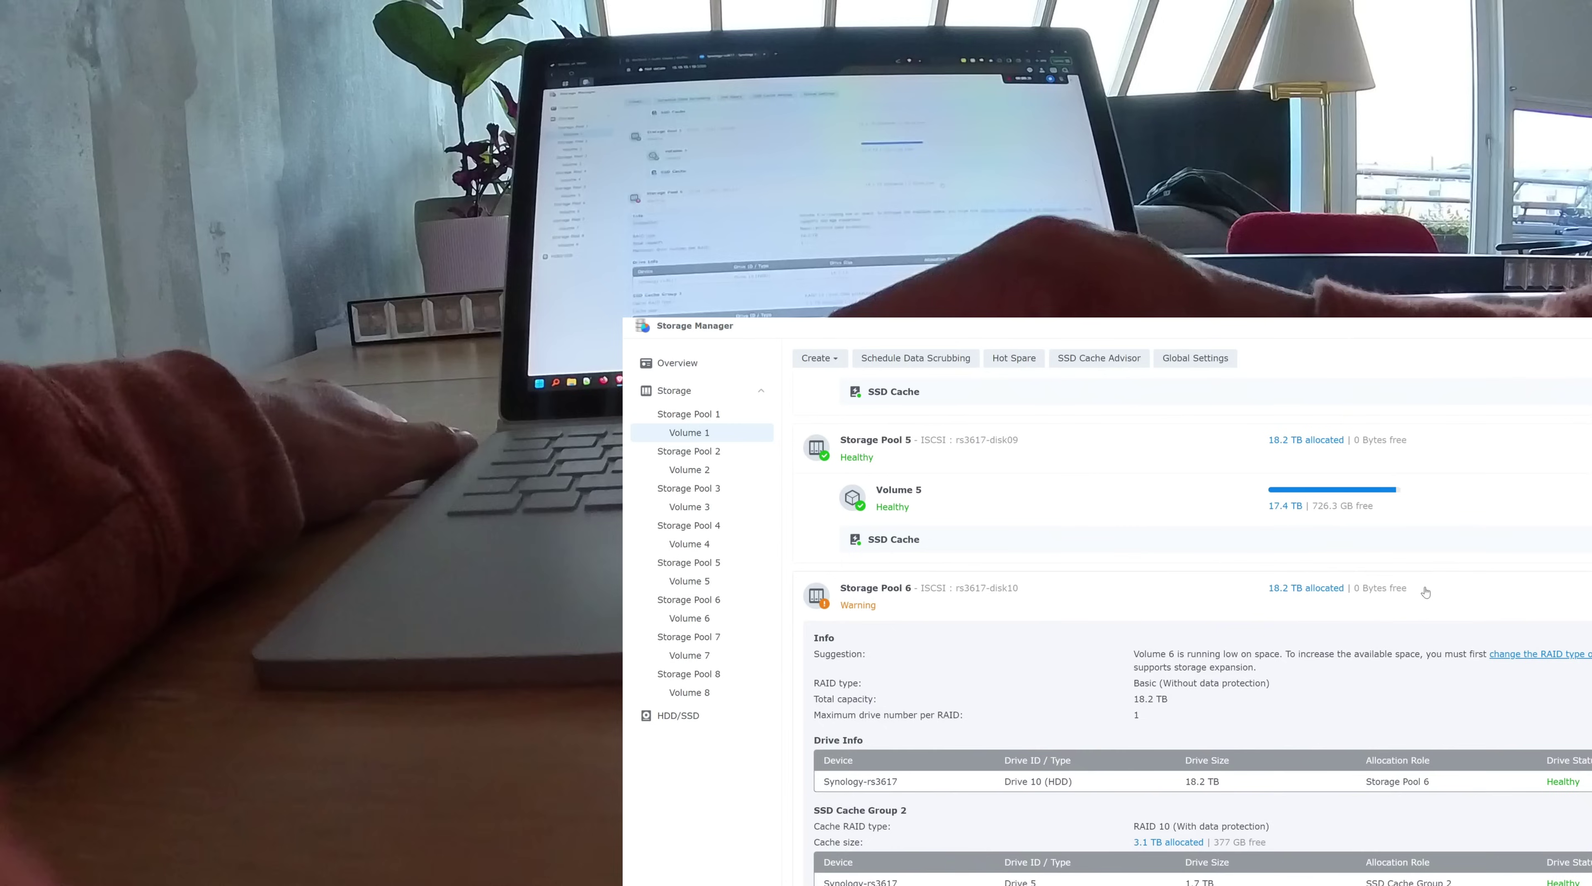
pyautogui.scroll(-4, 1426, 592)
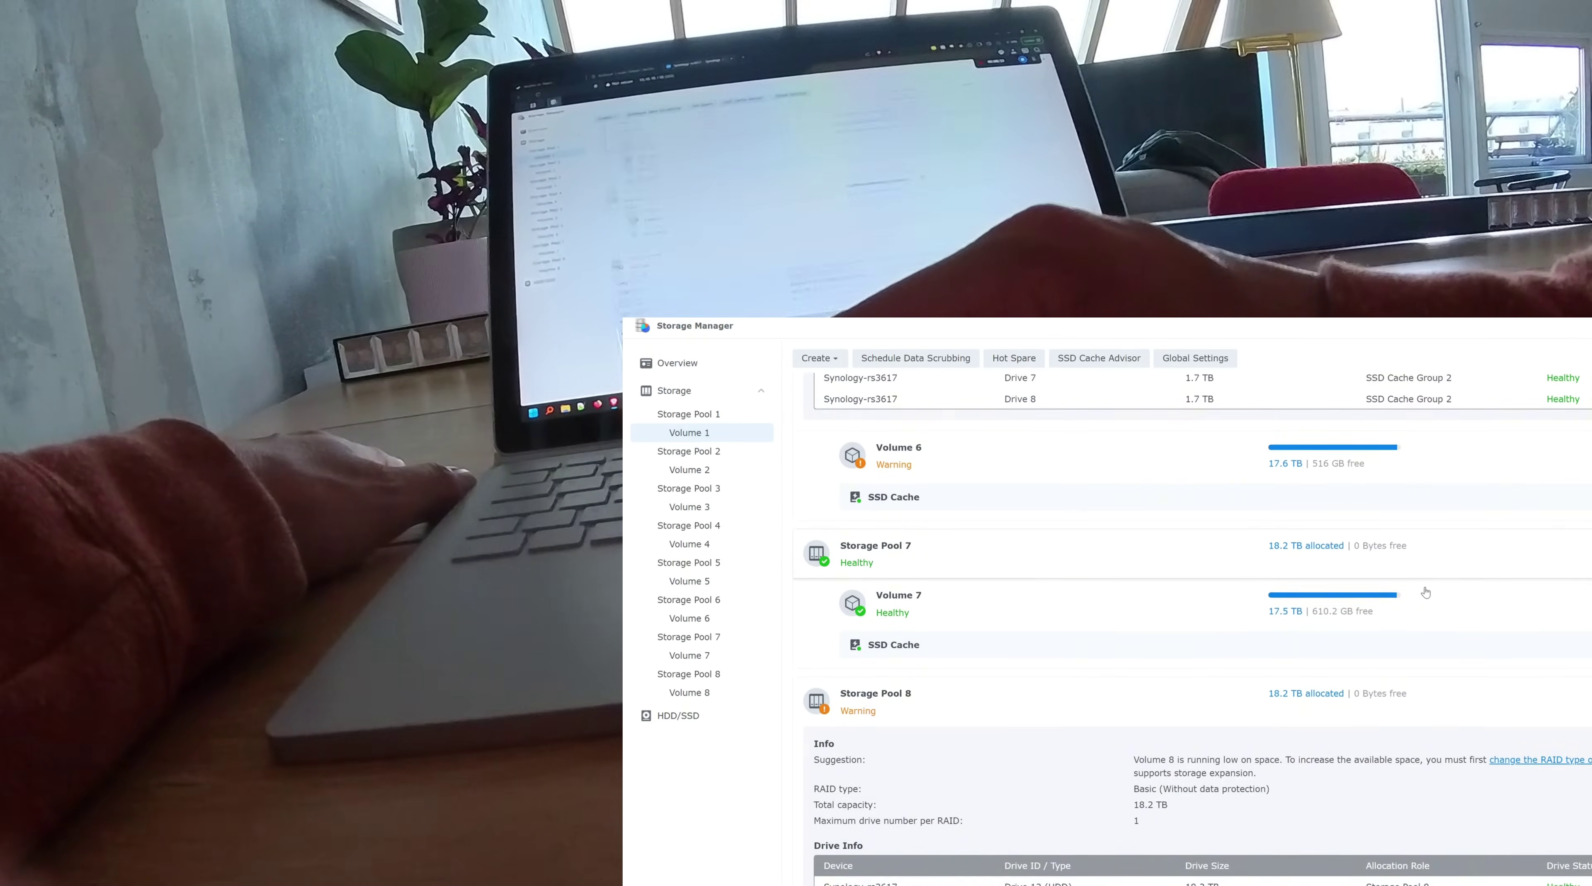
pyautogui.scroll(15, 1424, 591)
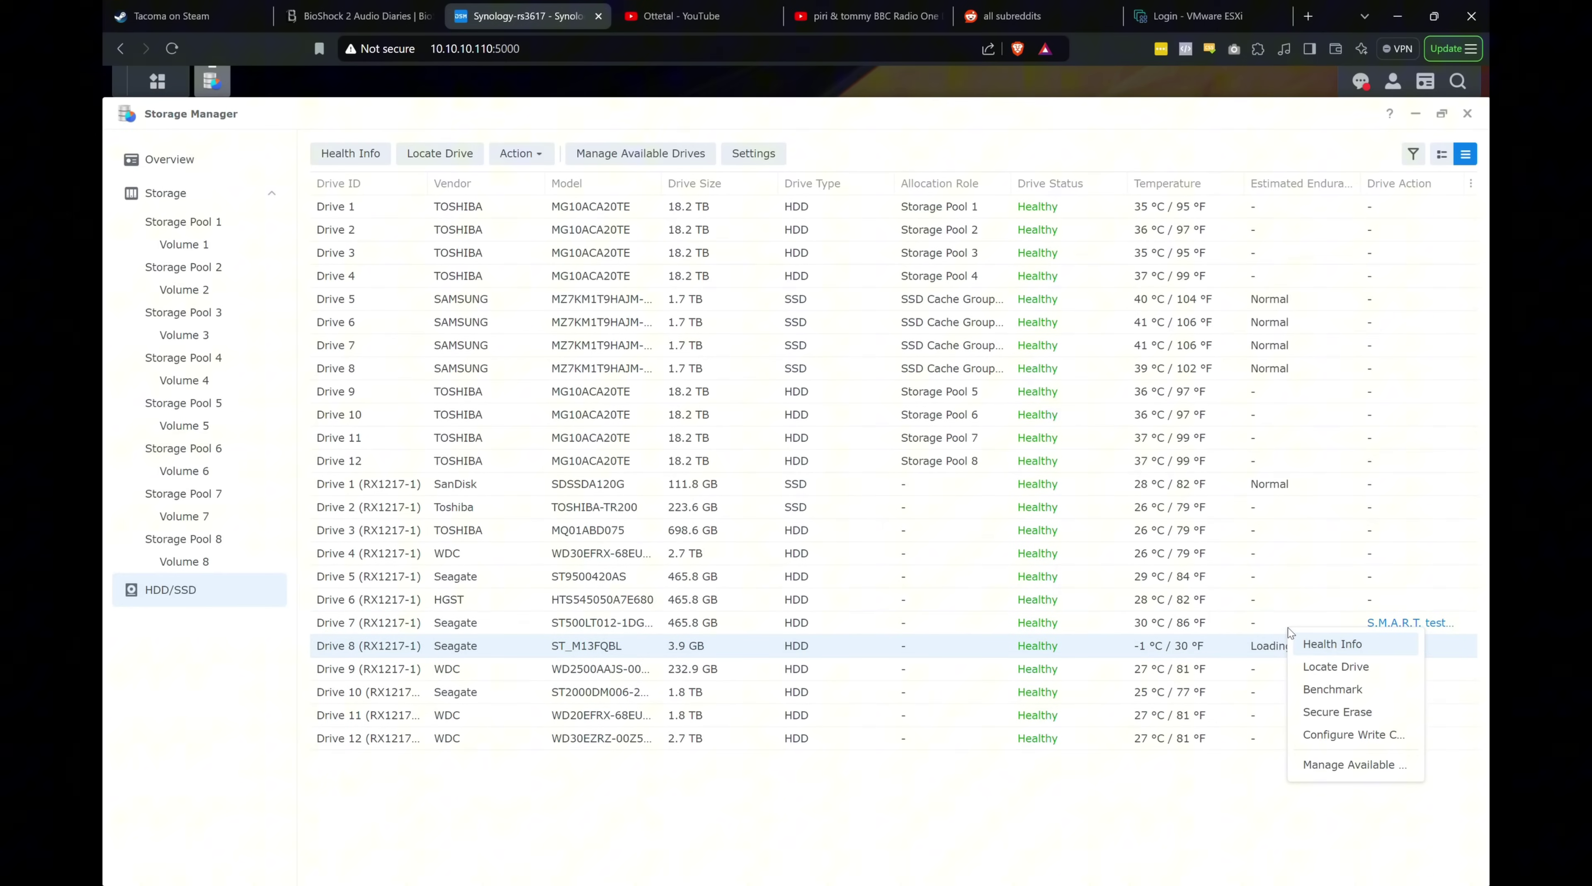
# Run Locate Drive on RX1217-1 Drive 8 so its slot indicator changes colour.
pyautogui.click(1336, 667)
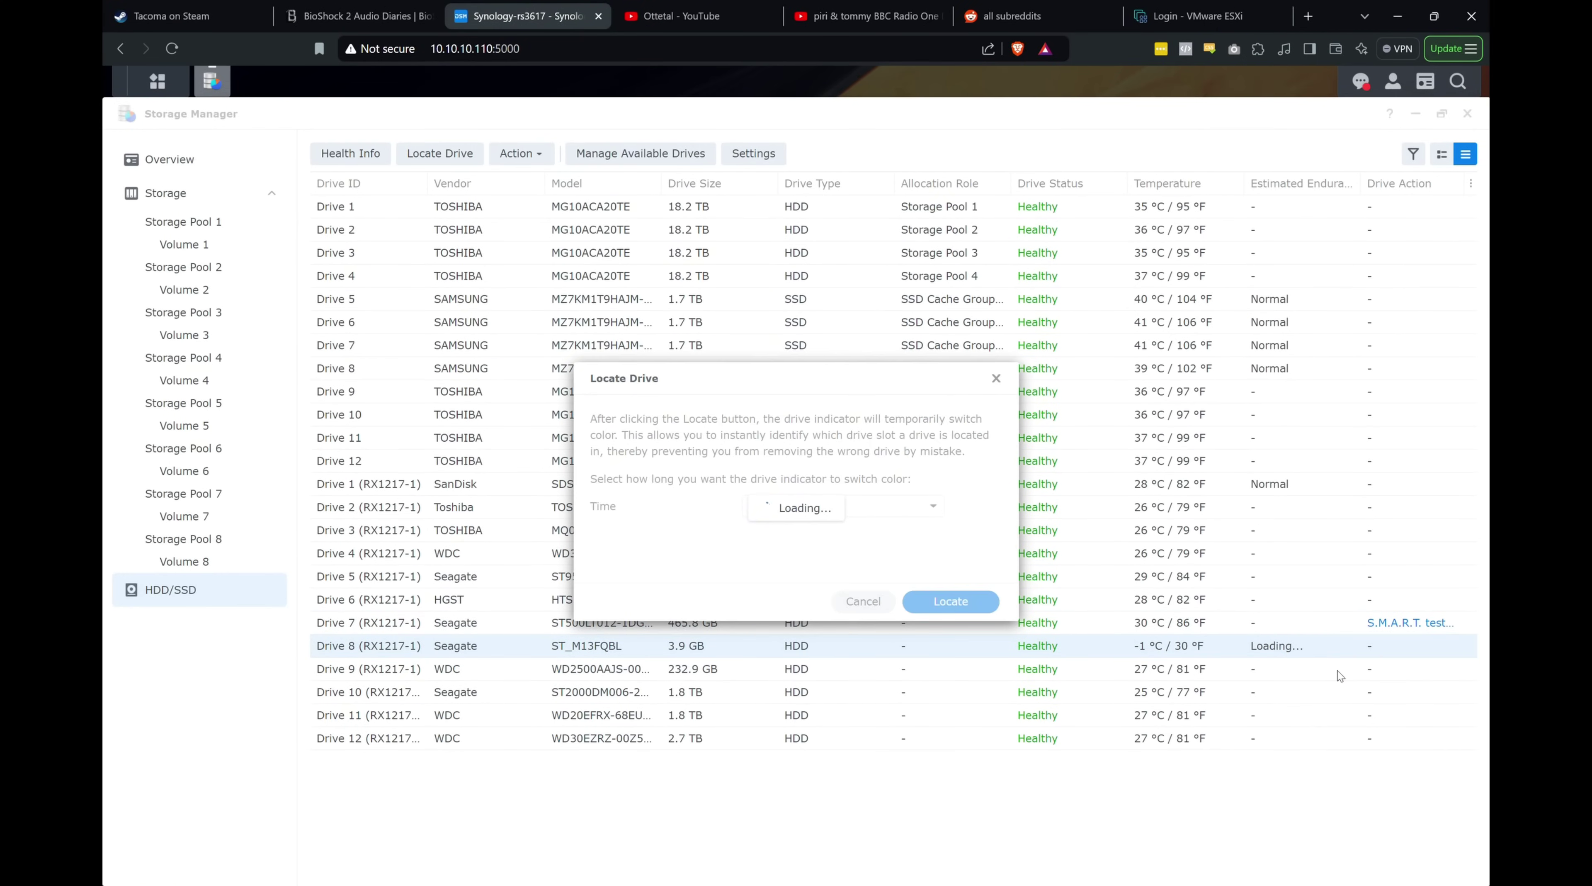
pyautogui.click(966, 605)
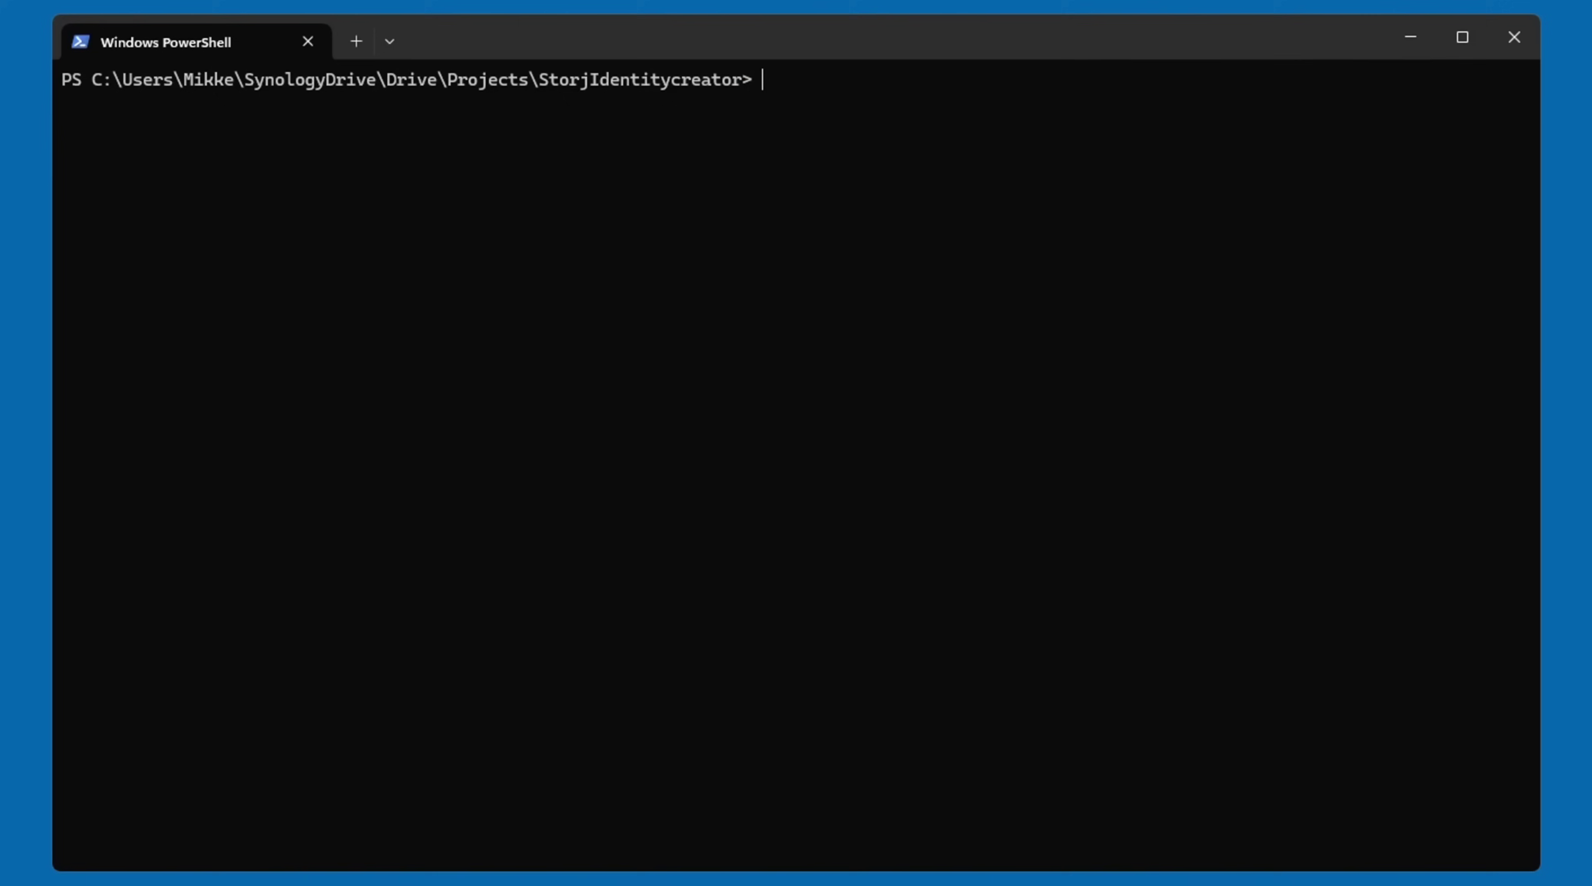
# List the StorjIdentitycreator folder with ls and run .\StorjBulkIdentityCreator.ps1.
pyautogui.write('ls')
pyautogui.press('Return')
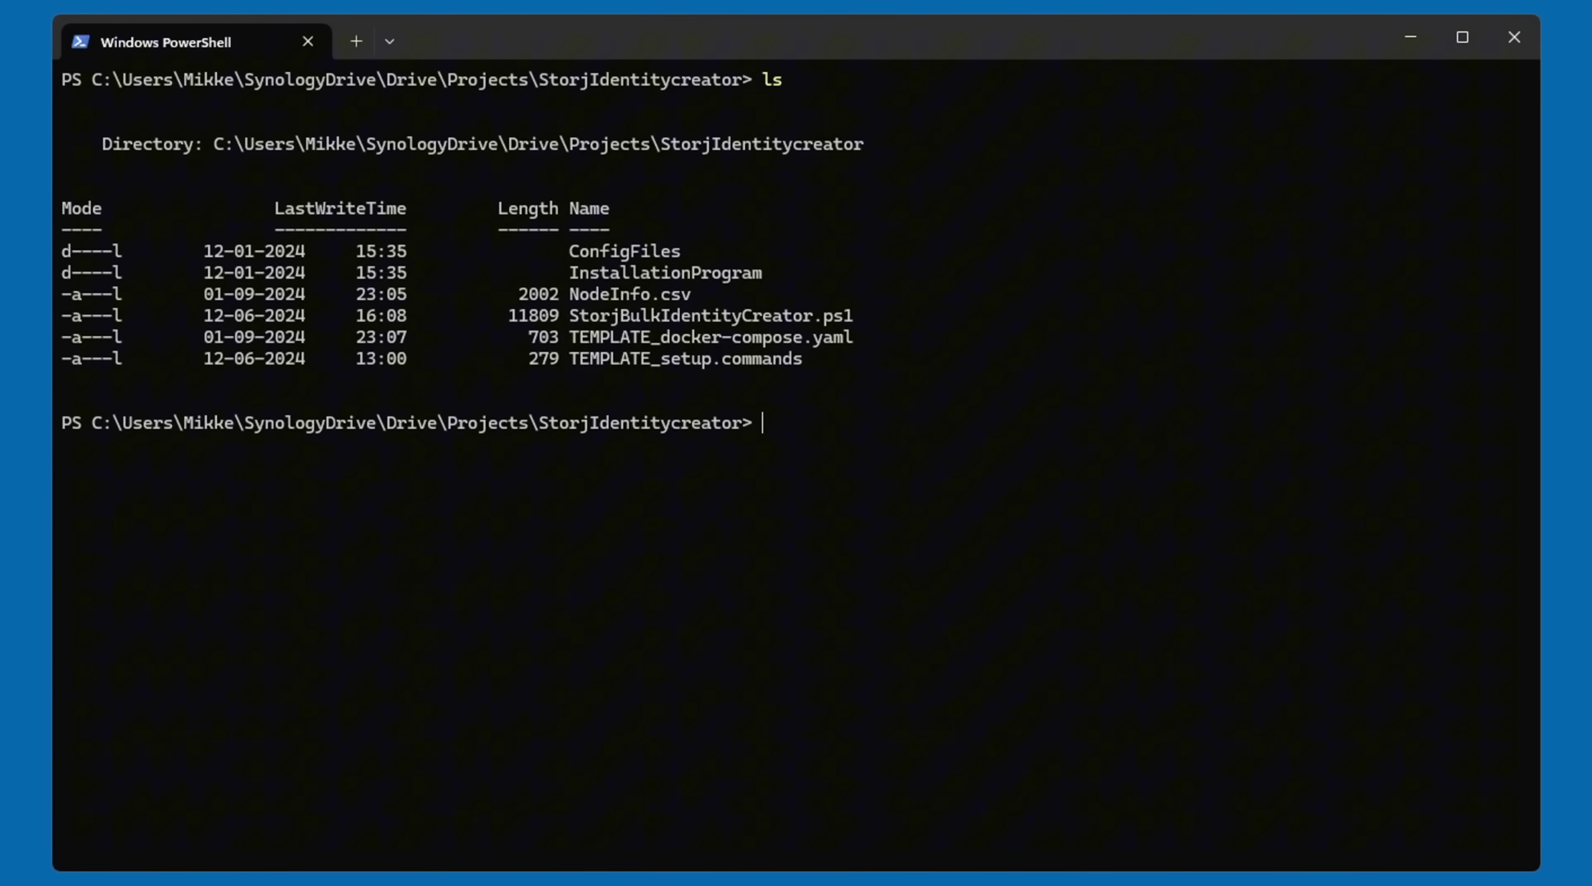
pyautogui.write('.\\st')
pyautogui.press('Tab')
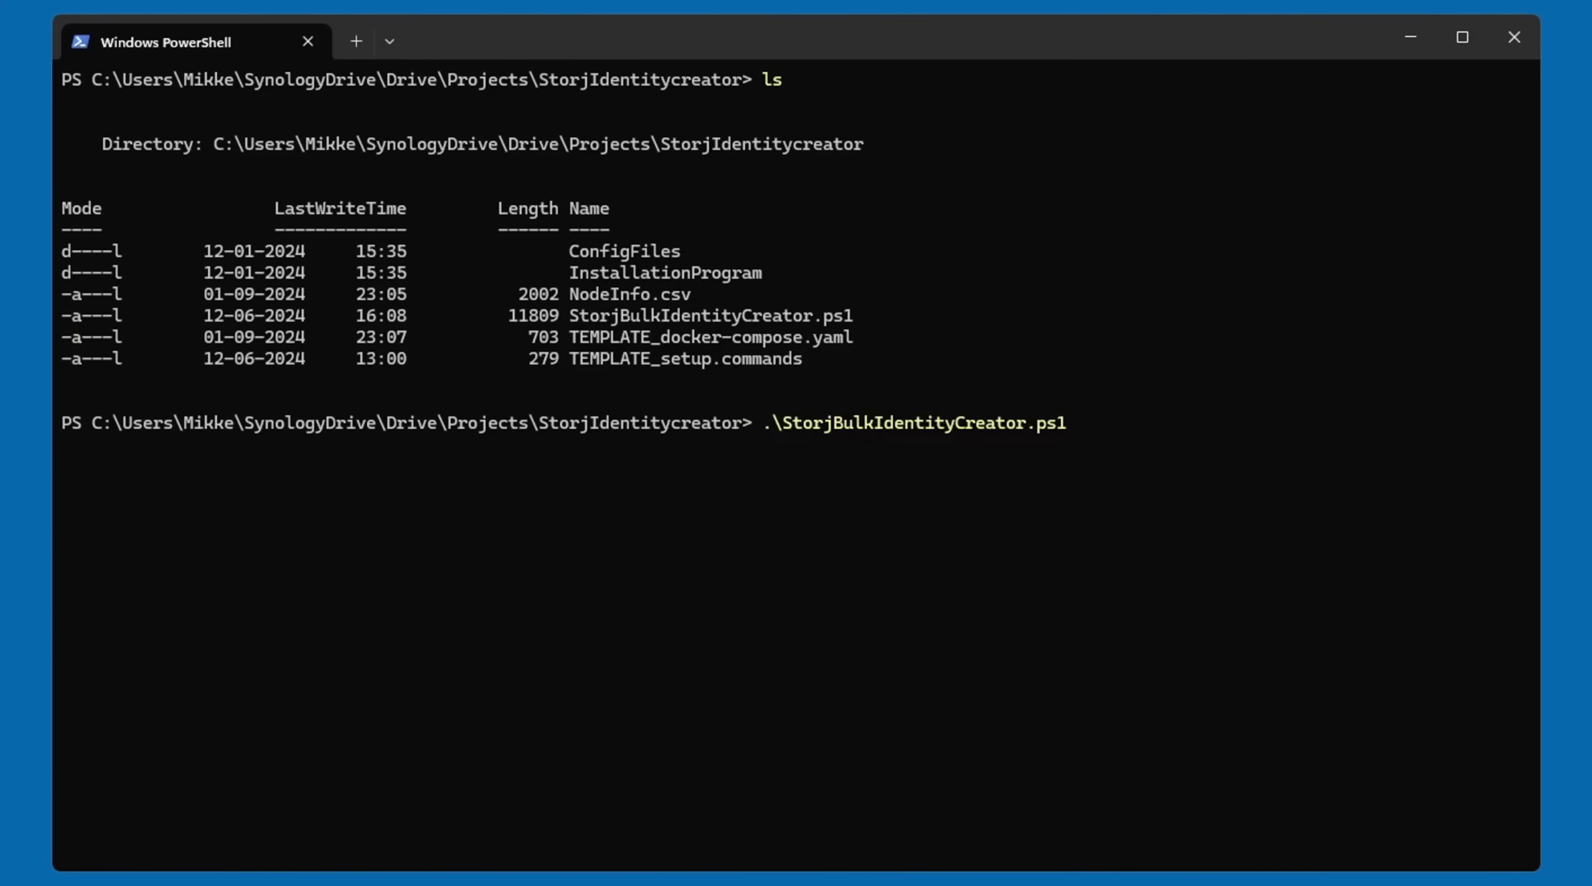
pyautogui.press('Return')
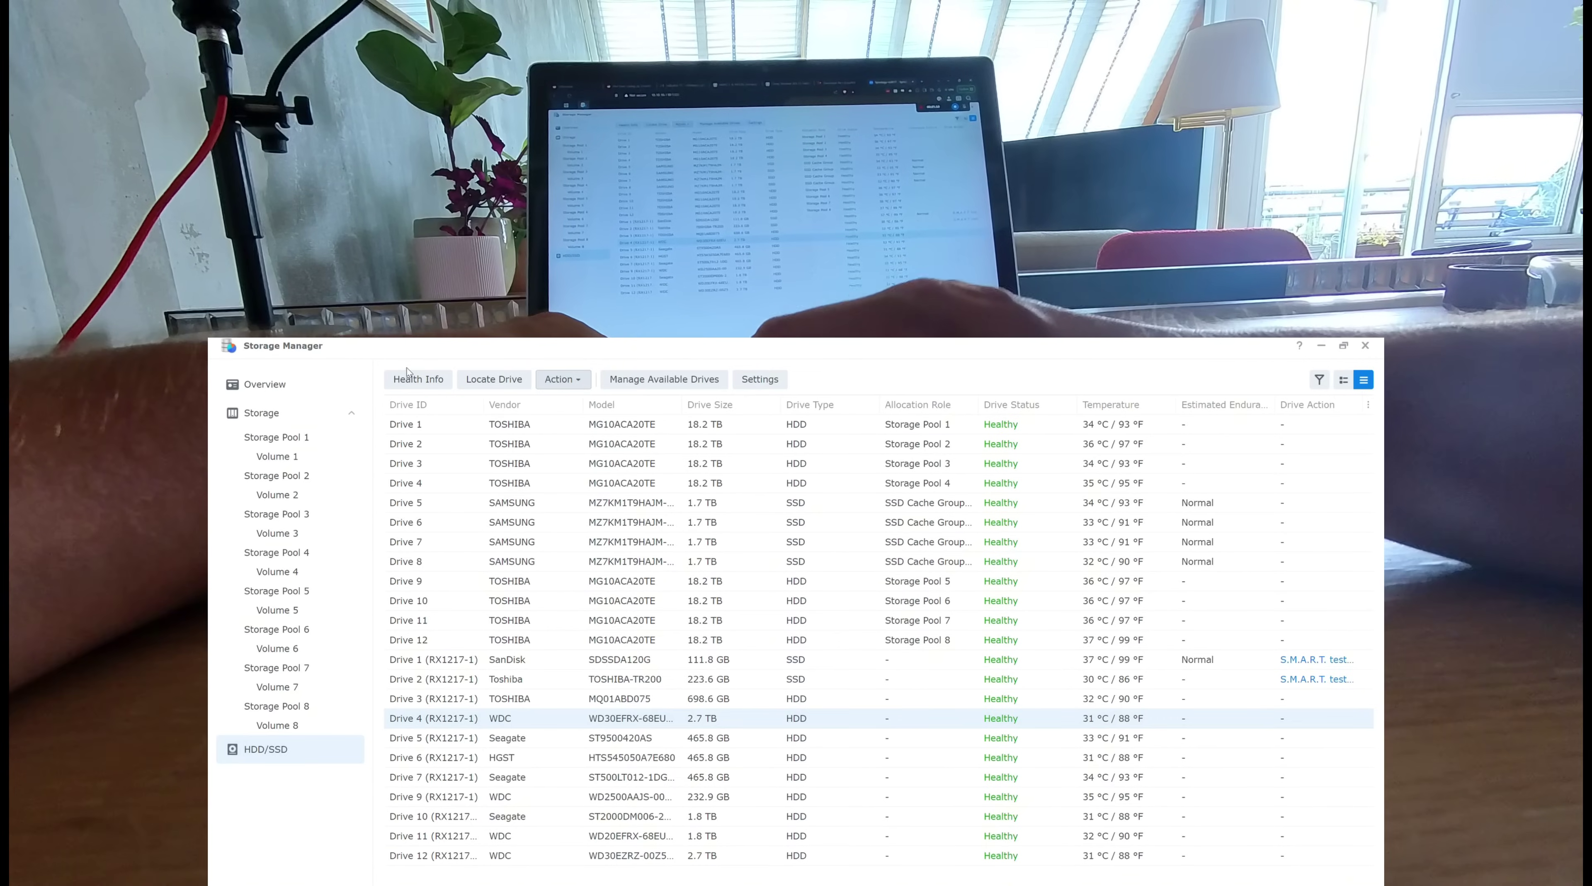
# Start a new storage pool from the Storage overview and choose RAID 0 as its type.
pyautogui.click(276, 436)
pyautogui.click(428, 380)
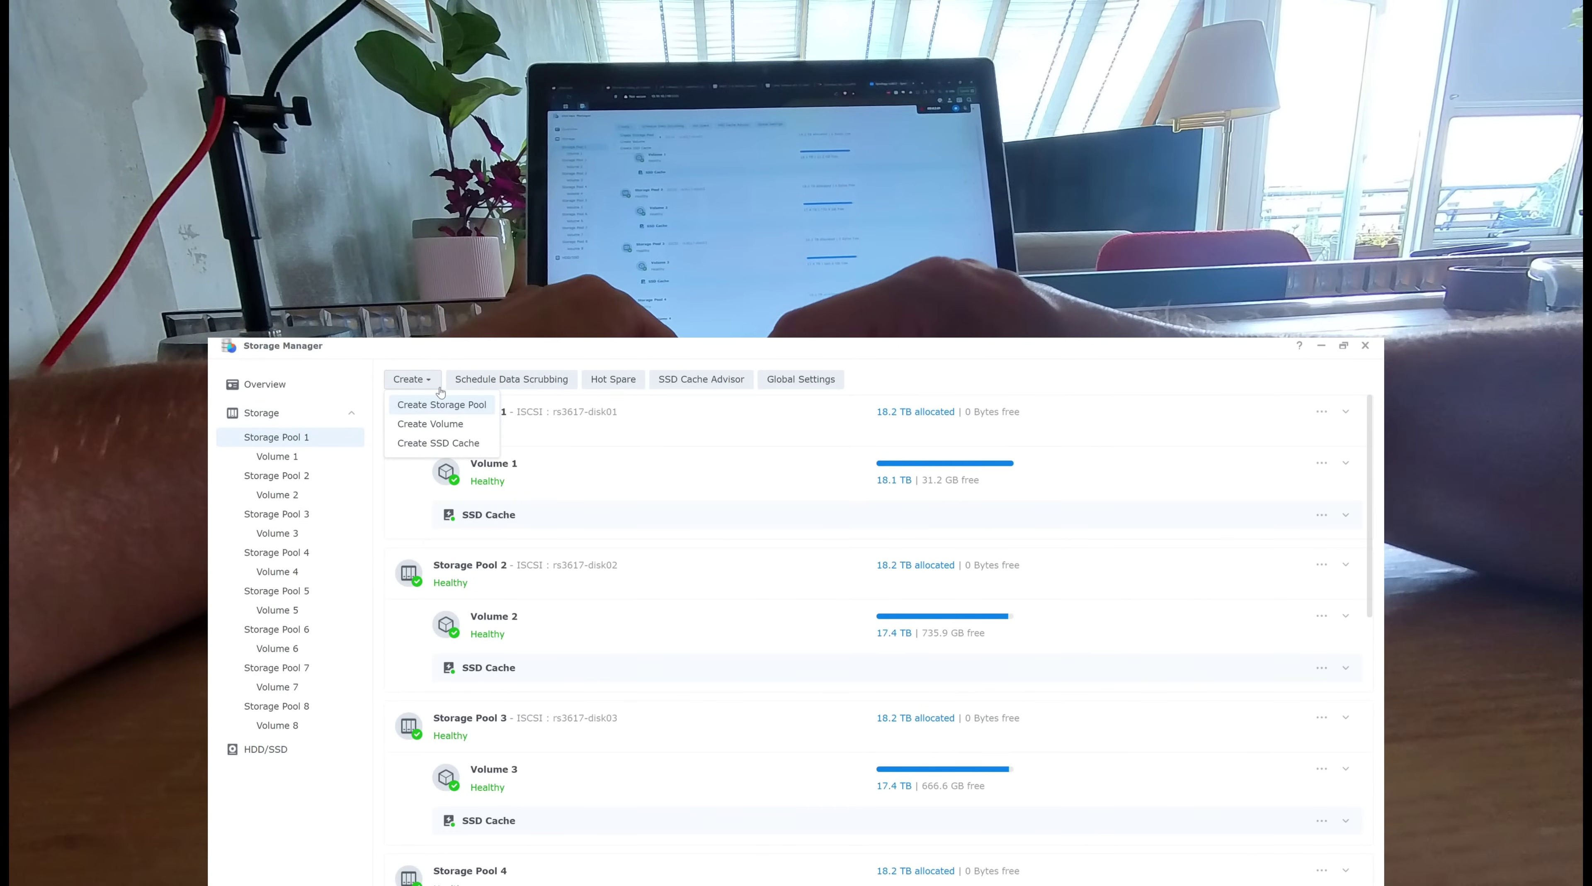
pyautogui.click(451, 404)
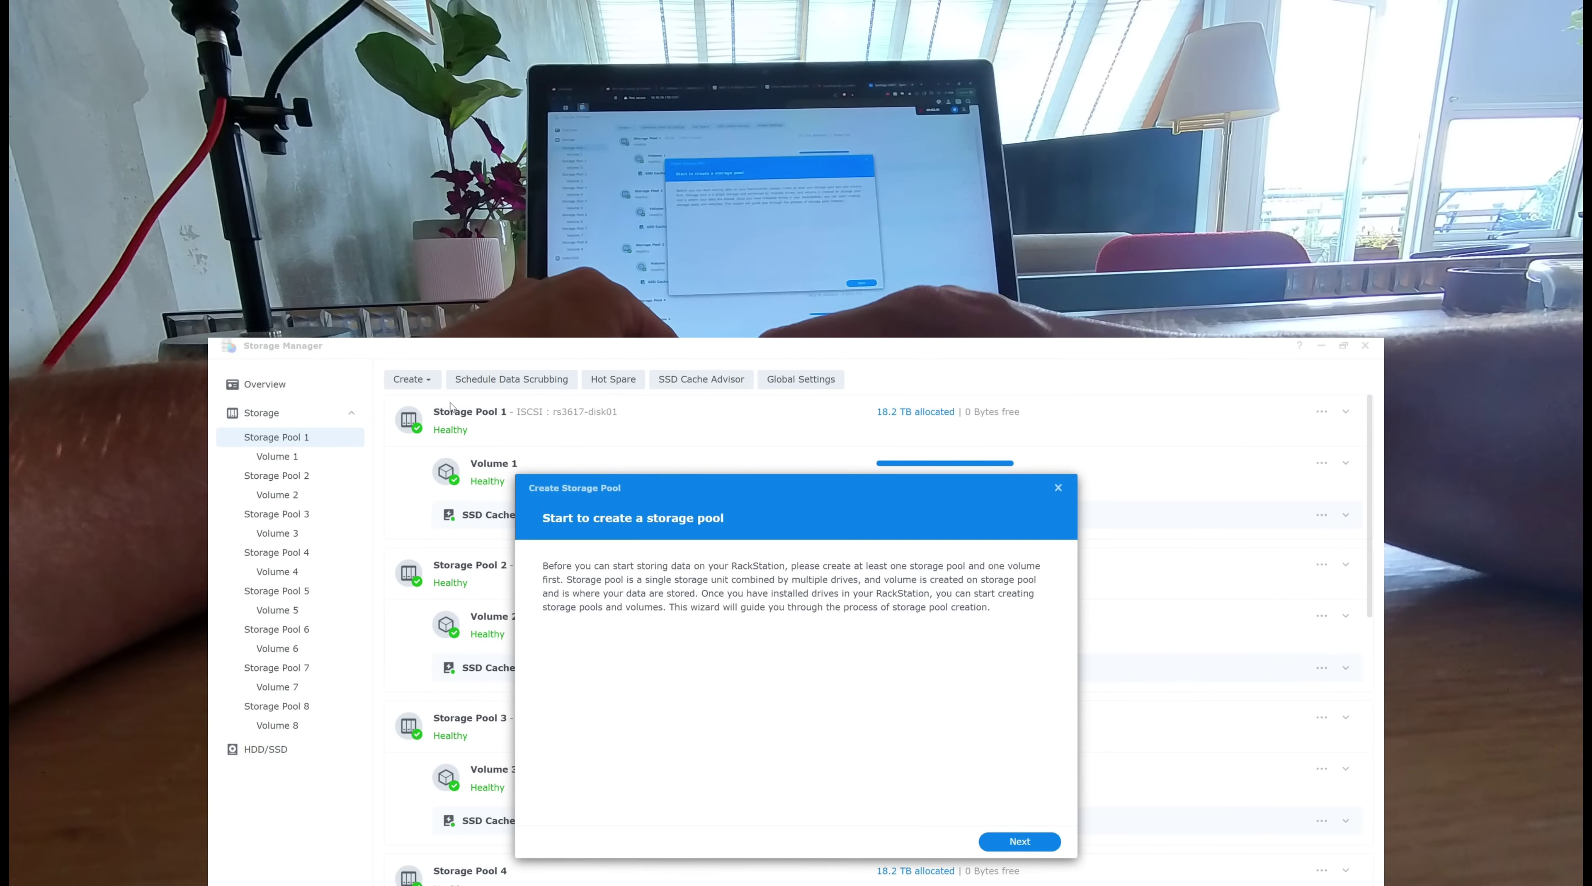
pyautogui.click(1044, 842)
pyautogui.click(812, 607)
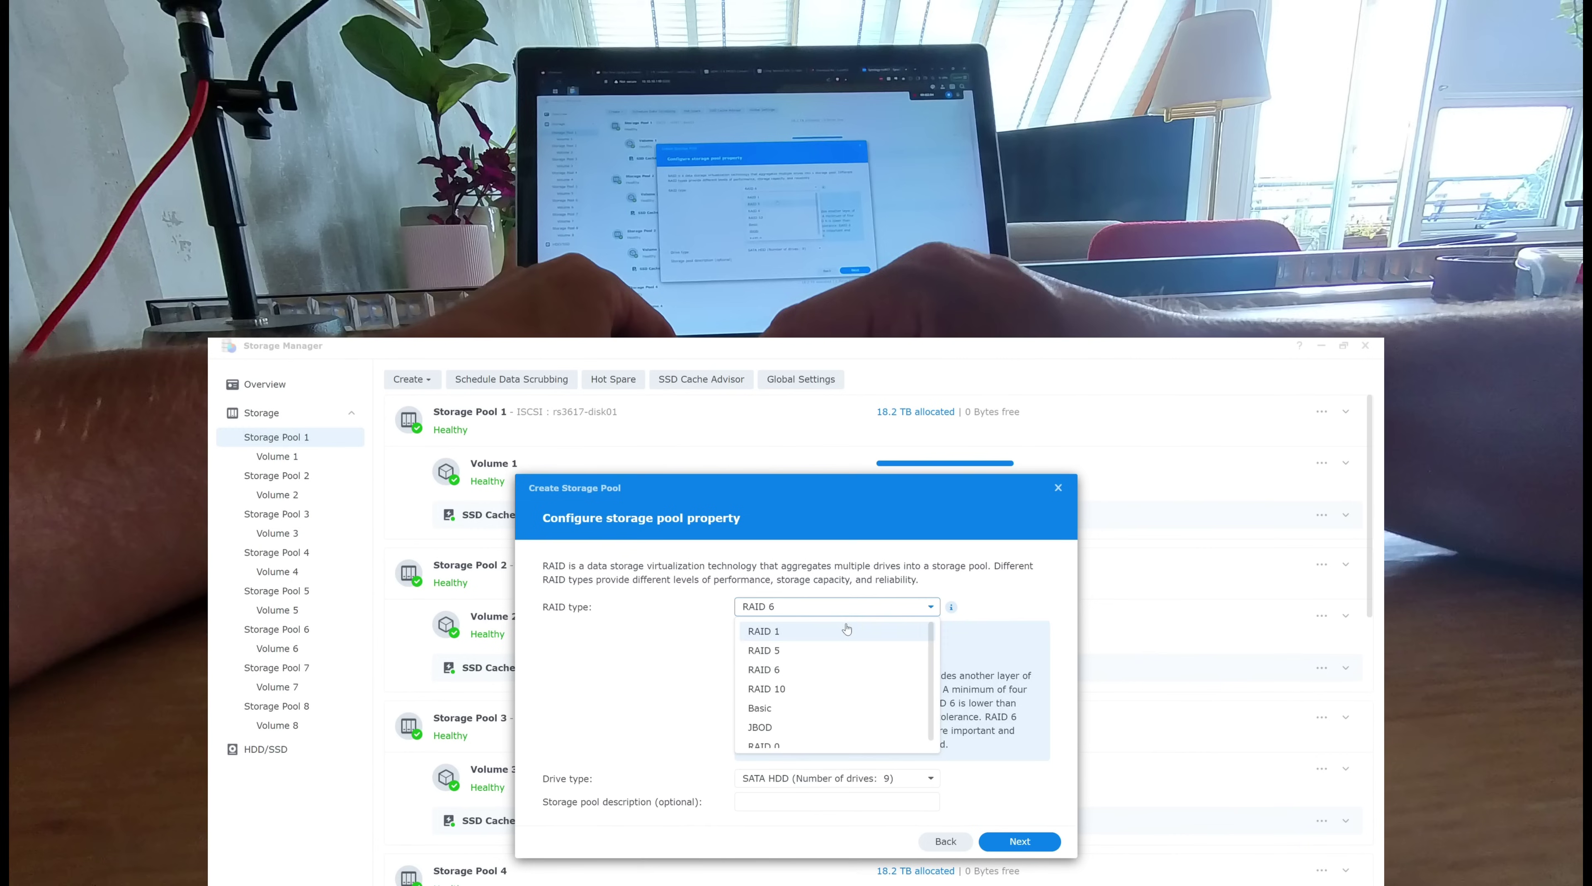
pyautogui.click(800, 745)
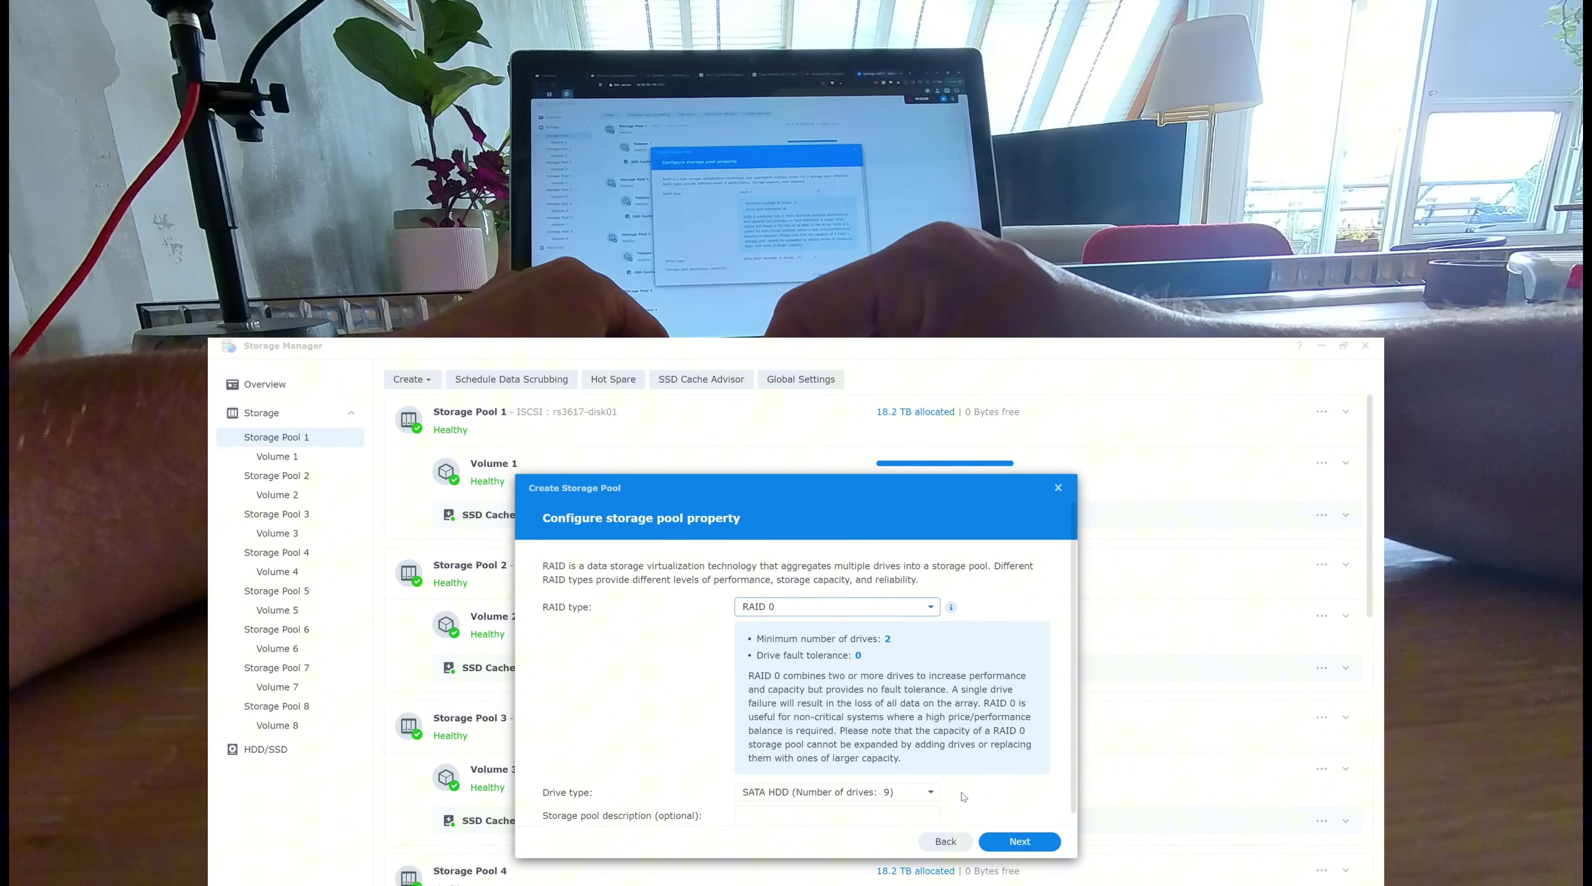
pyautogui.click(1019, 841)
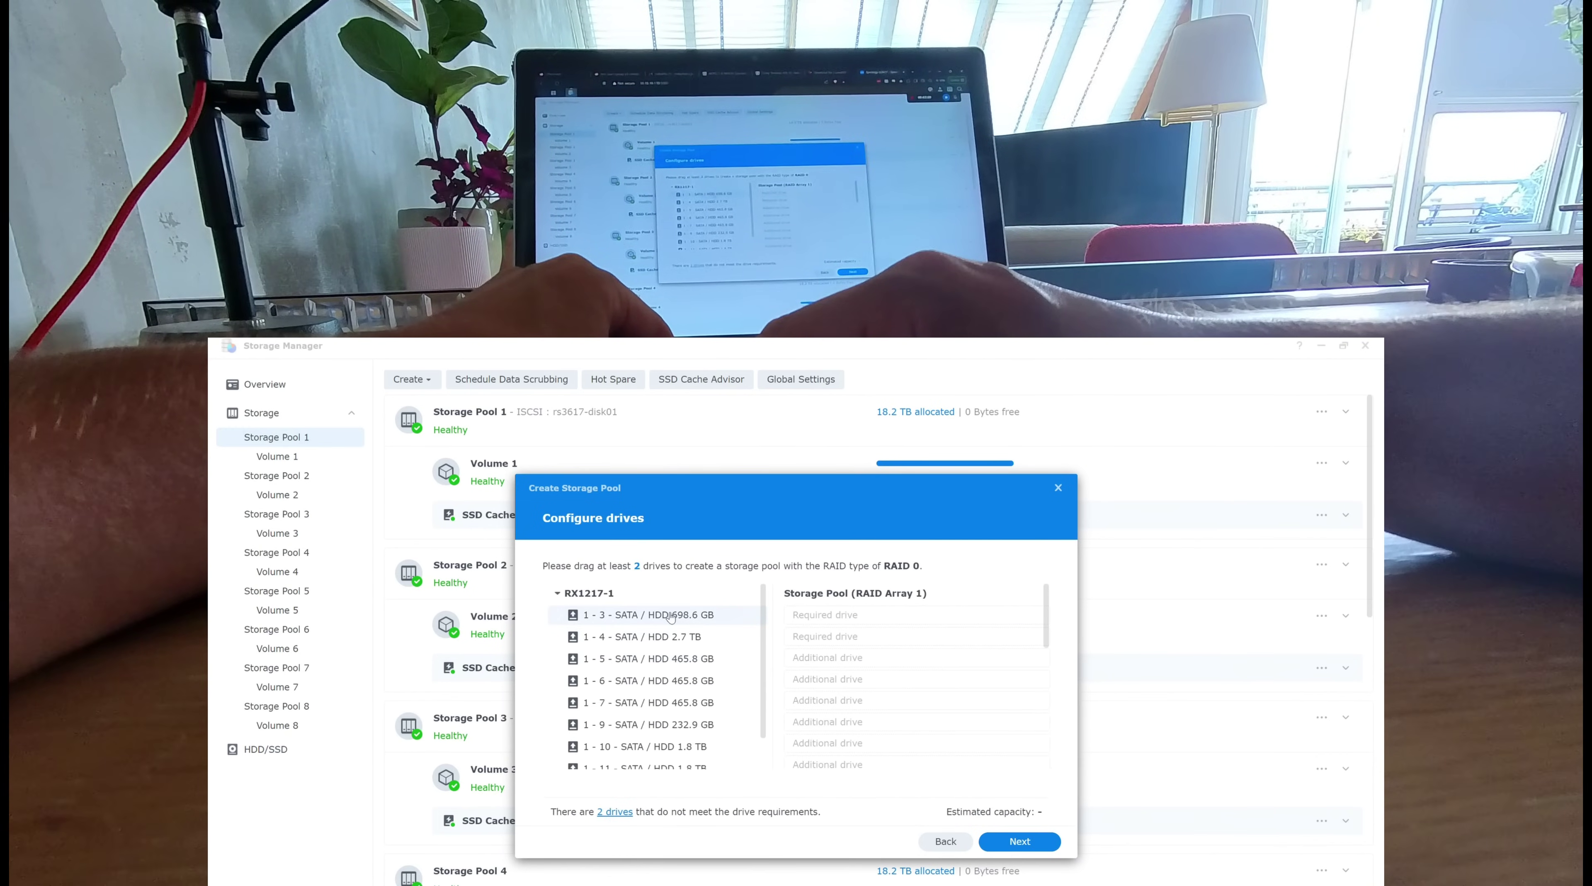
# Add RX1217-1 Drives 4 and 12, accept the warnings and apply to create the 5568 GB pool.
pyautogui.moveTo(665, 644); pyautogui.dragTo(868, 615)
pyautogui.scroll(-1, 688, 732)
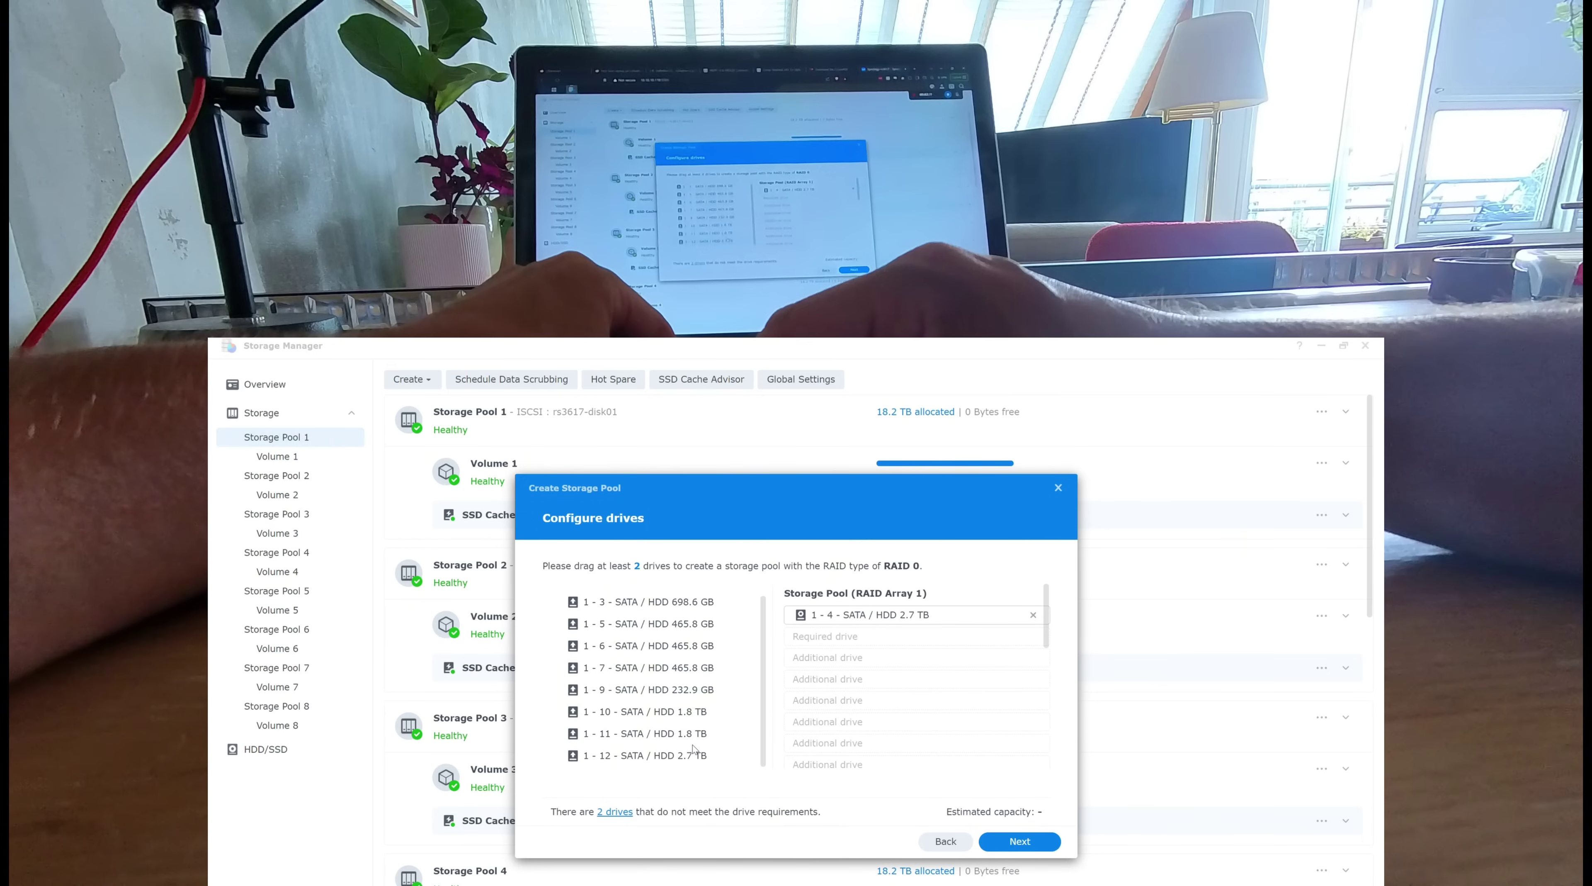
pyautogui.moveTo(693, 753); pyautogui.dragTo(903, 631)
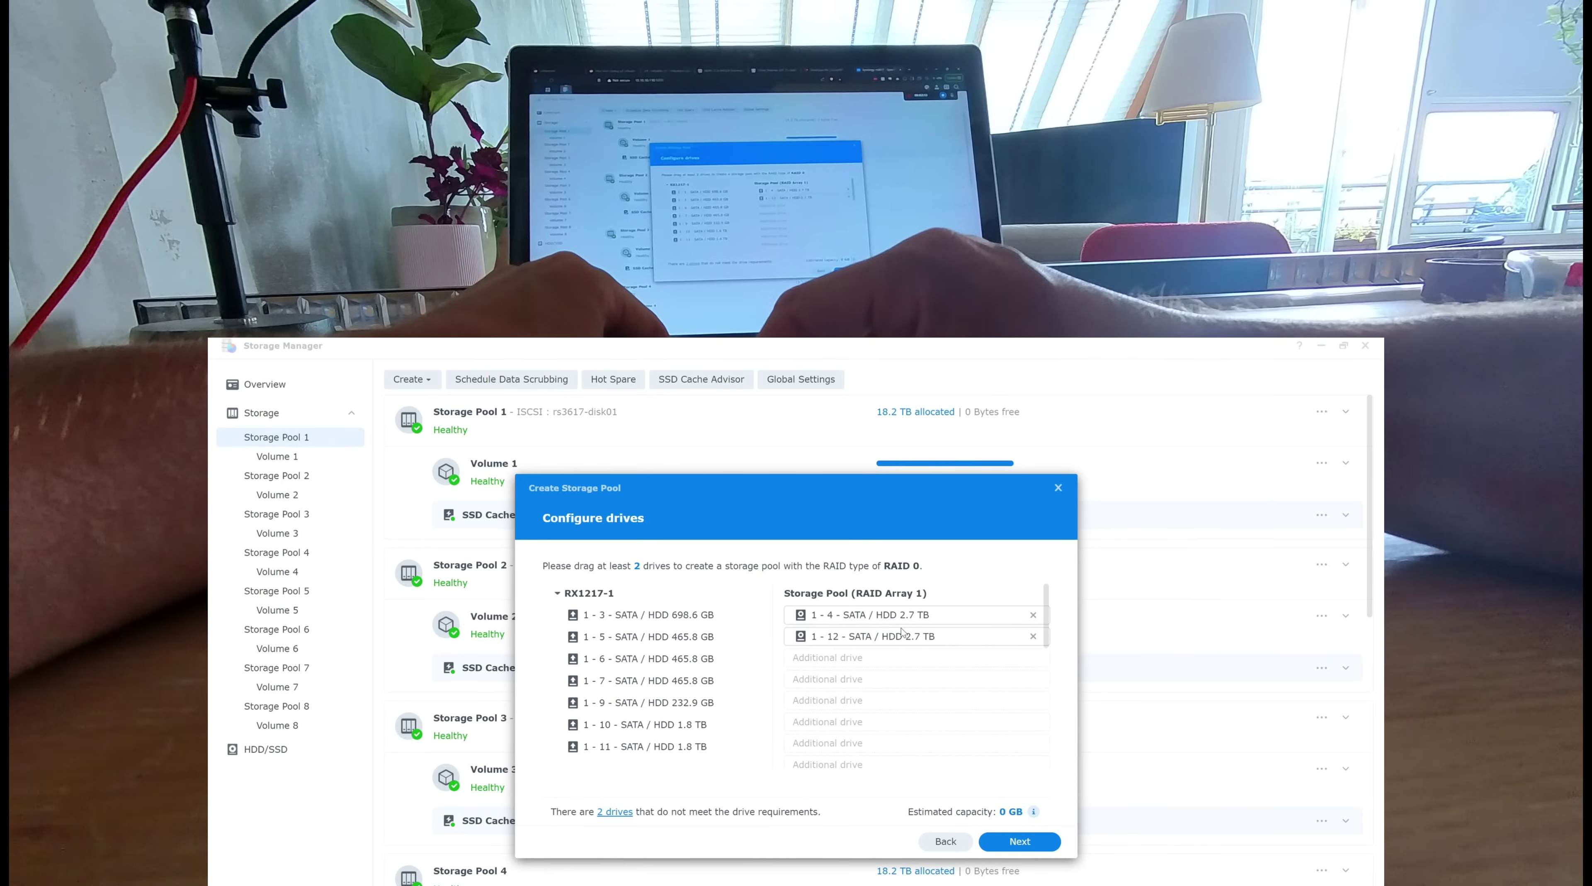
pyautogui.click(1021, 842)
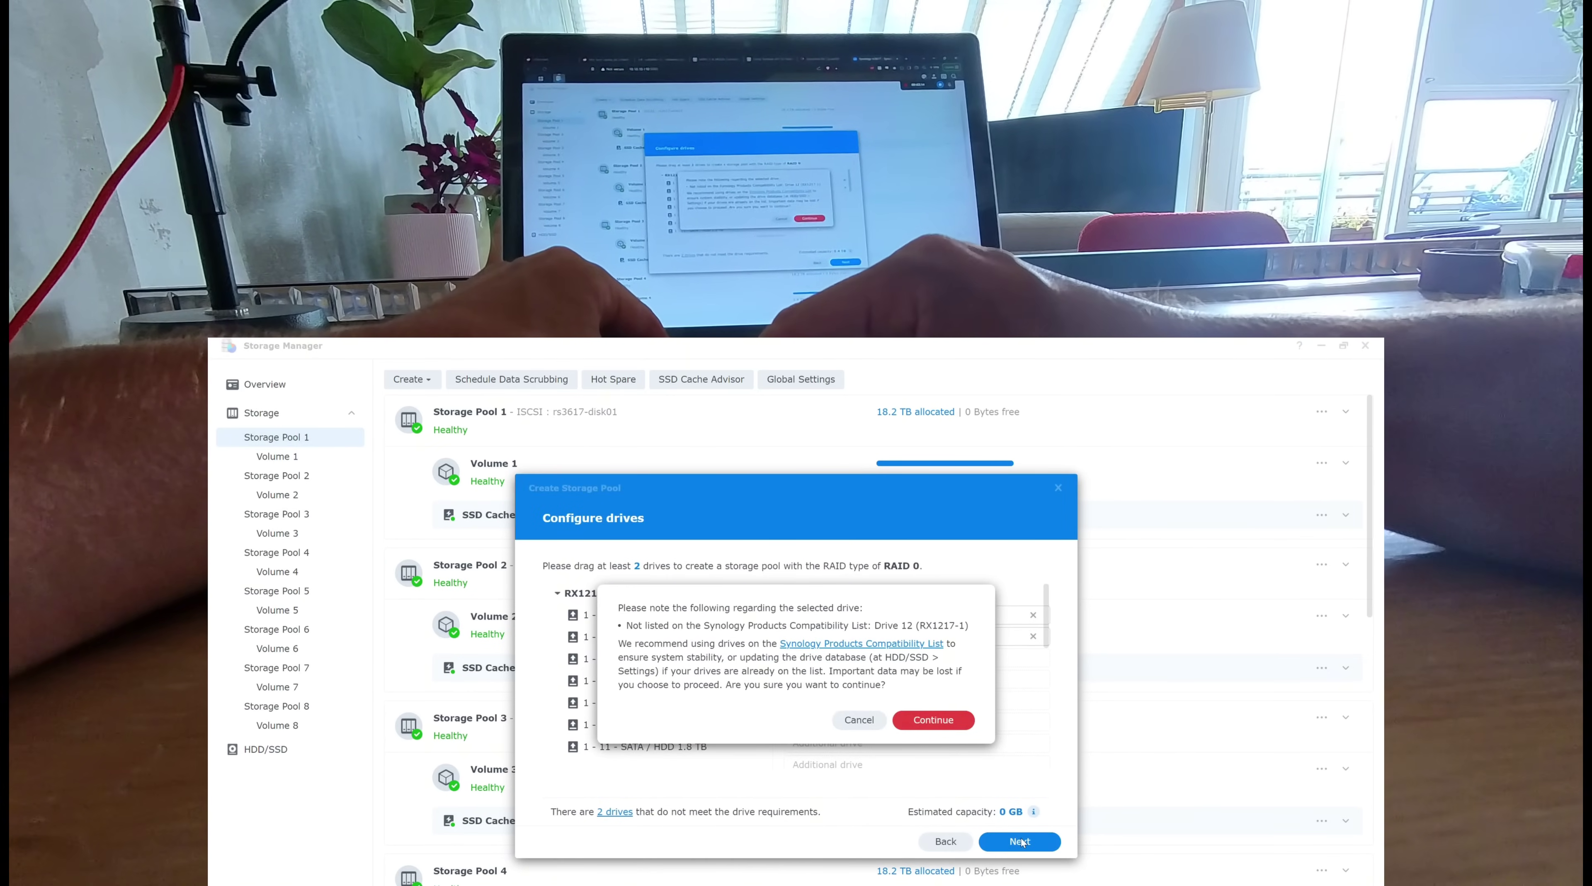
pyautogui.click(951, 722)
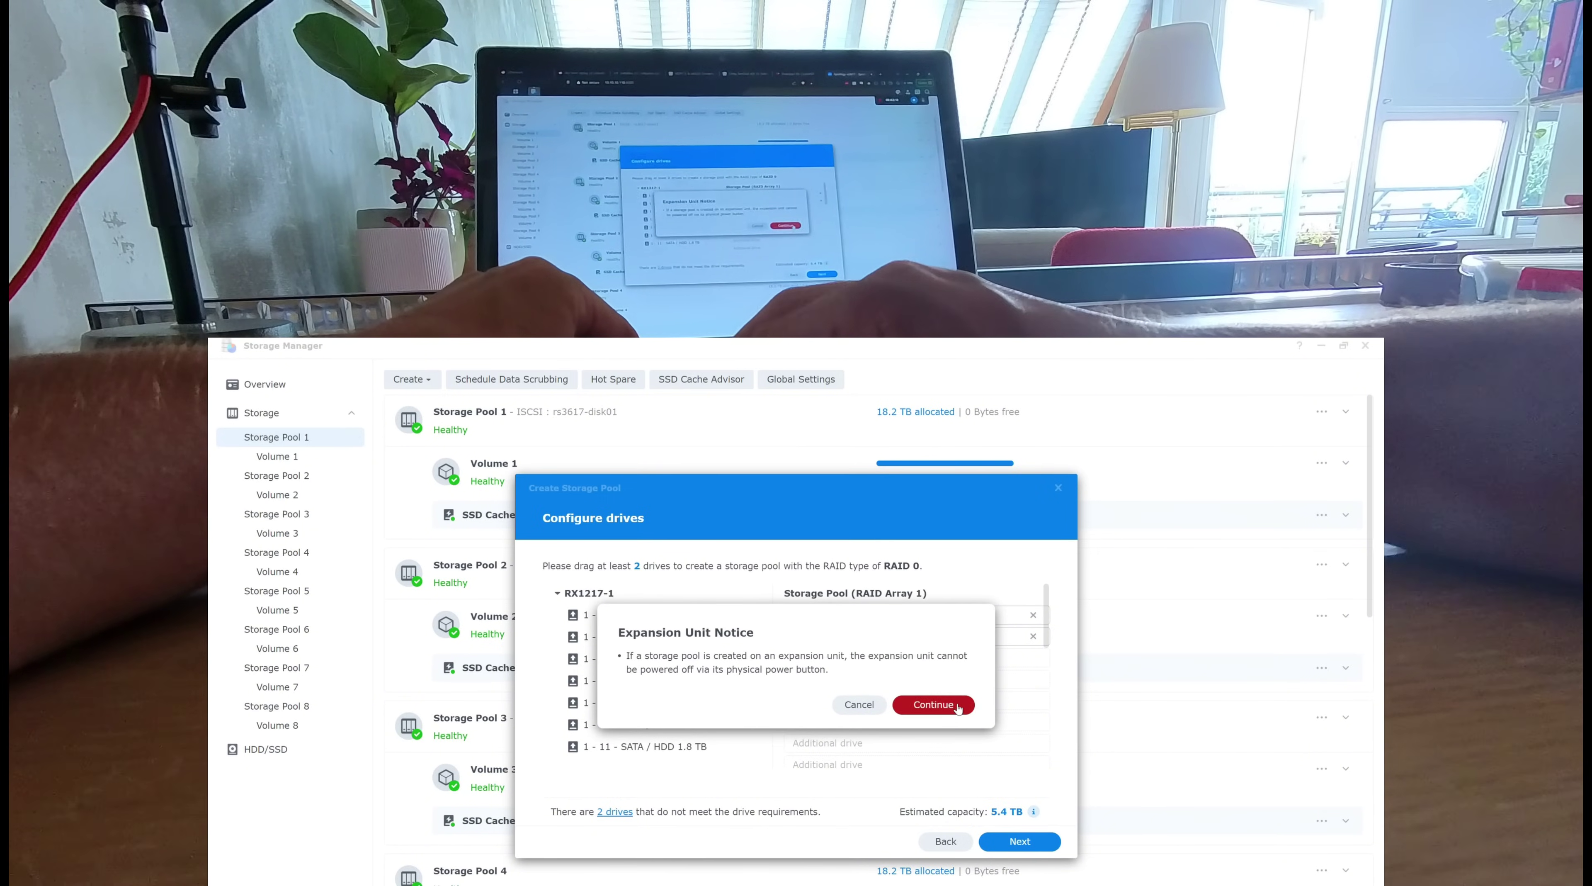
pyautogui.click(957, 707)
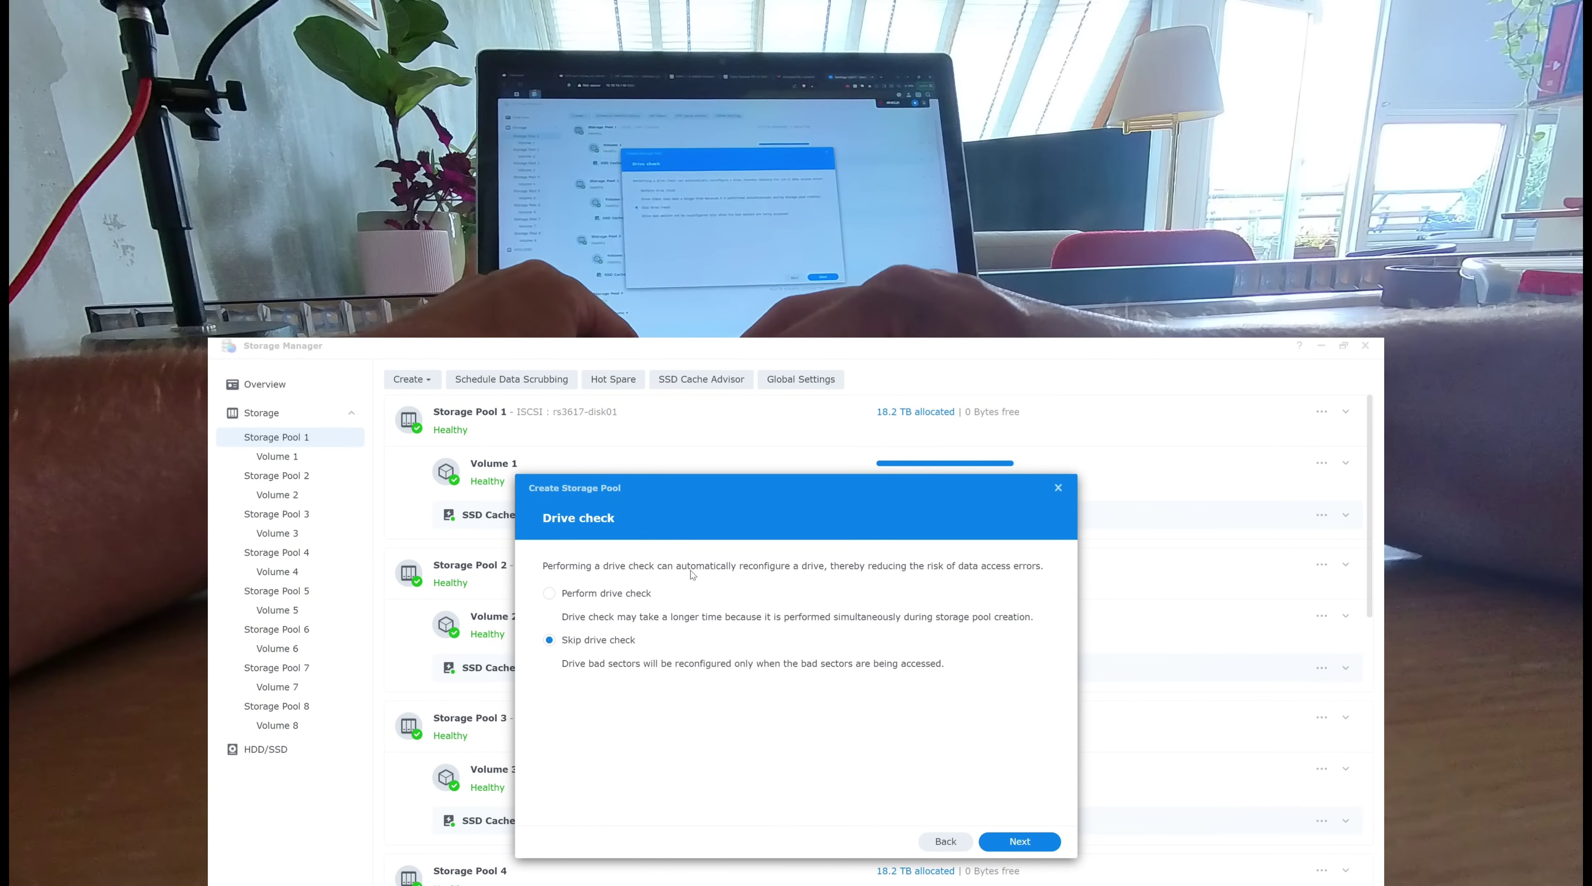
pyautogui.click(1032, 842)
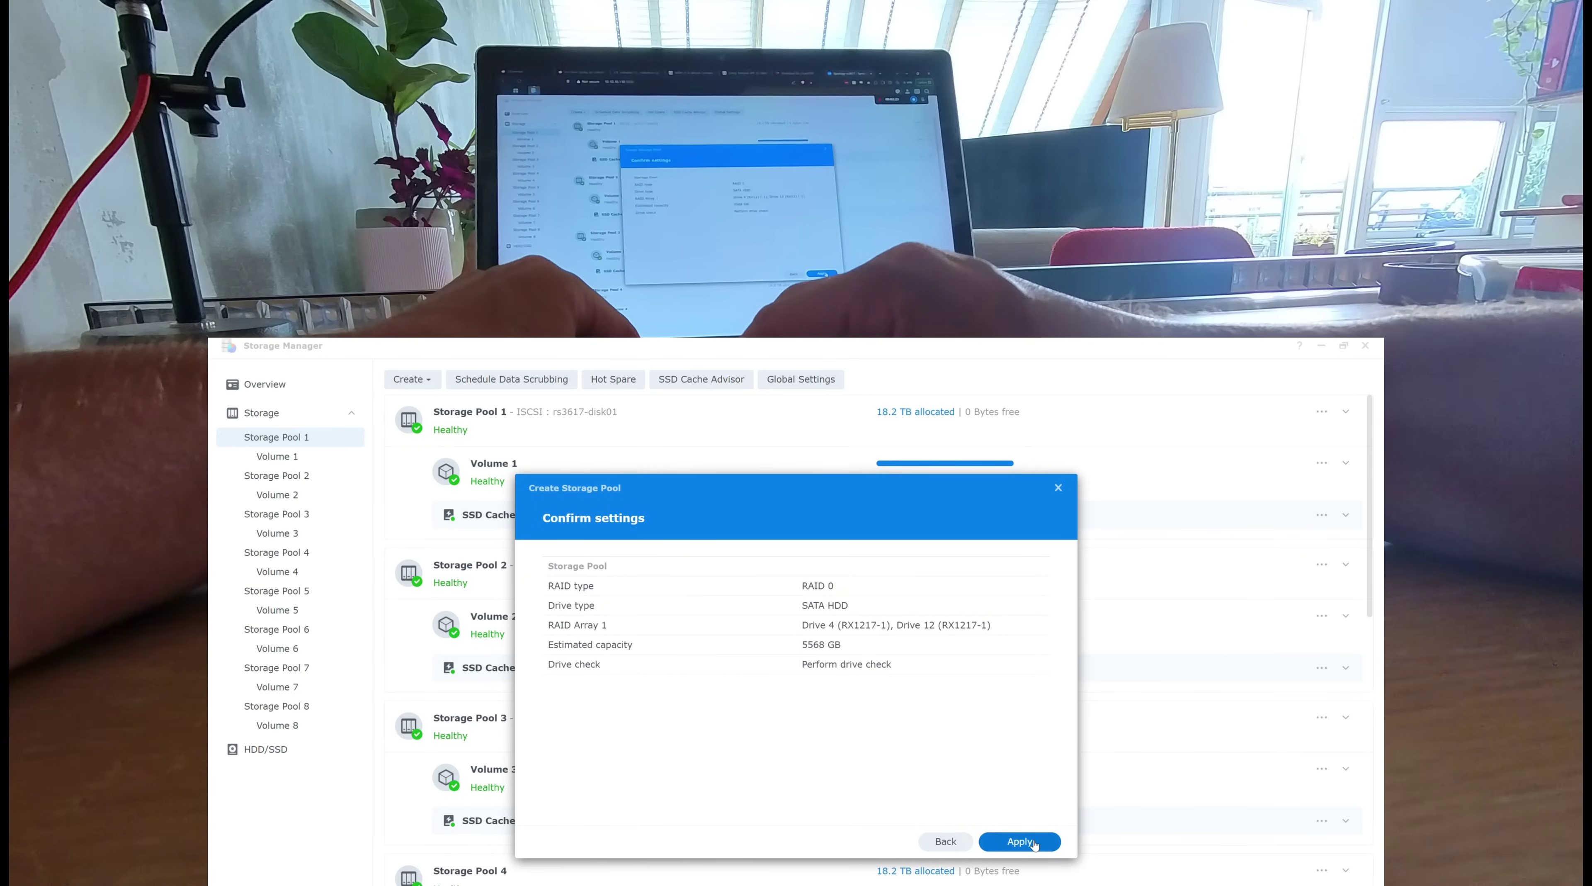
pyautogui.click(1030, 842)
pyautogui.click(900, 691)
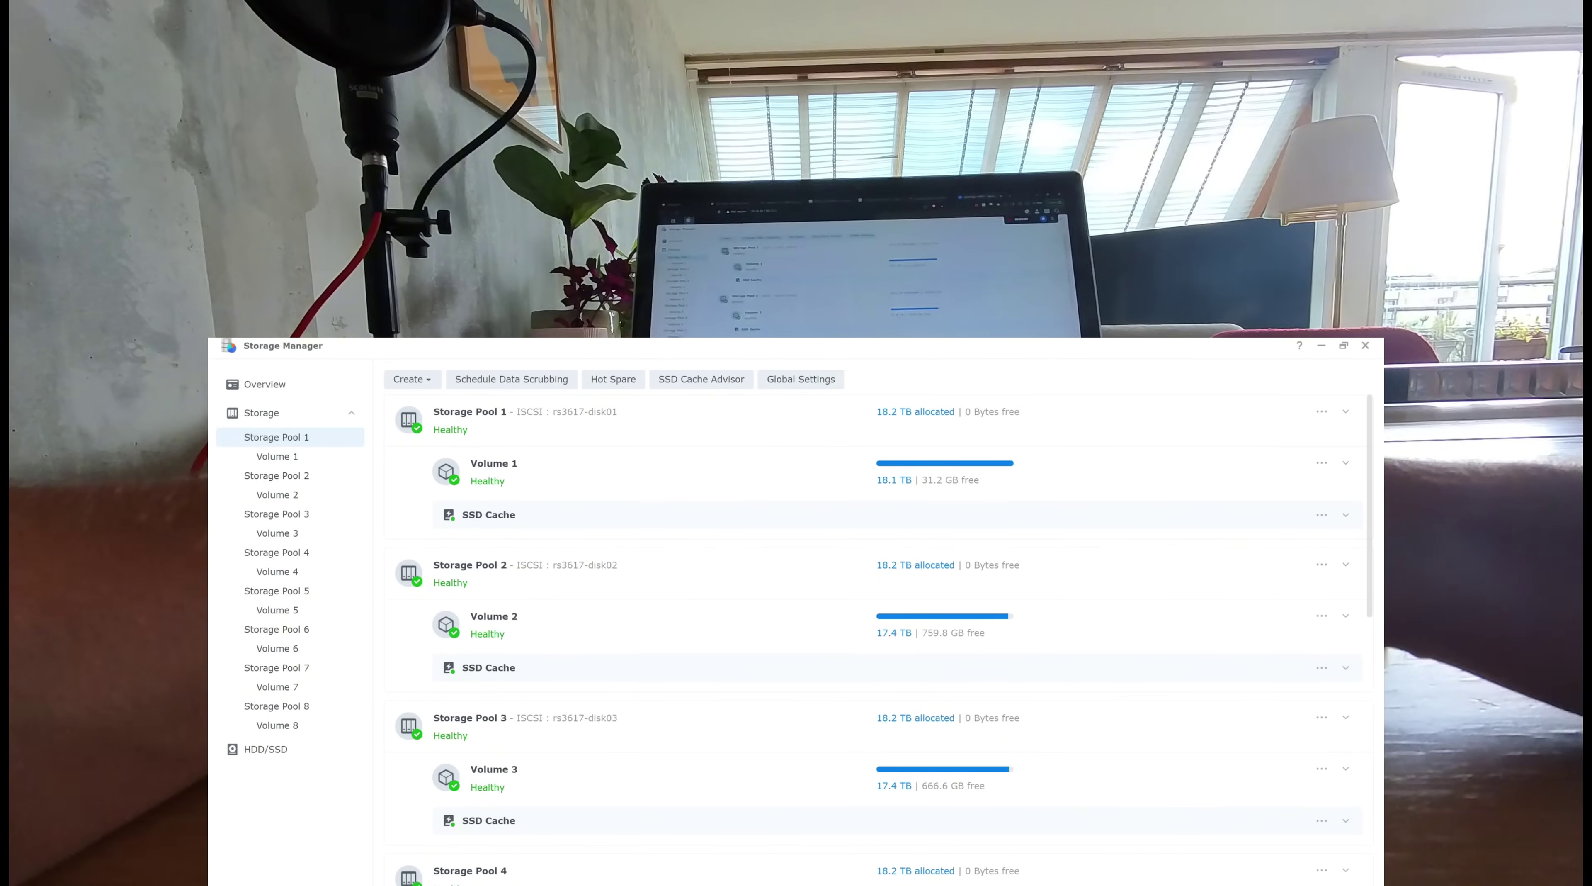
# Start another storage pool and choose RAID 0 as its type.
pyautogui.click(429, 384)
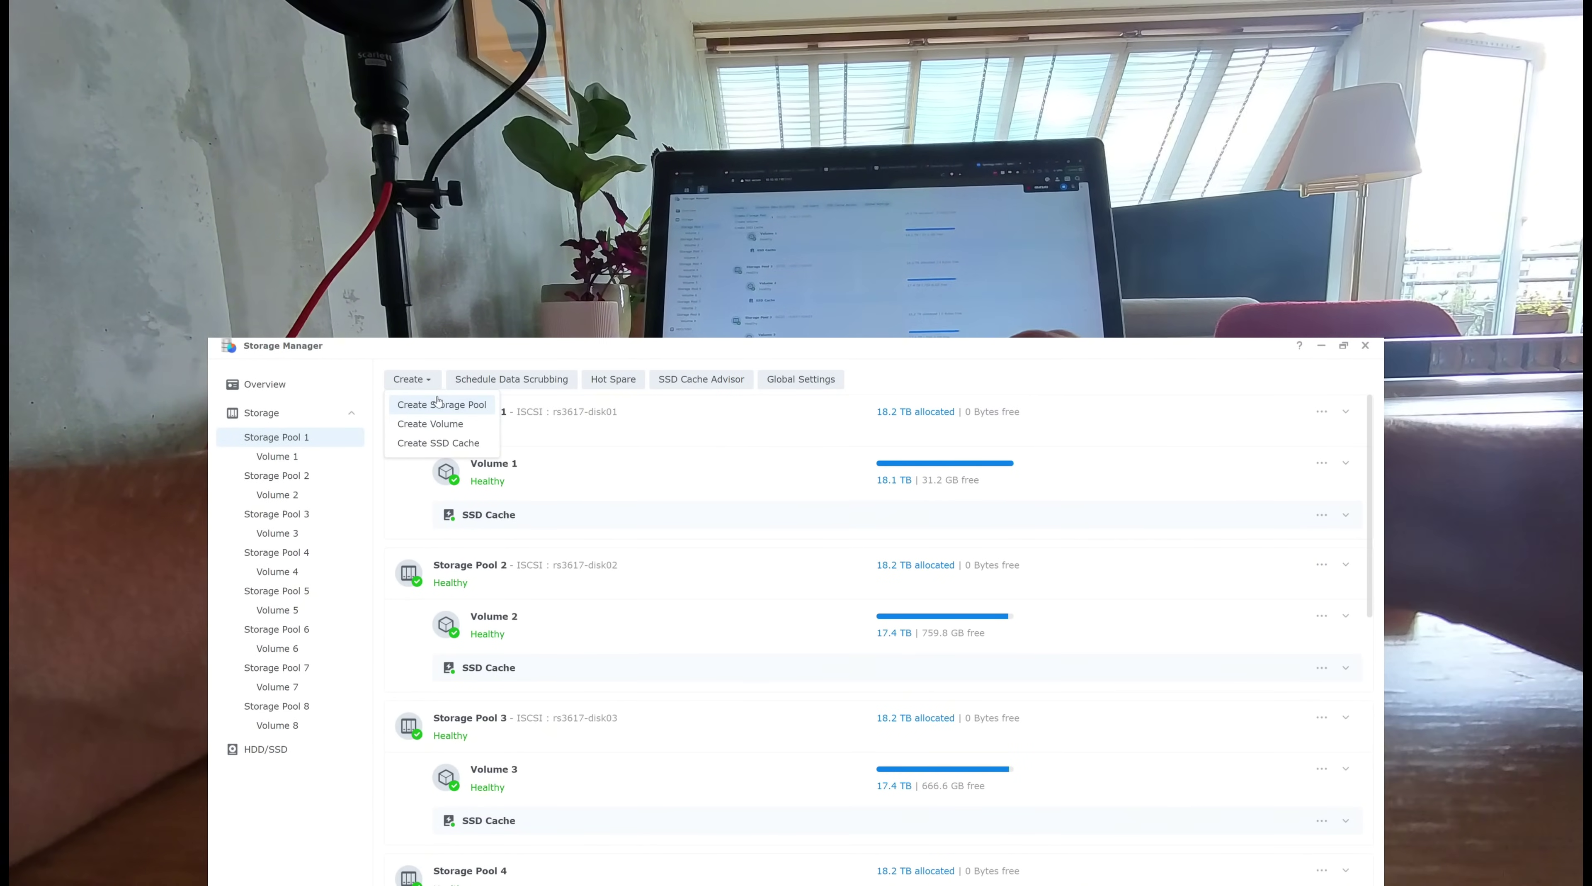
pyautogui.click(431, 403)
pyautogui.click(995, 843)
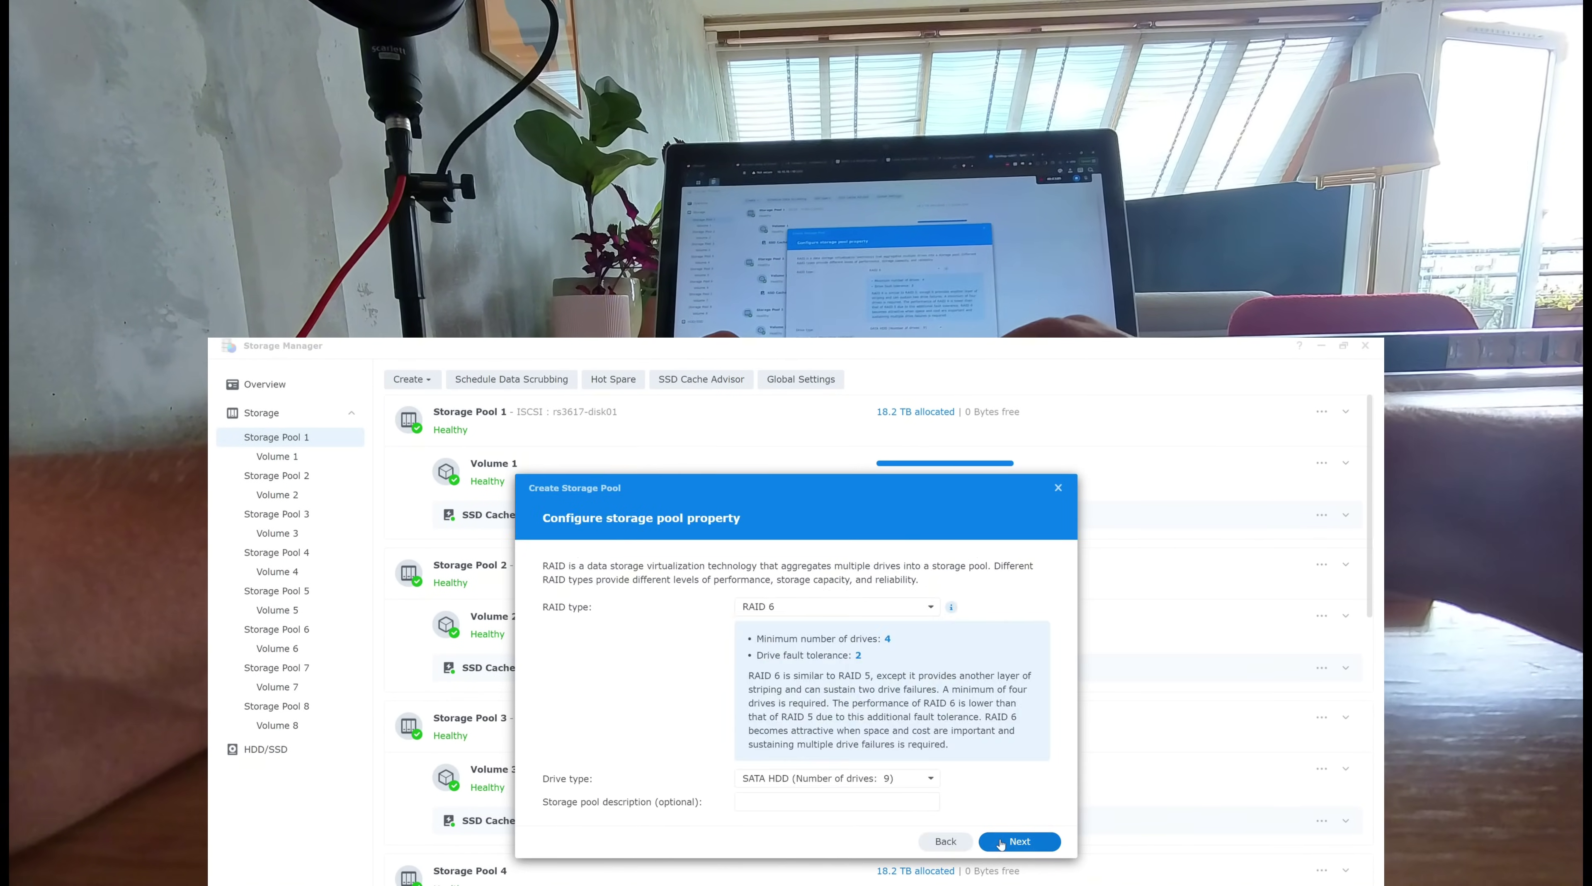
pyautogui.click(904, 611)
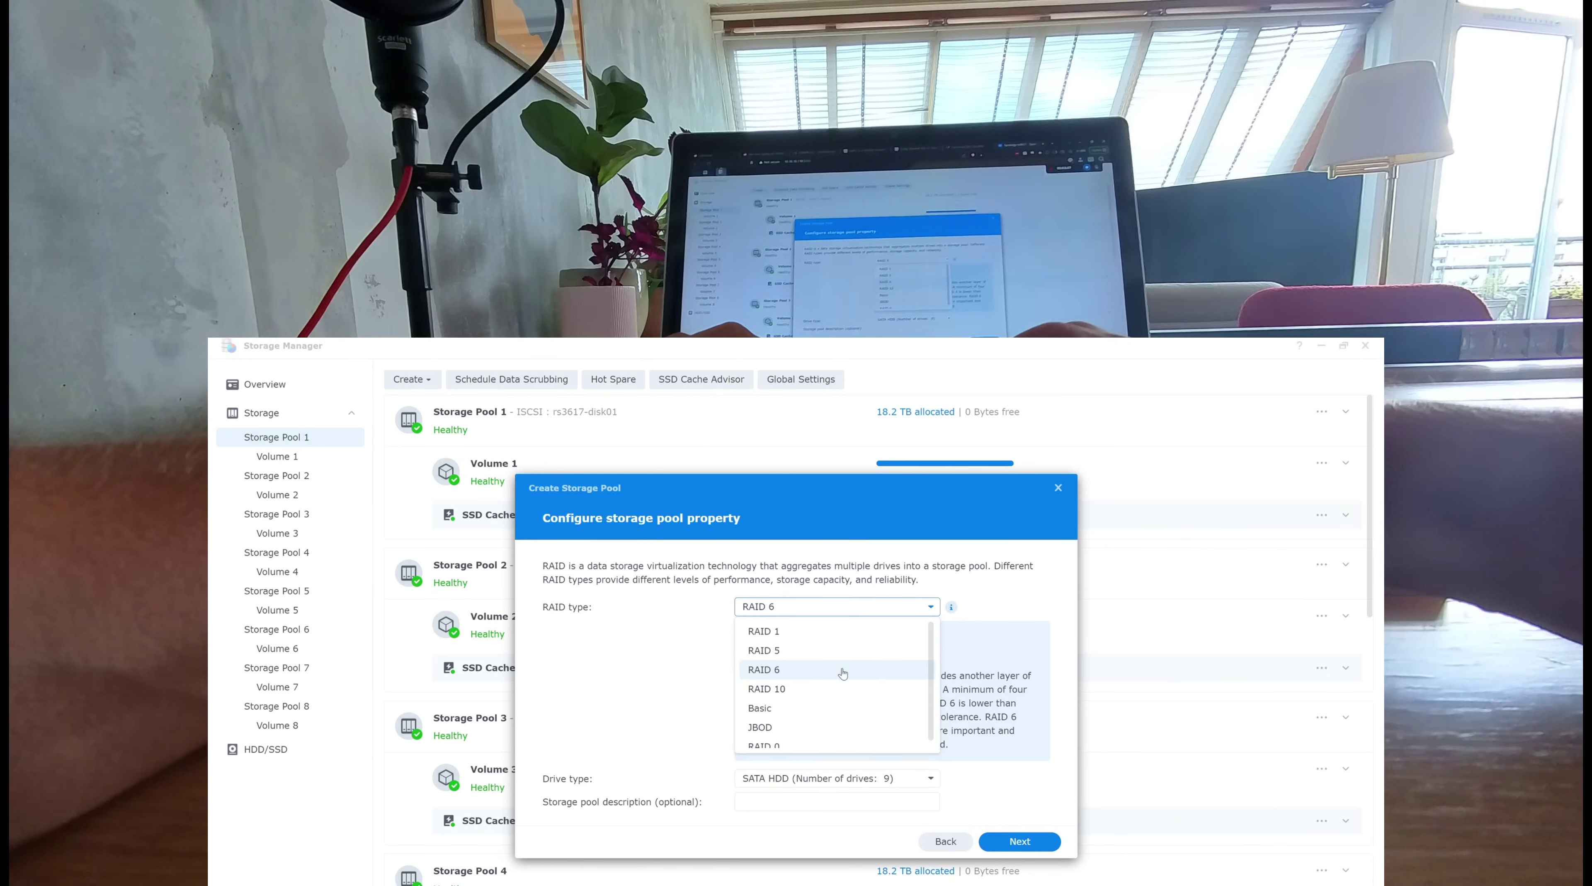
pyautogui.click(807, 745)
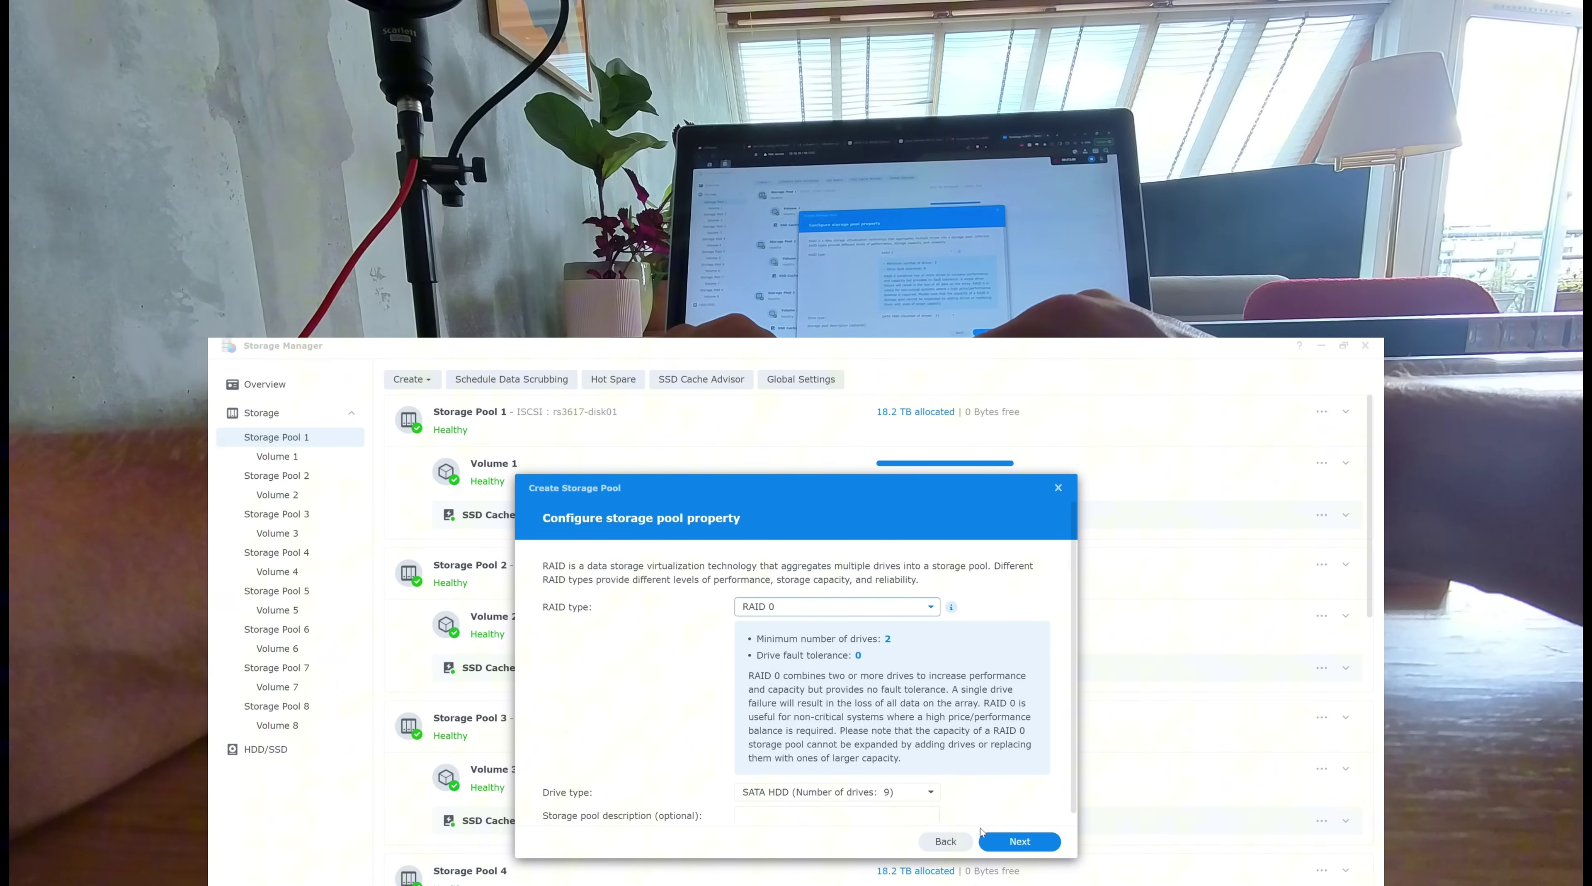
pyautogui.click(1020, 842)
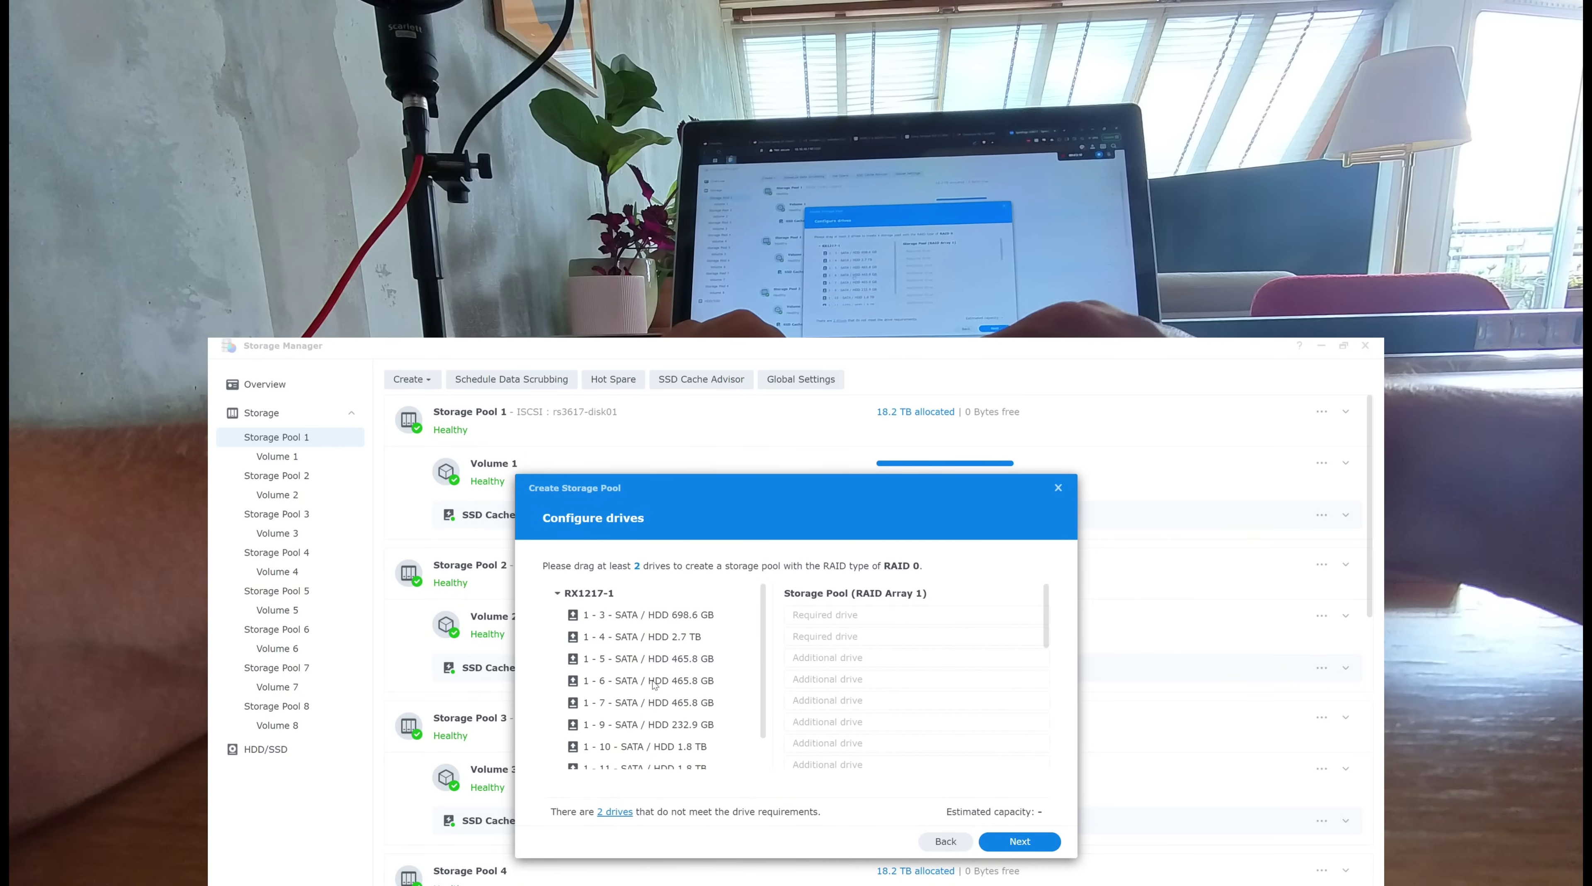
# Add RX1217-1 Drives 10 and 11, enable drive check and apply to create Storage Pool 9.
pyautogui.scroll(-1, 668, 719)
pyautogui.moveTo(657, 710); pyautogui.dragTo(895, 615)
pyautogui.moveTo(674, 740); pyautogui.dragTo(918, 658)
pyautogui.click(1020, 840)
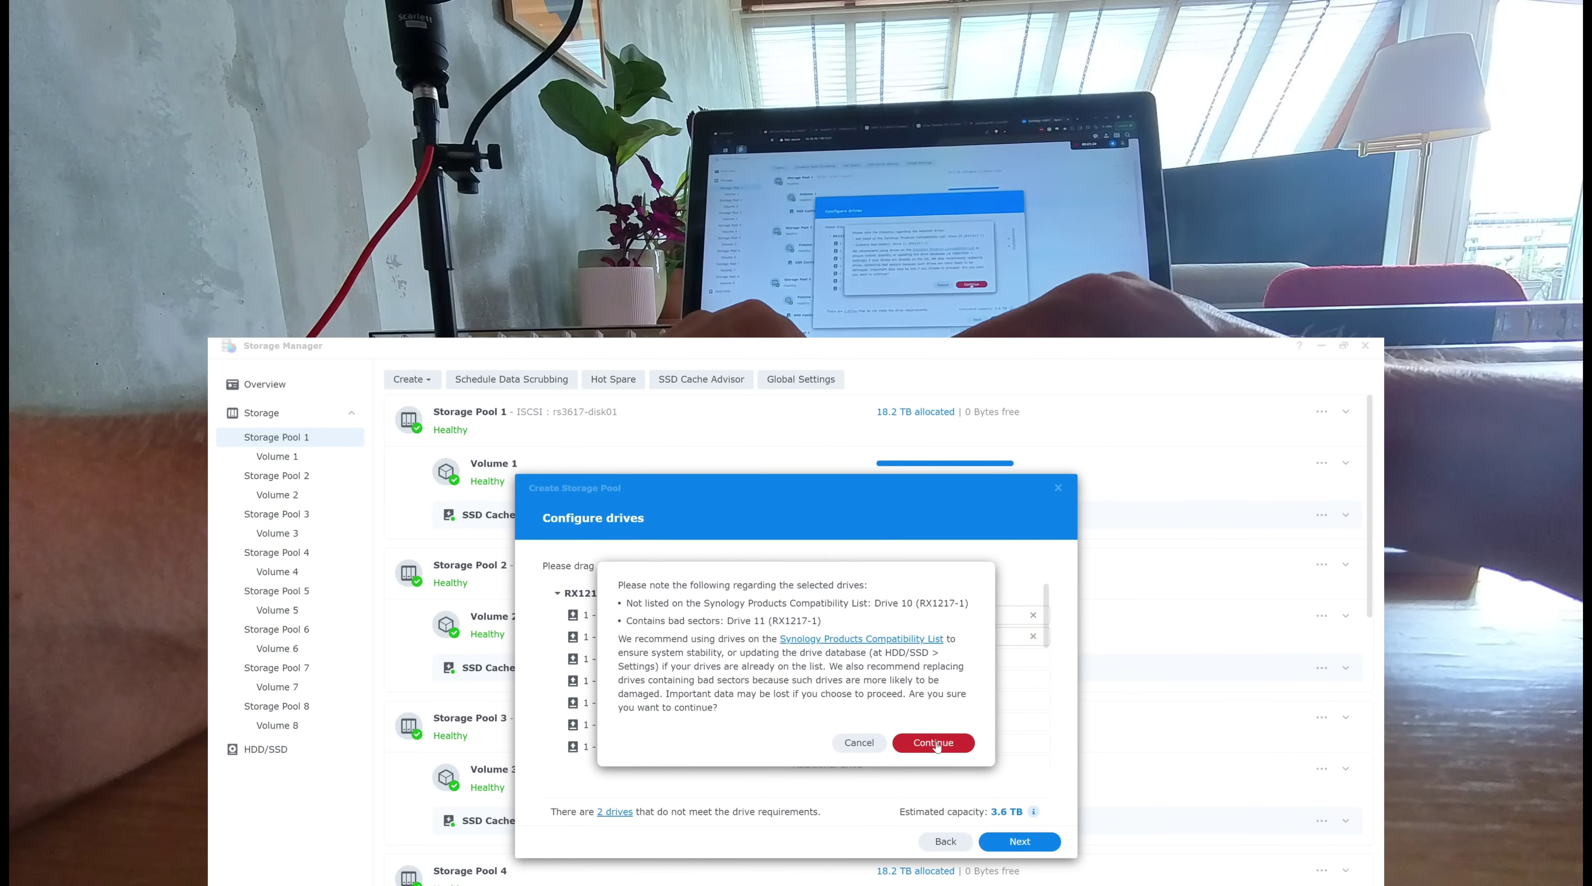
pyautogui.click(935, 743)
pyautogui.click(920, 708)
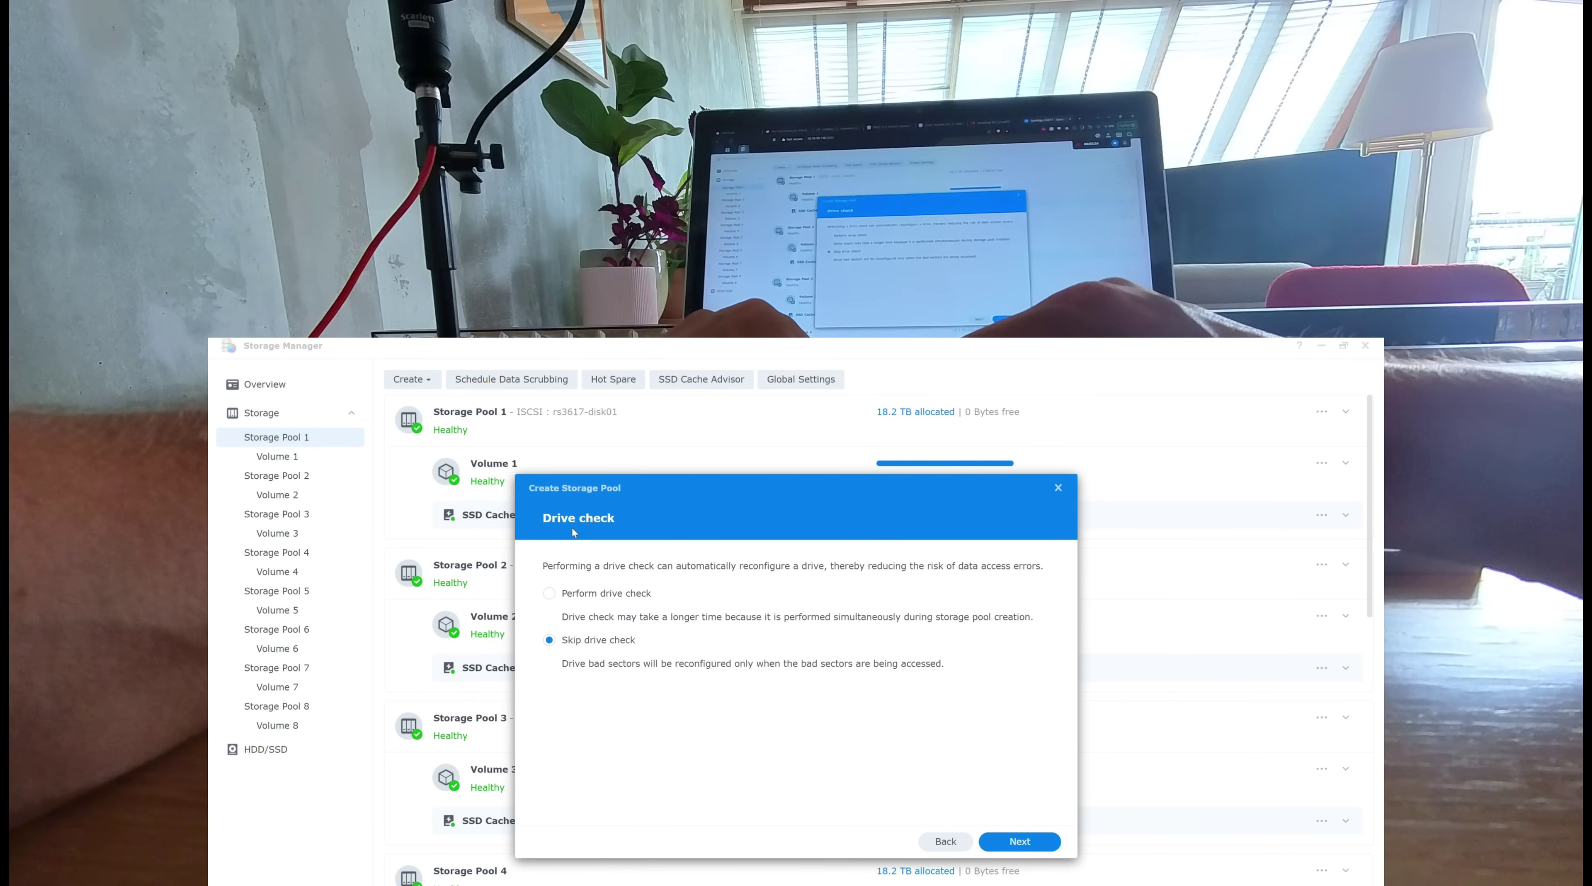
pyautogui.click(549, 593)
pyautogui.click(1002, 844)
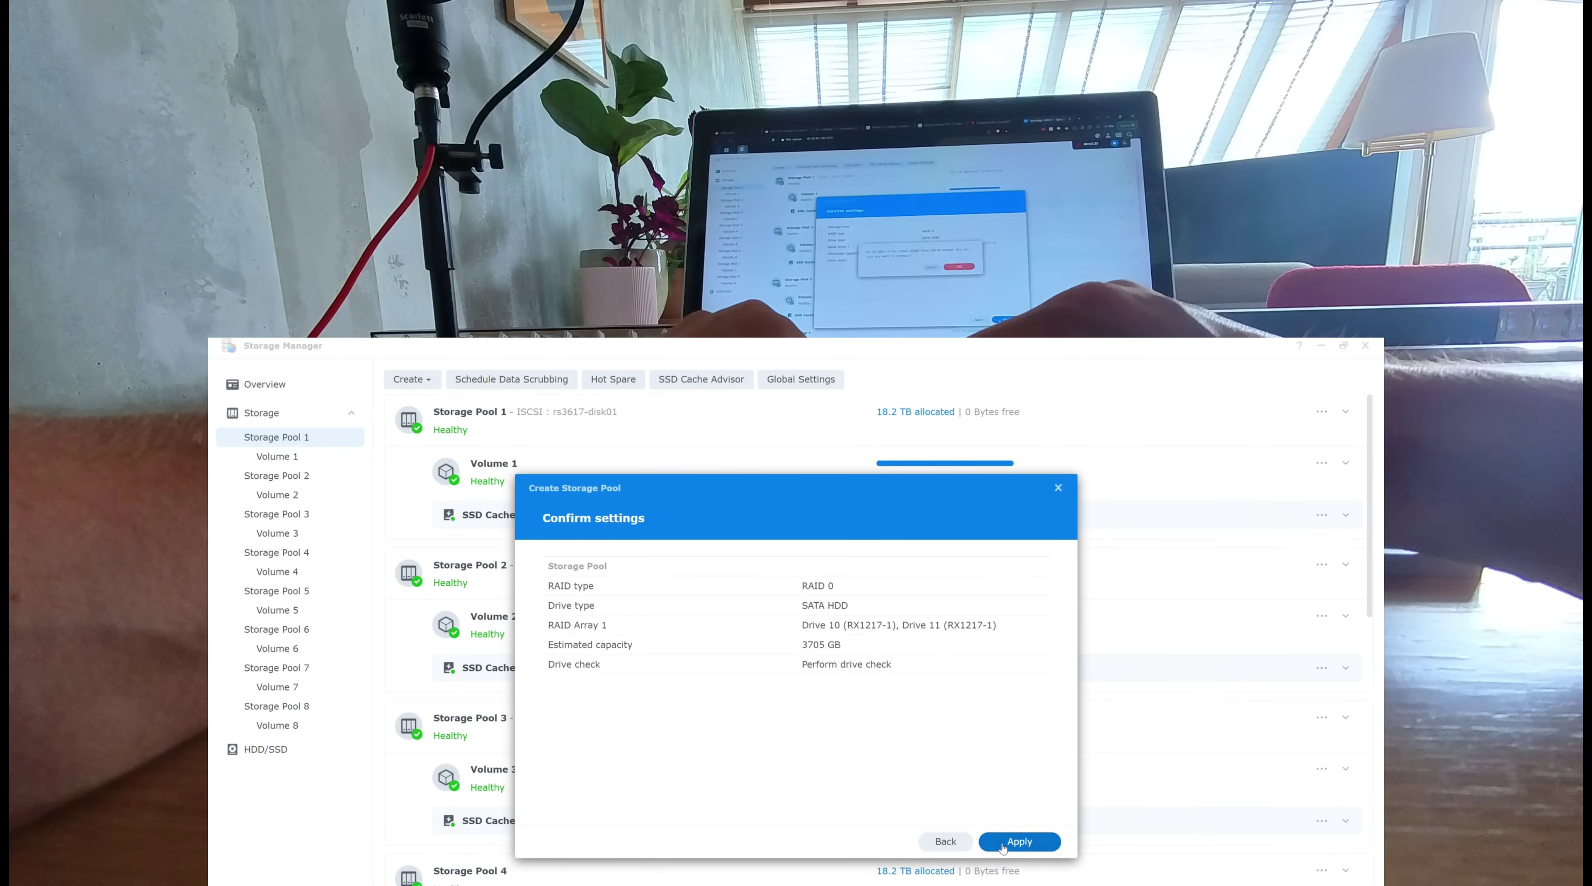
pyautogui.click(1002, 843)
pyautogui.click(899, 689)
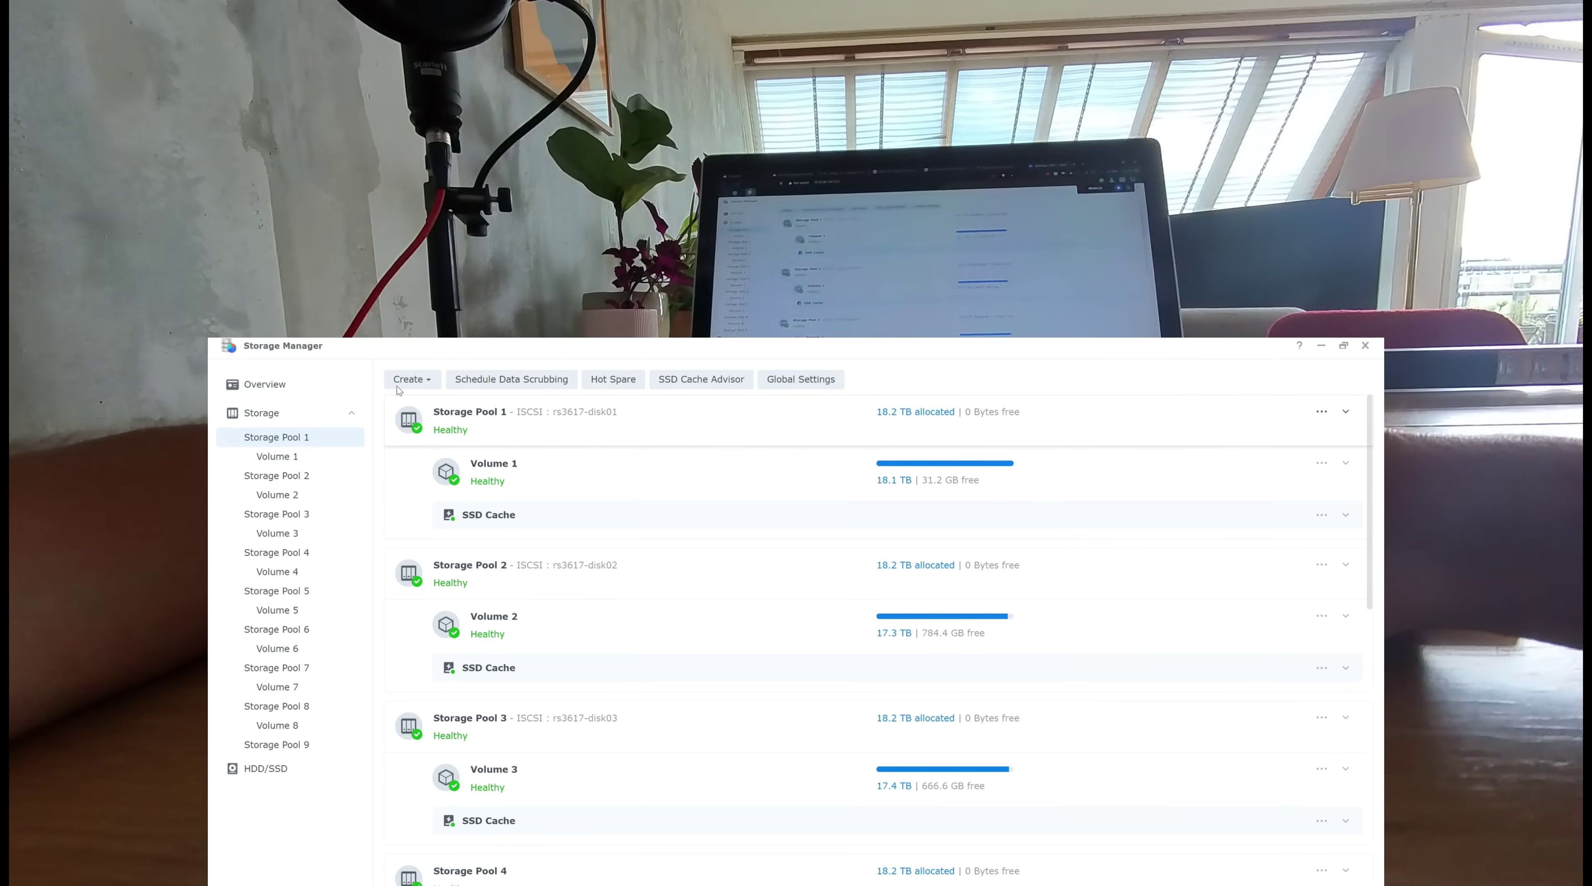
pyautogui.click(406, 379)
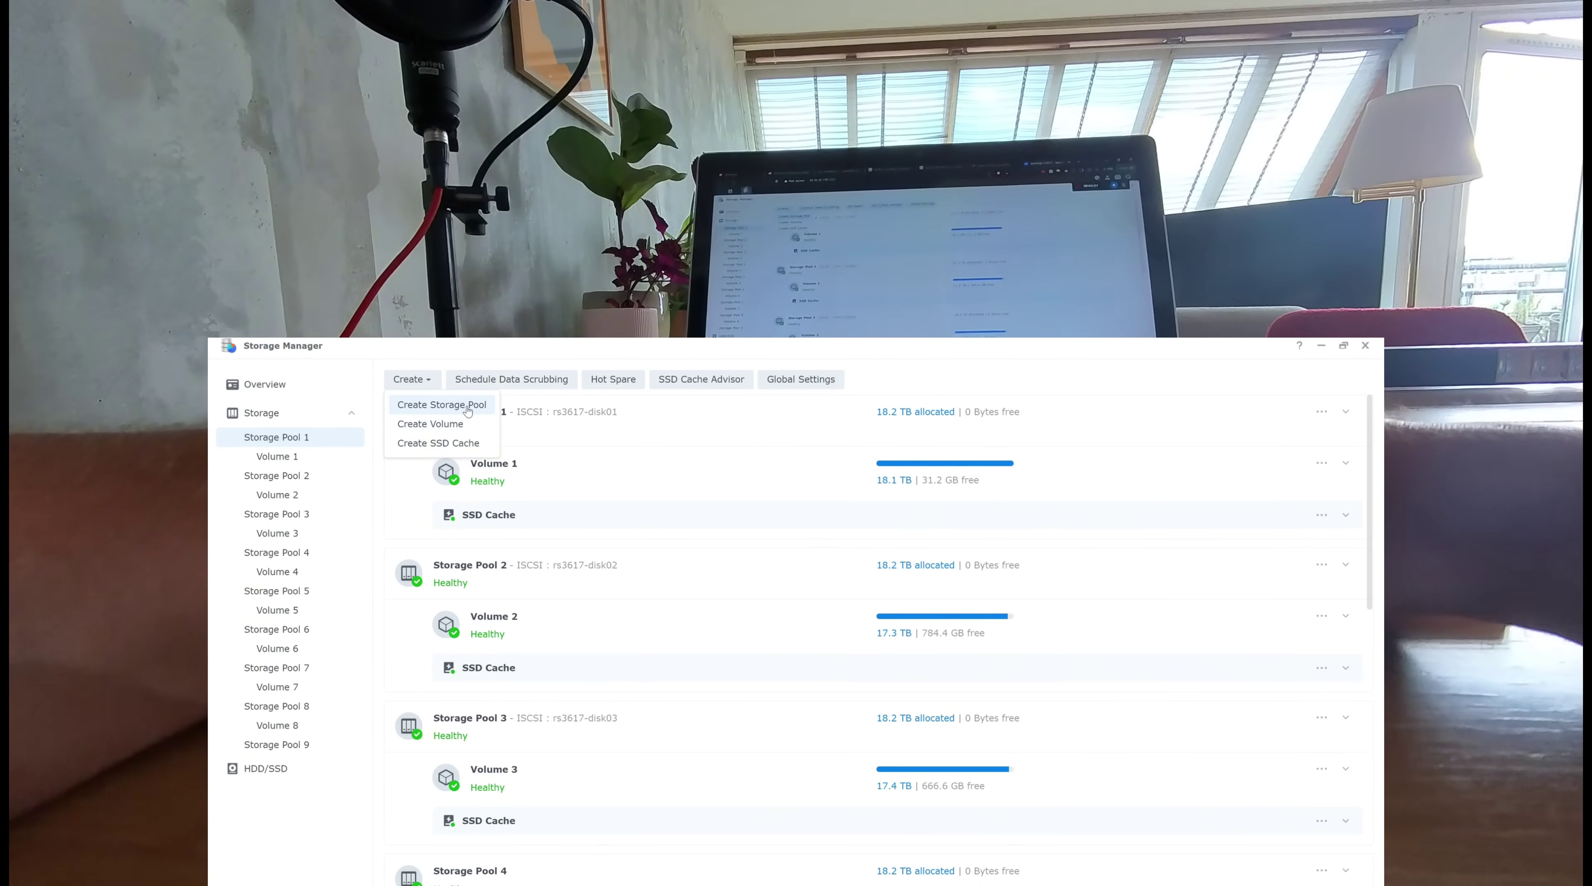
# Start another storage pool and choose RAID 5 as its type.
pyautogui.click(442, 405)
pyautogui.click(1017, 839)
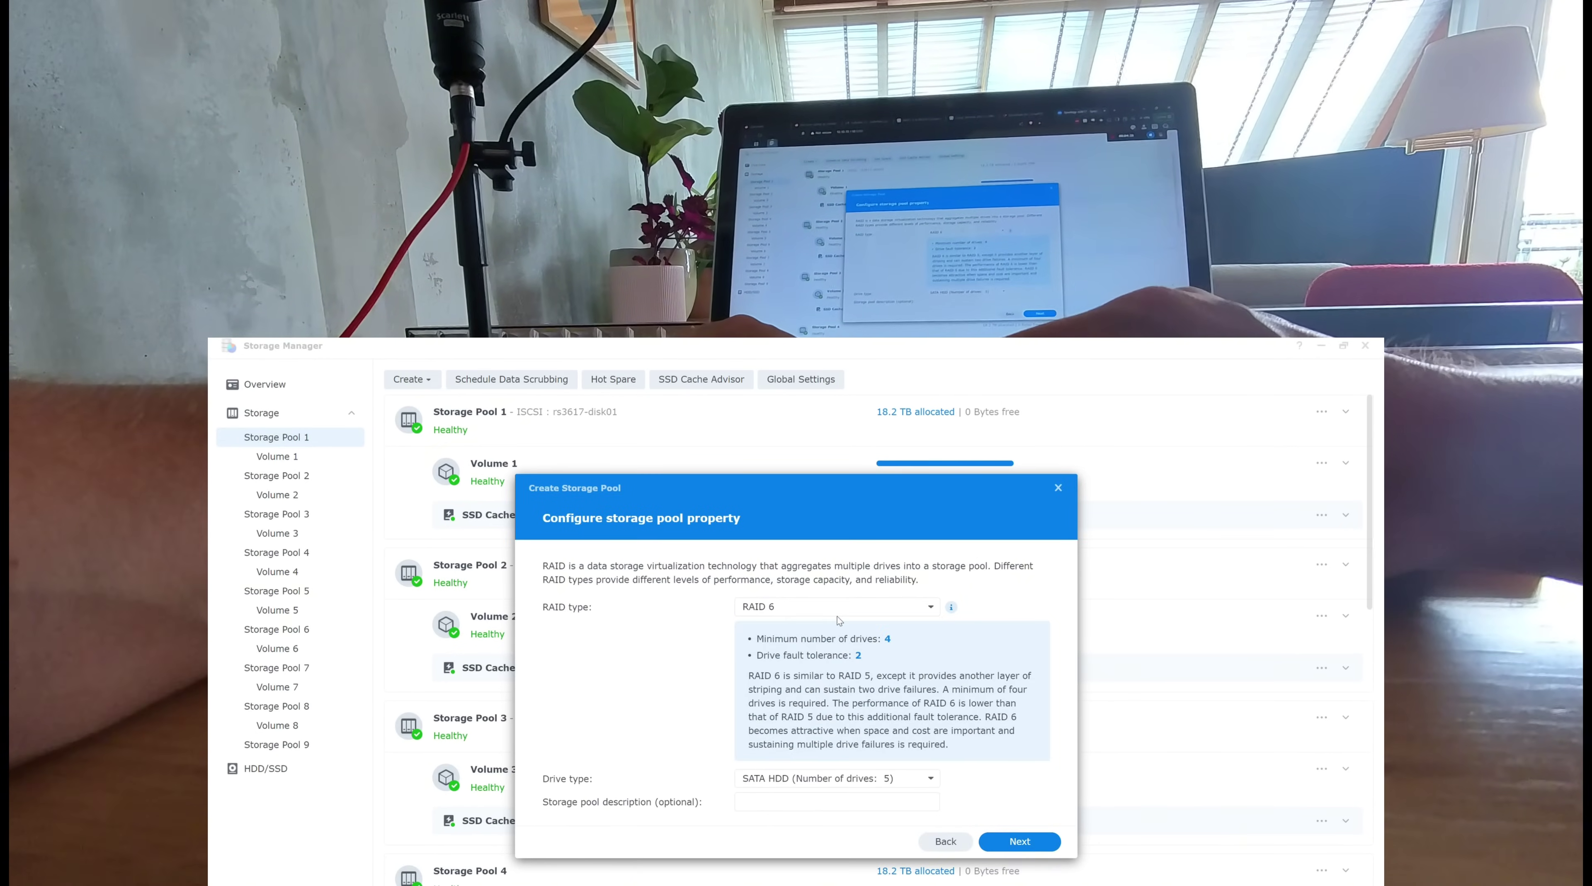
pyautogui.click(819, 606)
pyautogui.click(805, 661)
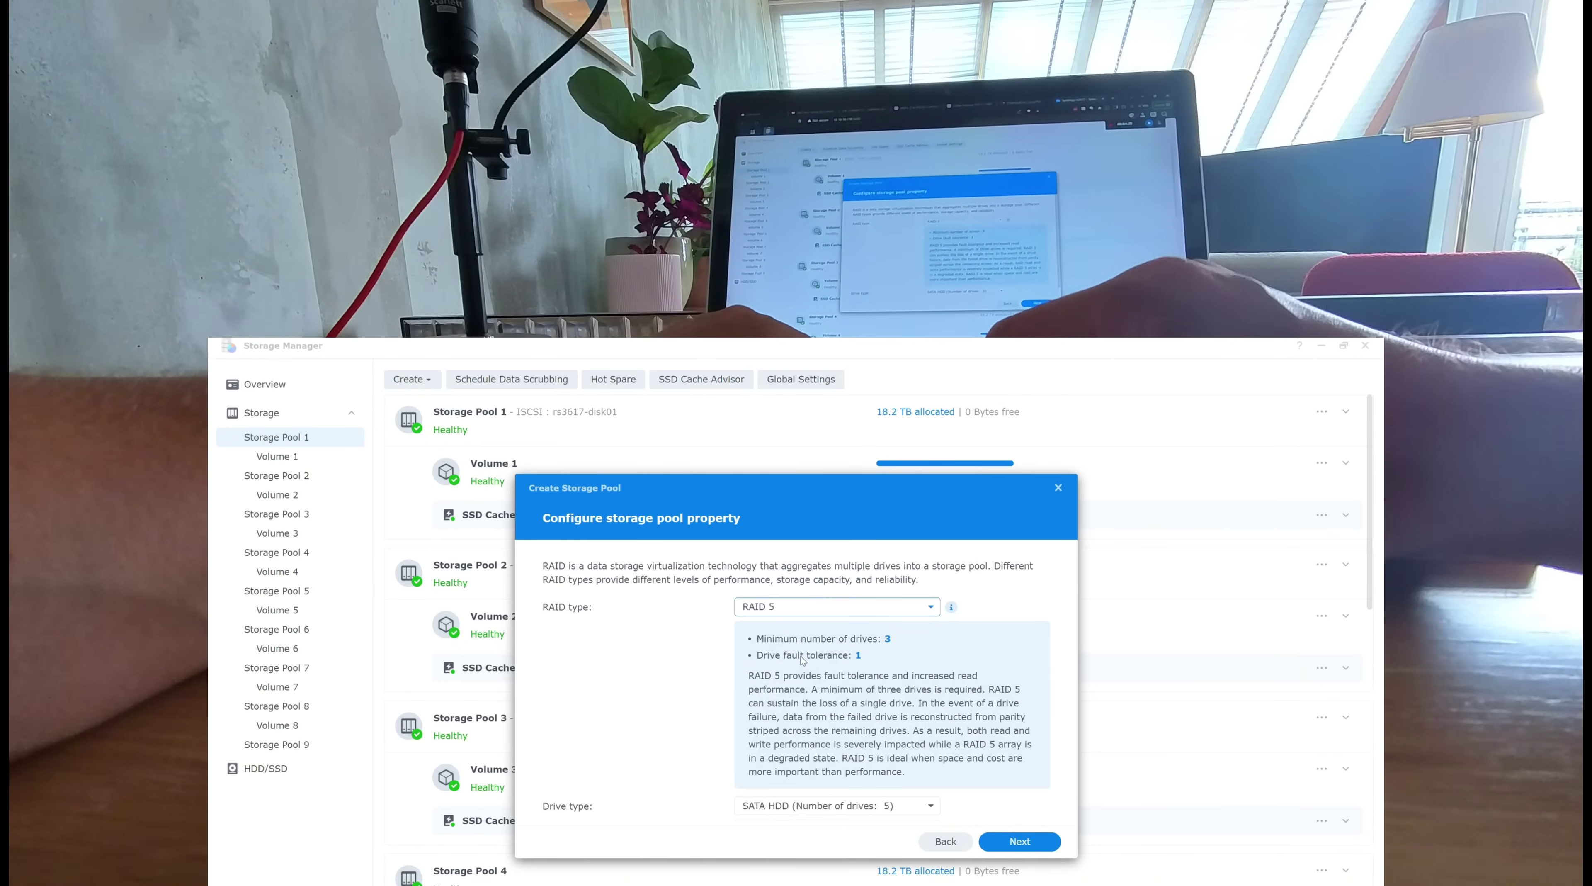
pyautogui.click(1020, 840)
# Add RX1217-1 Drives 5, 6 and 7, accept the notices and apply to create the 911 GB pool.
pyautogui.moveTo(651, 659); pyautogui.dragTo(855, 681)
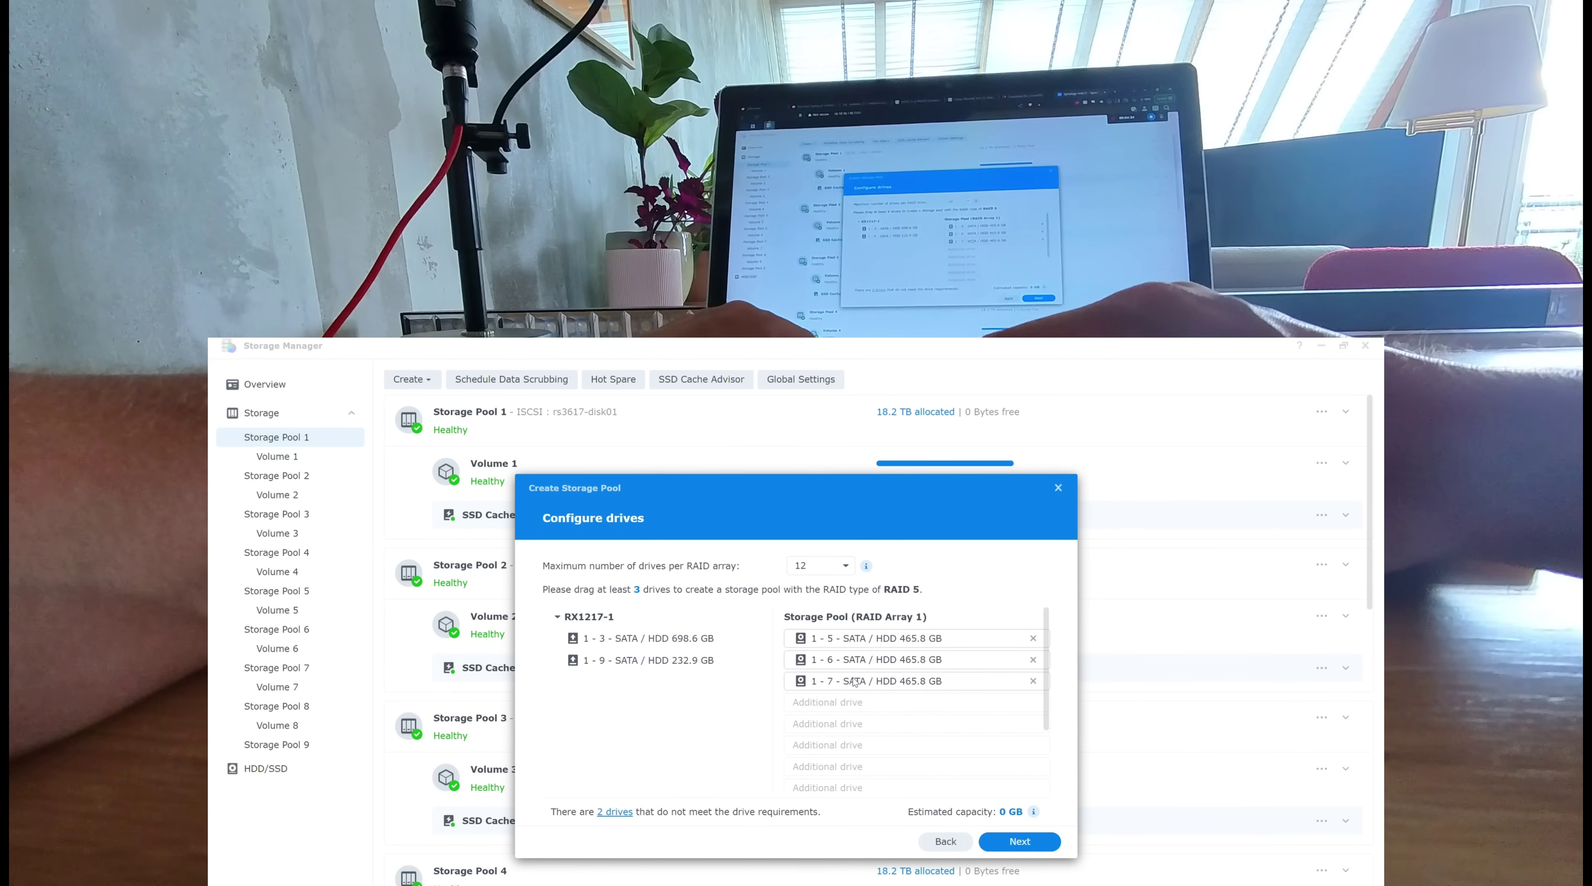
pyautogui.click(1022, 843)
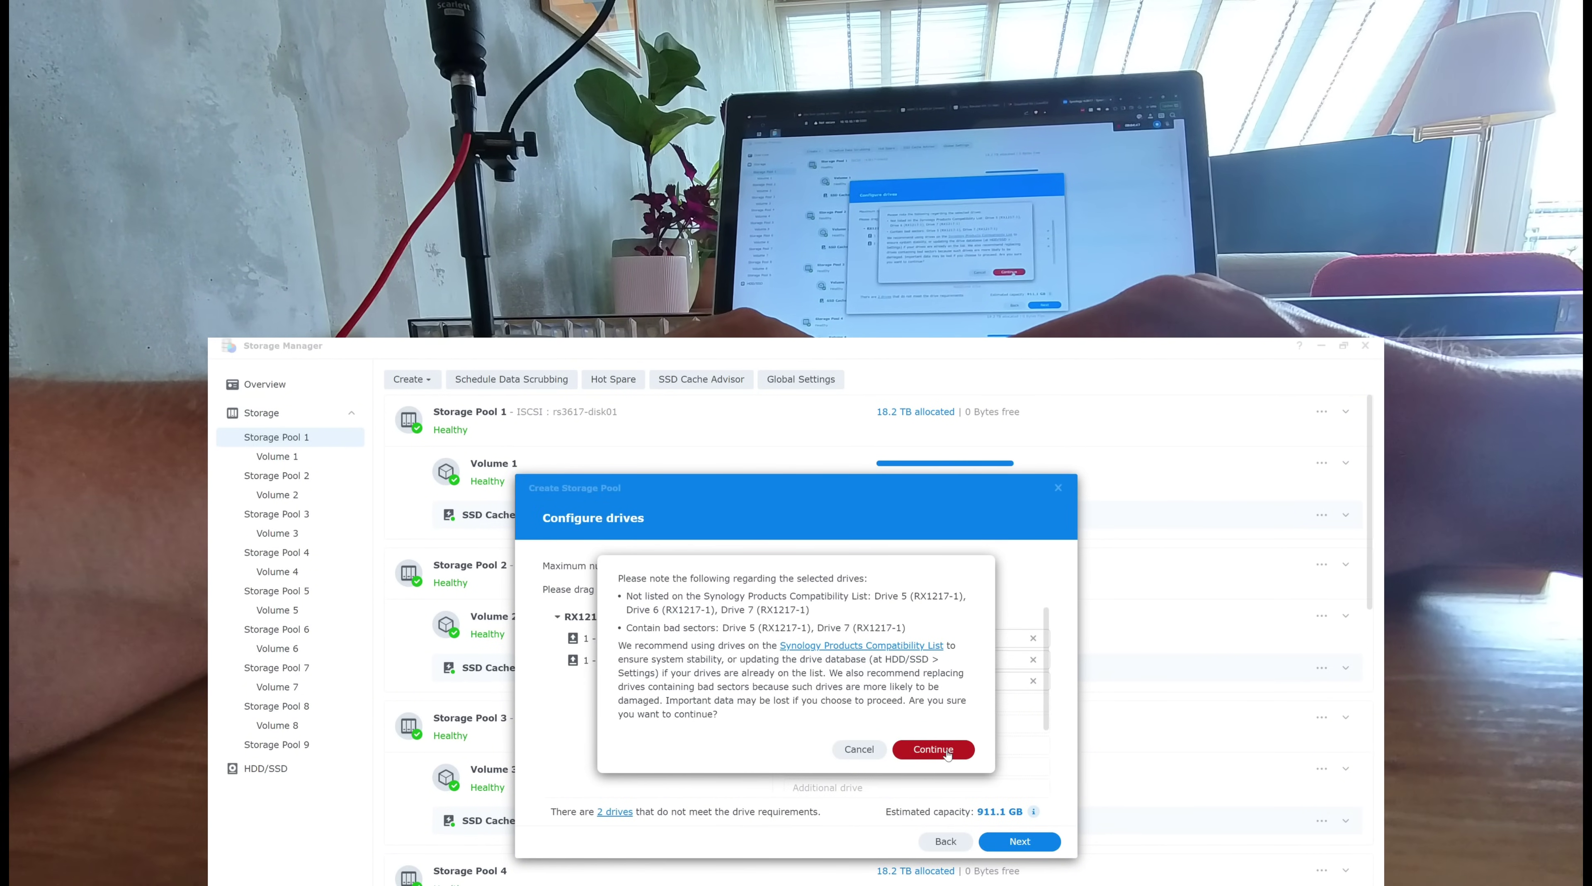
pyautogui.click(945, 752)
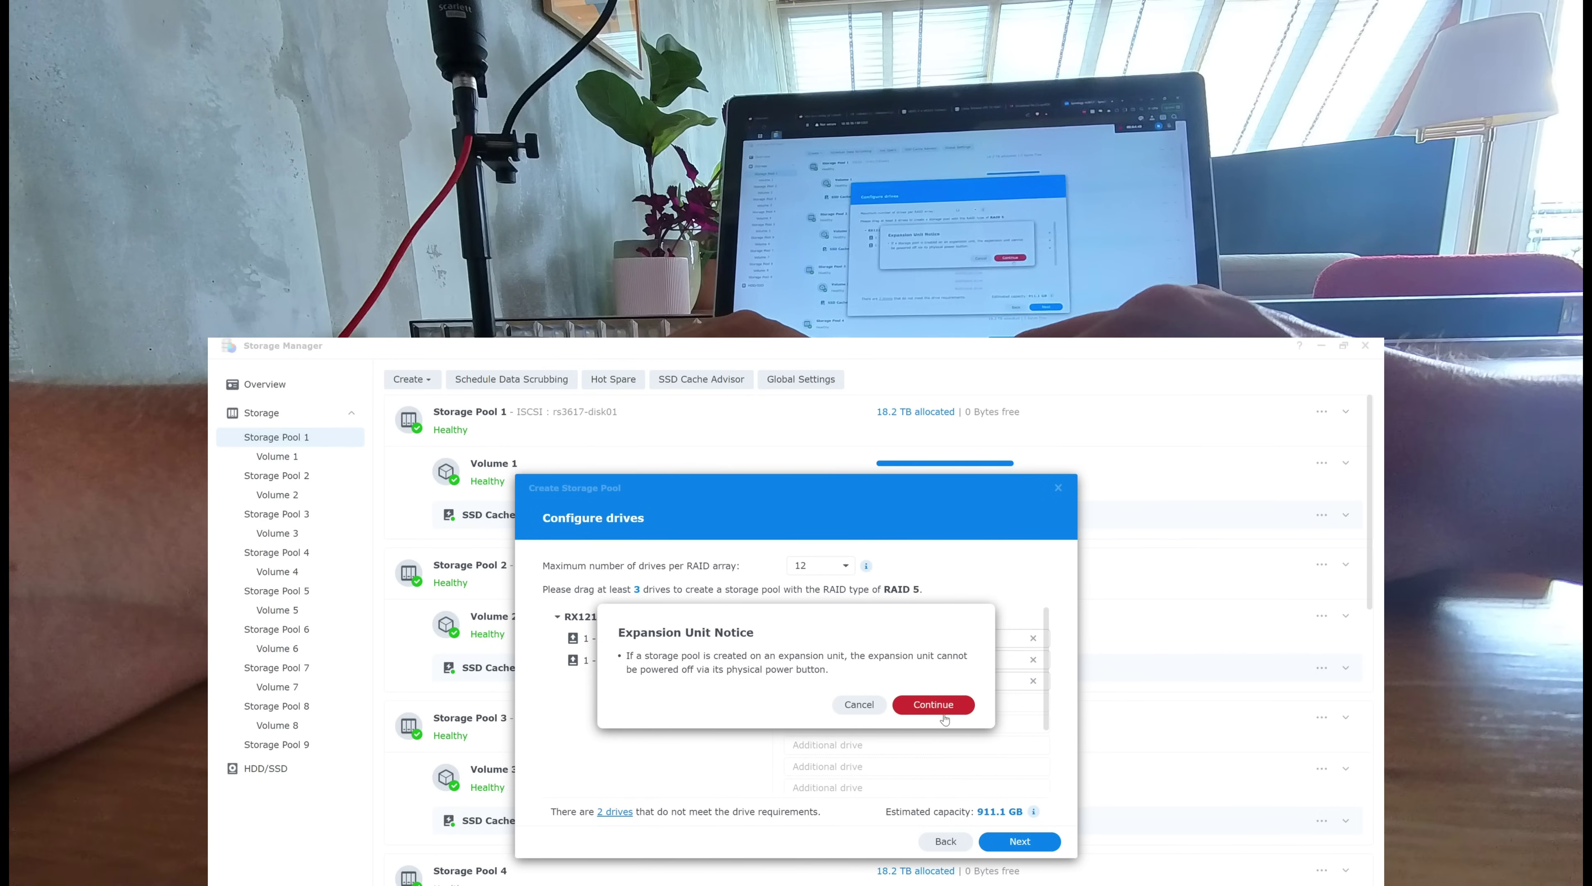
pyautogui.click(943, 712)
pyautogui.click(1019, 841)
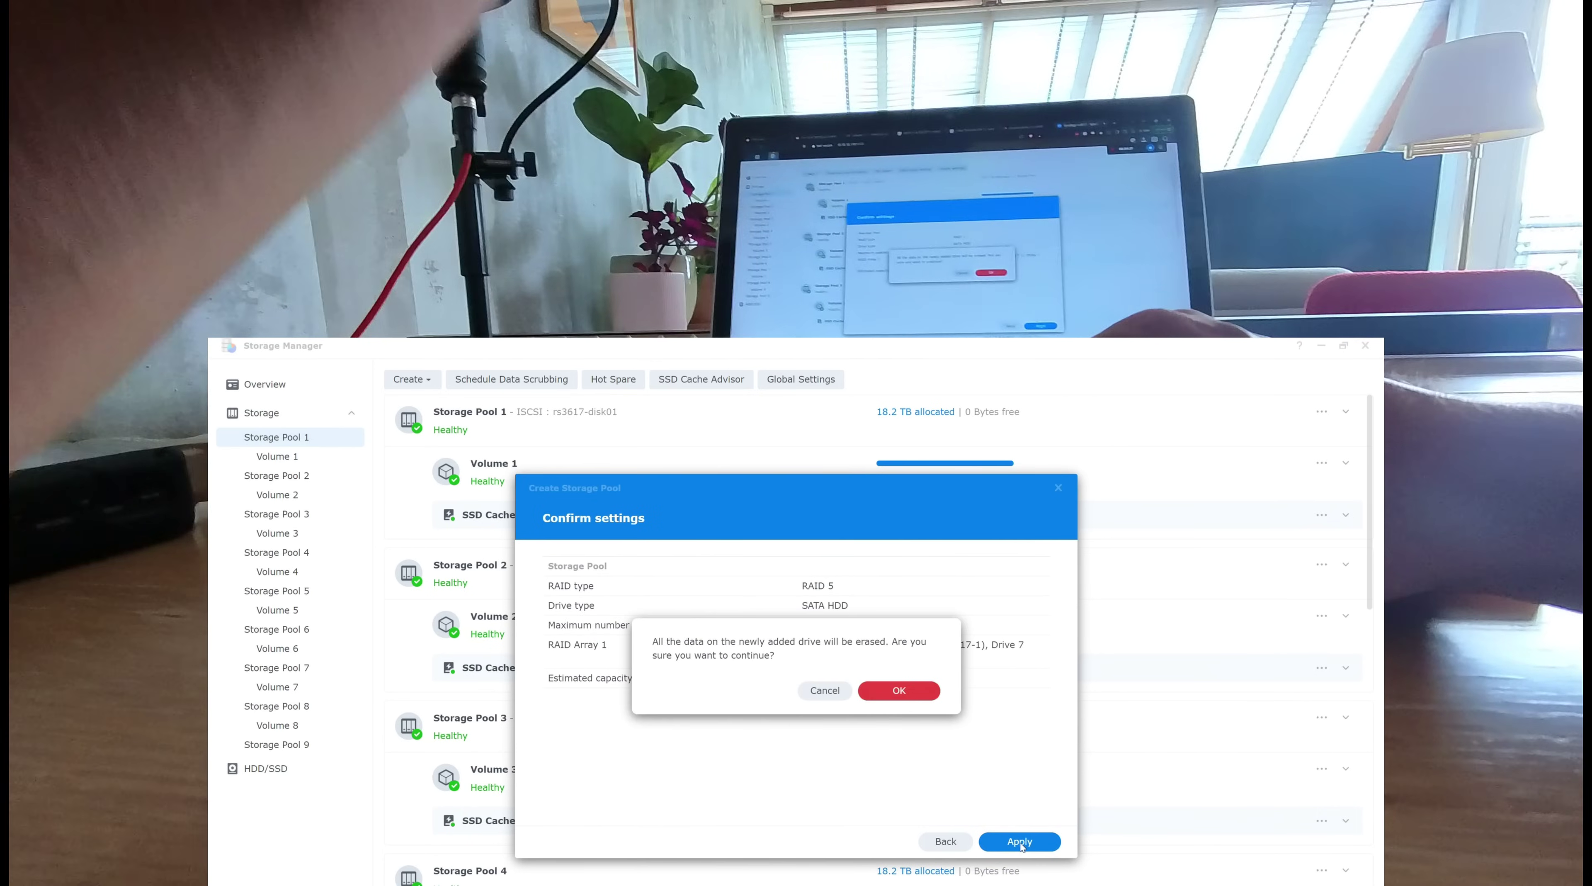
pyautogui.click(928, 698)
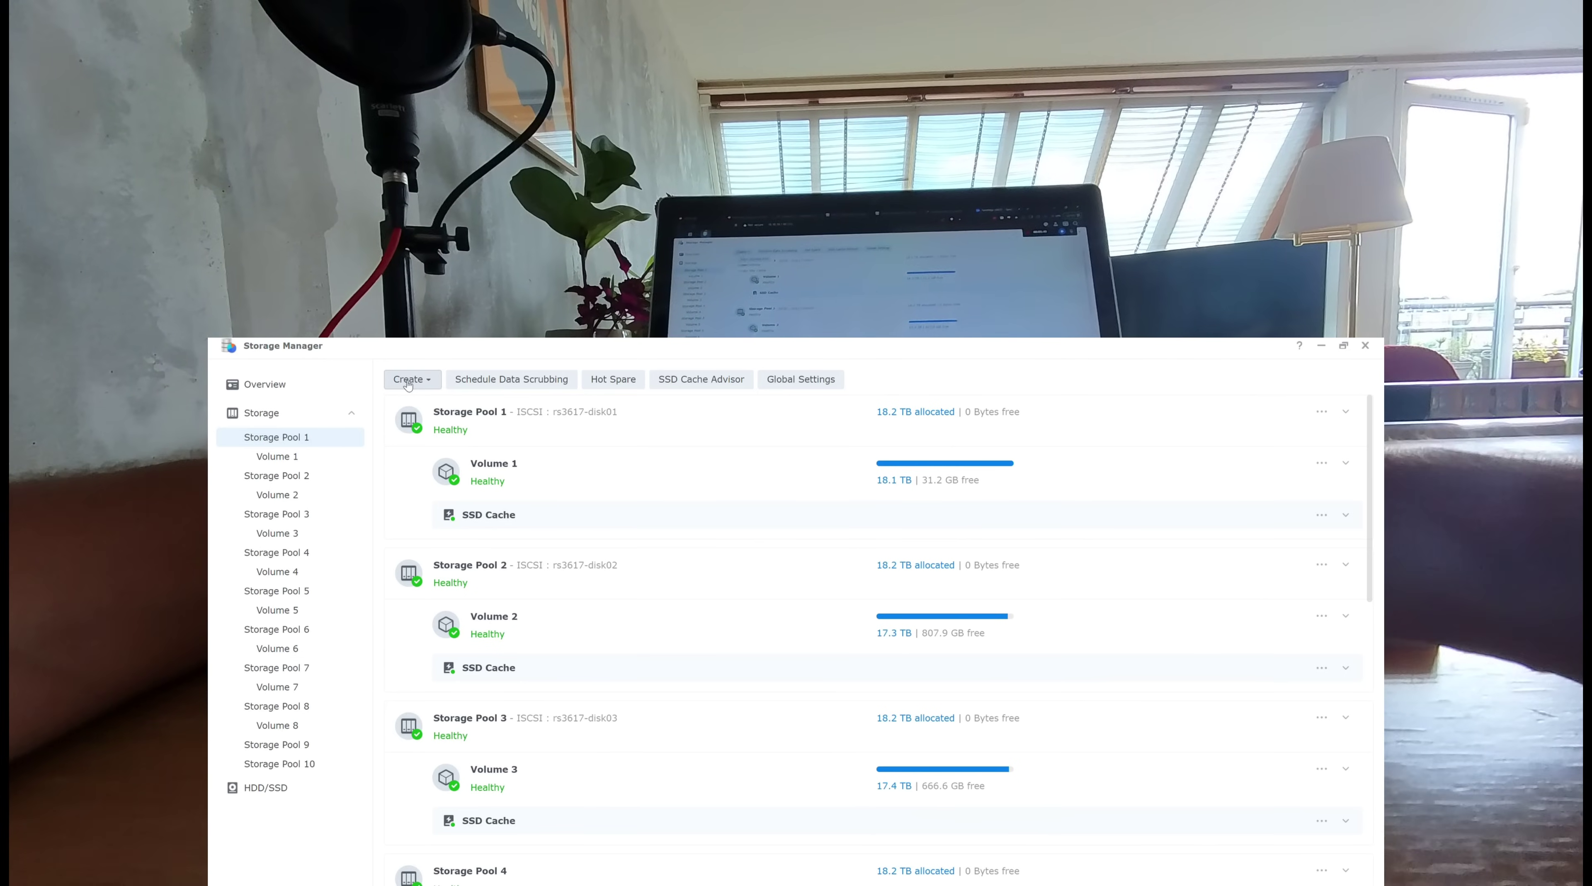
pyautogui.click(408, 380)
# Start another storage pool and choose JBOD as its type.
pyautogui.click(456, 410)
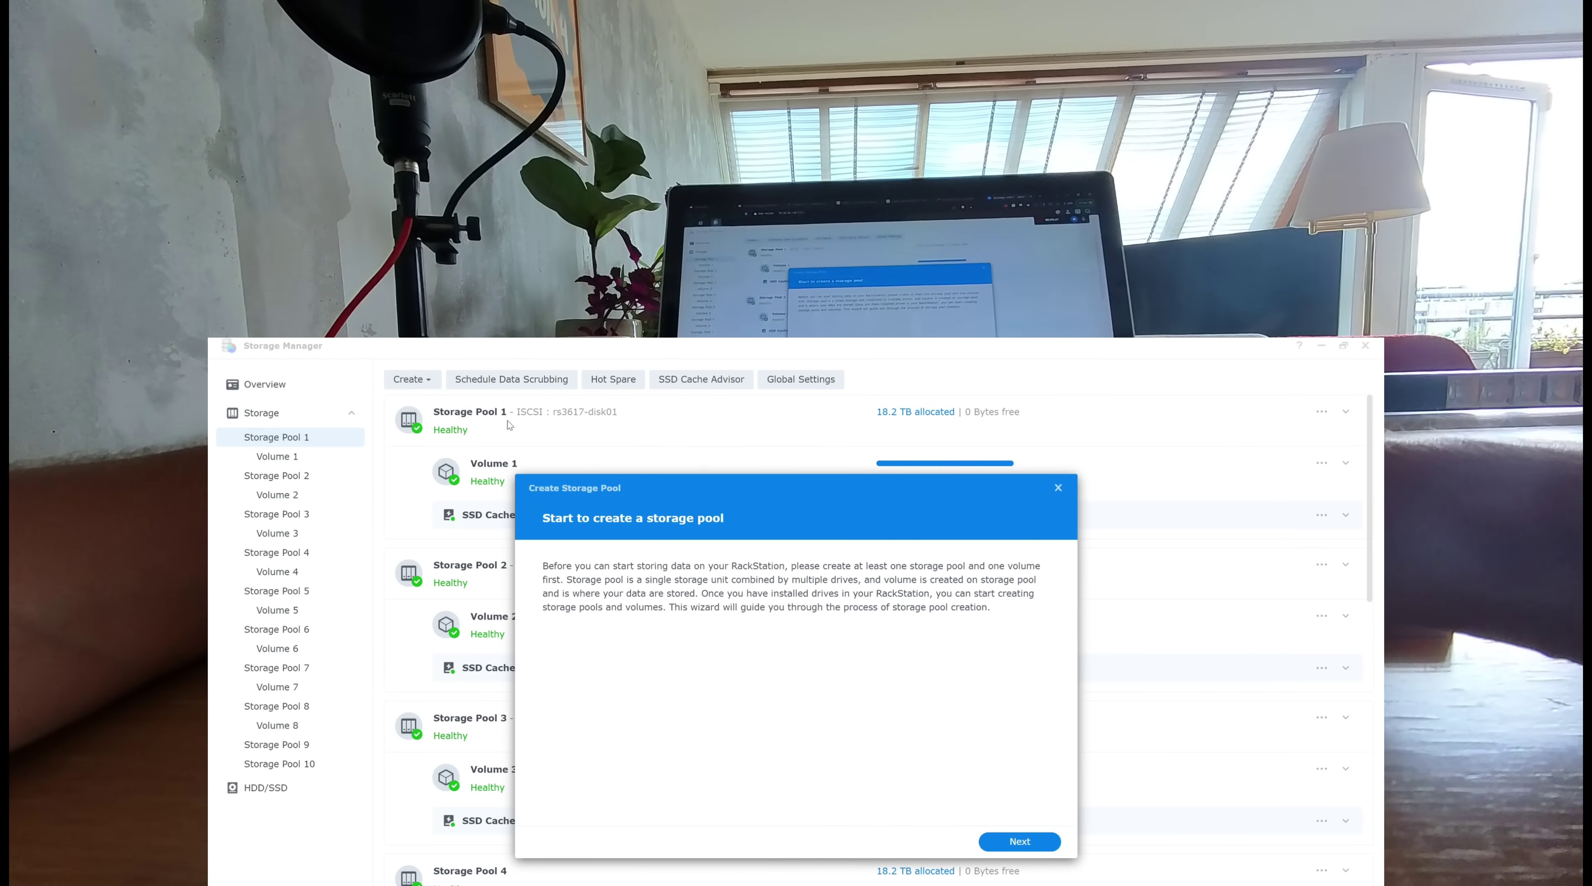
pyautogui.click(1001, 840)
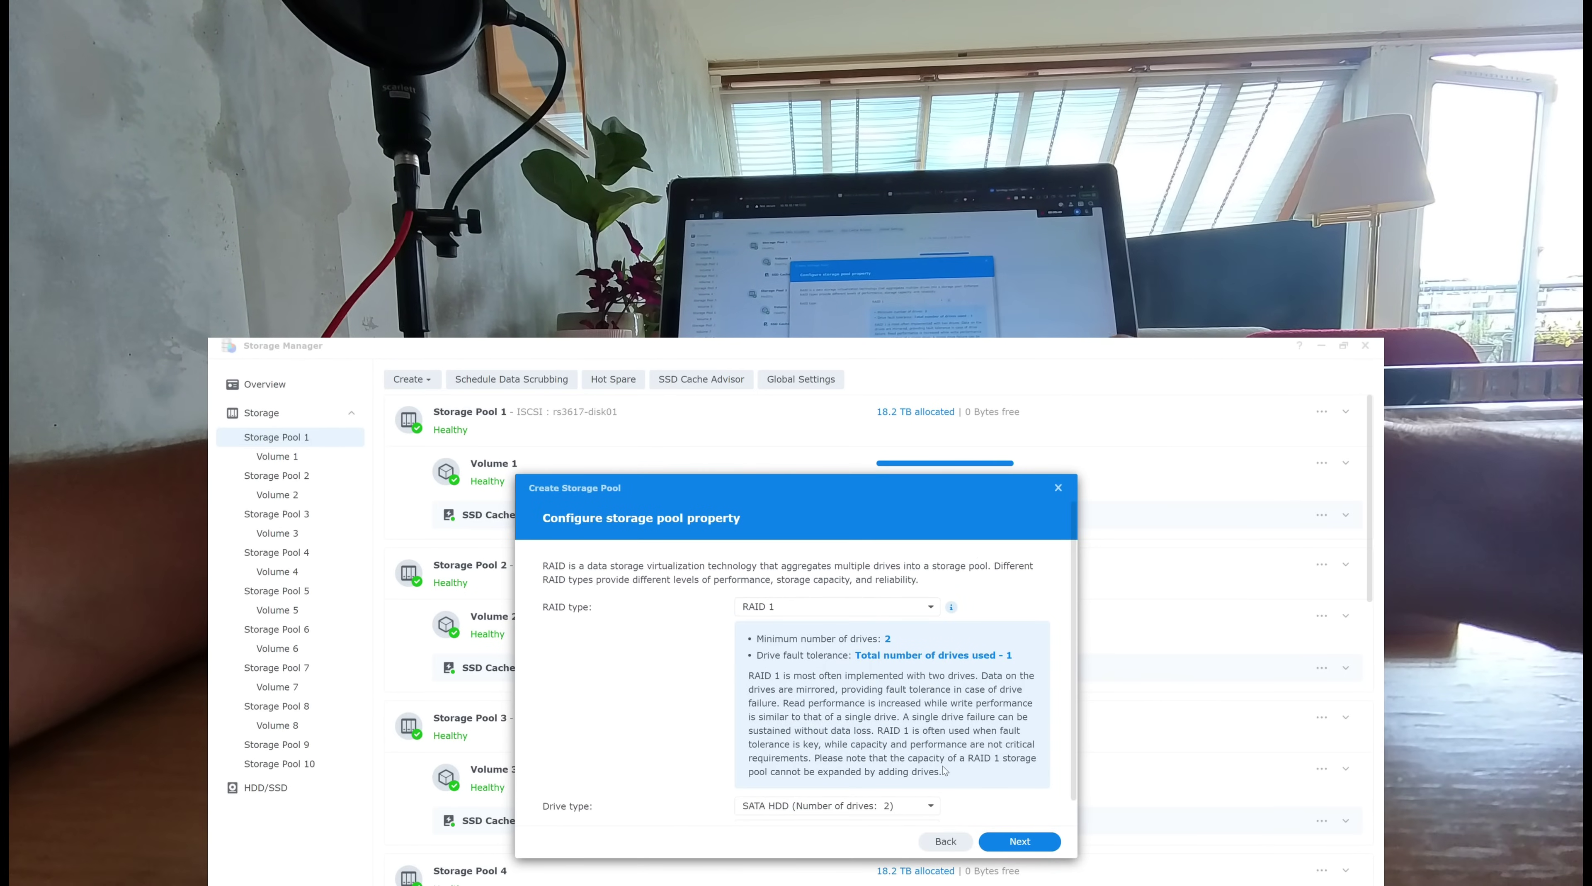
pyautogui.click(918, 608)
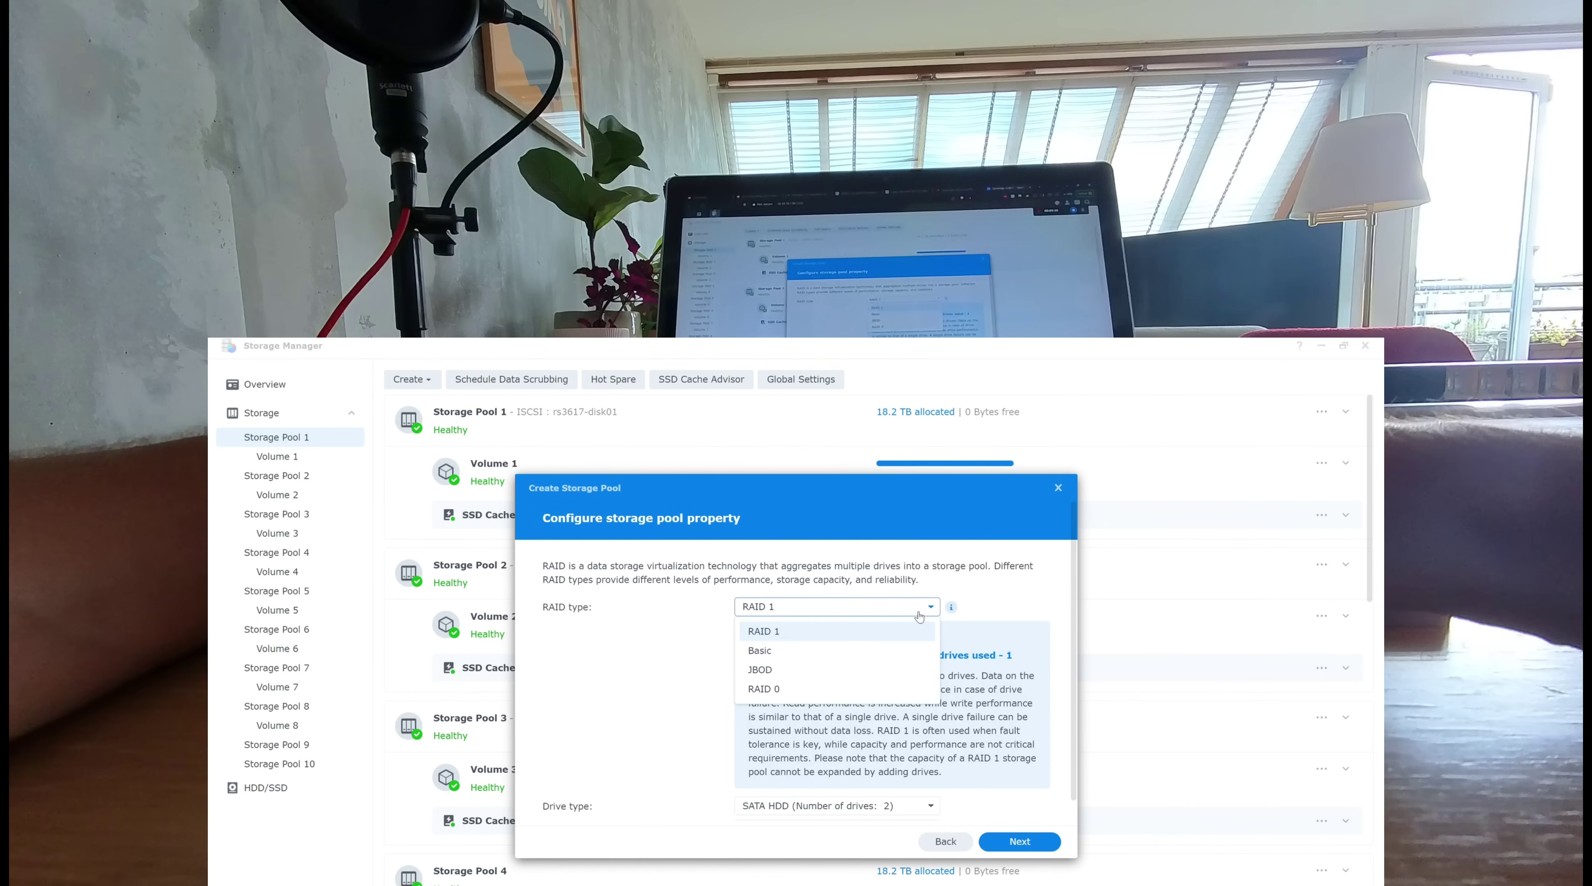
pyautogui.click(812, 672)
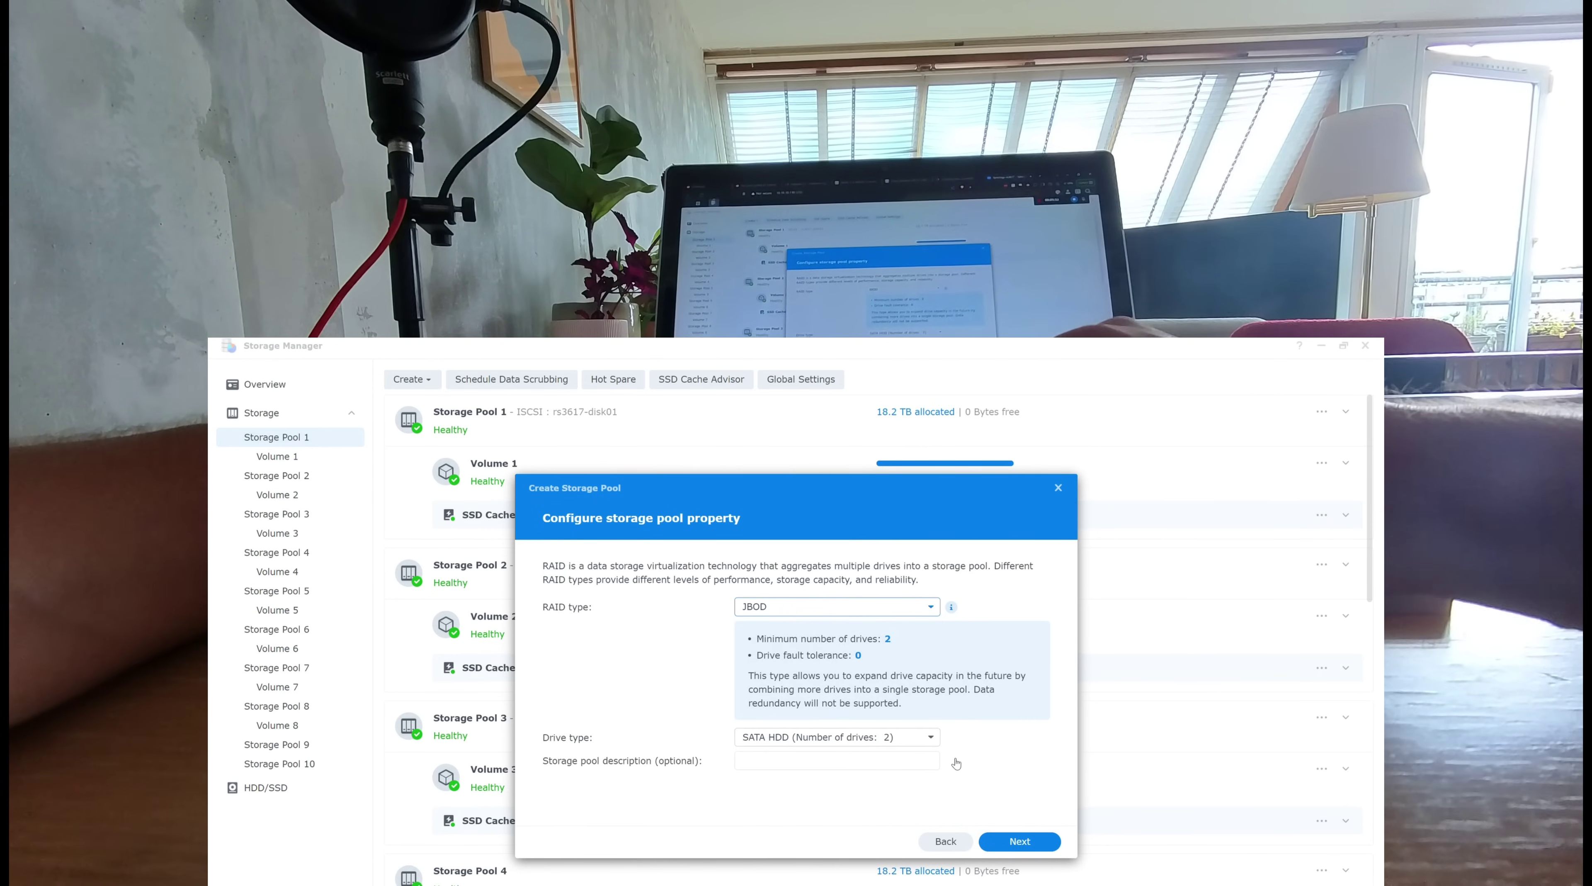
pyautogui.click(1021, 838)
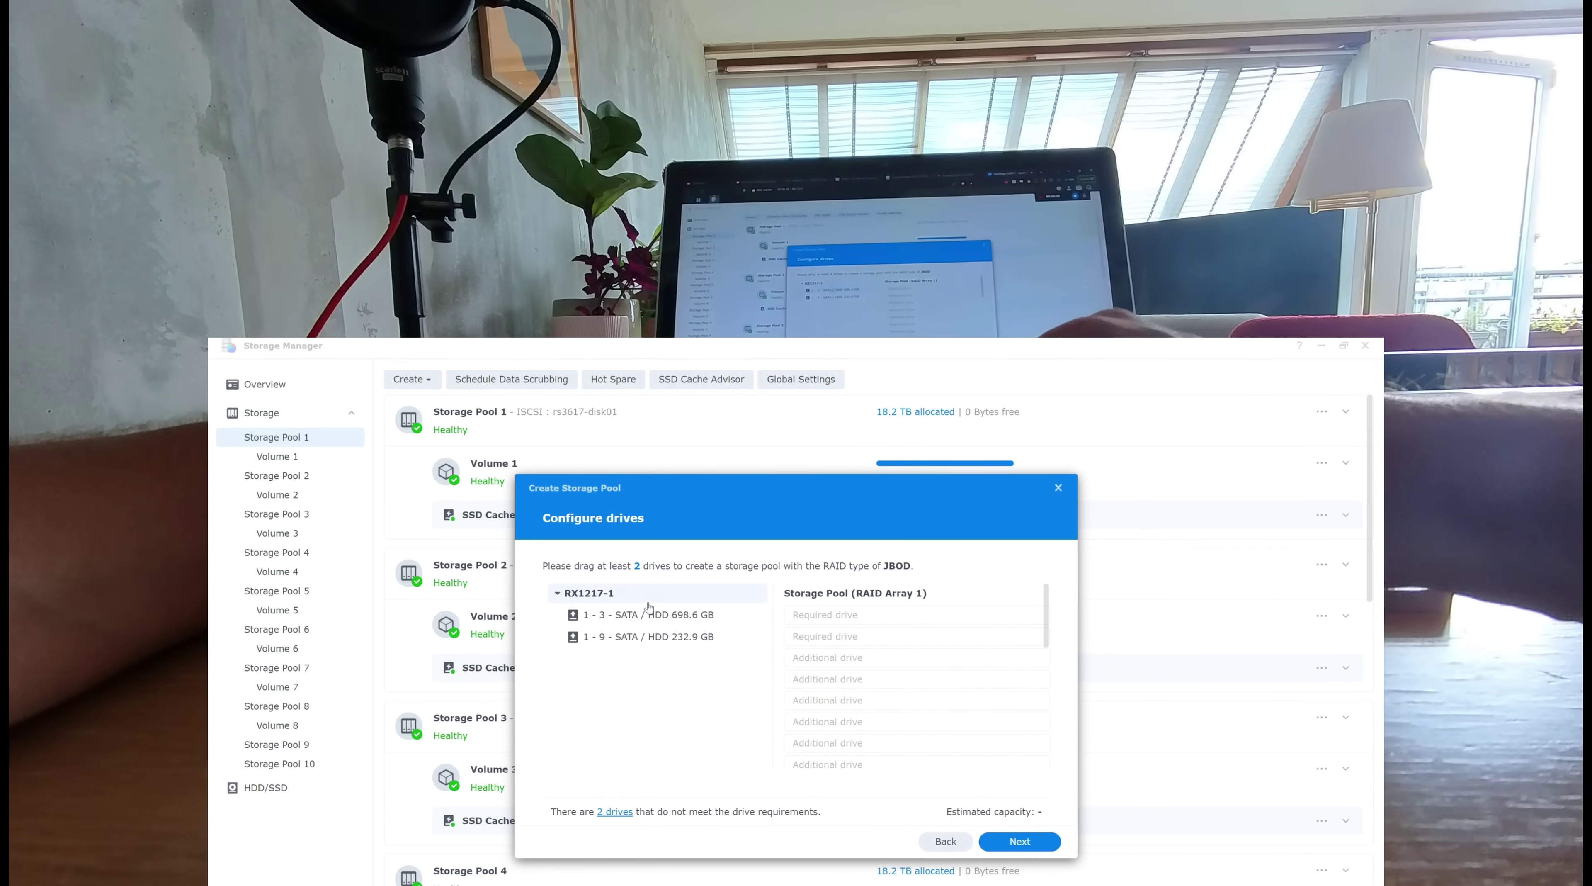
# Add RX1217-1 Drives 3 and 9 with drive check, apply, and accept erasing the drives.
pyautogui.moveTo(649, 607); pyautogui.dragTo(889, 646)
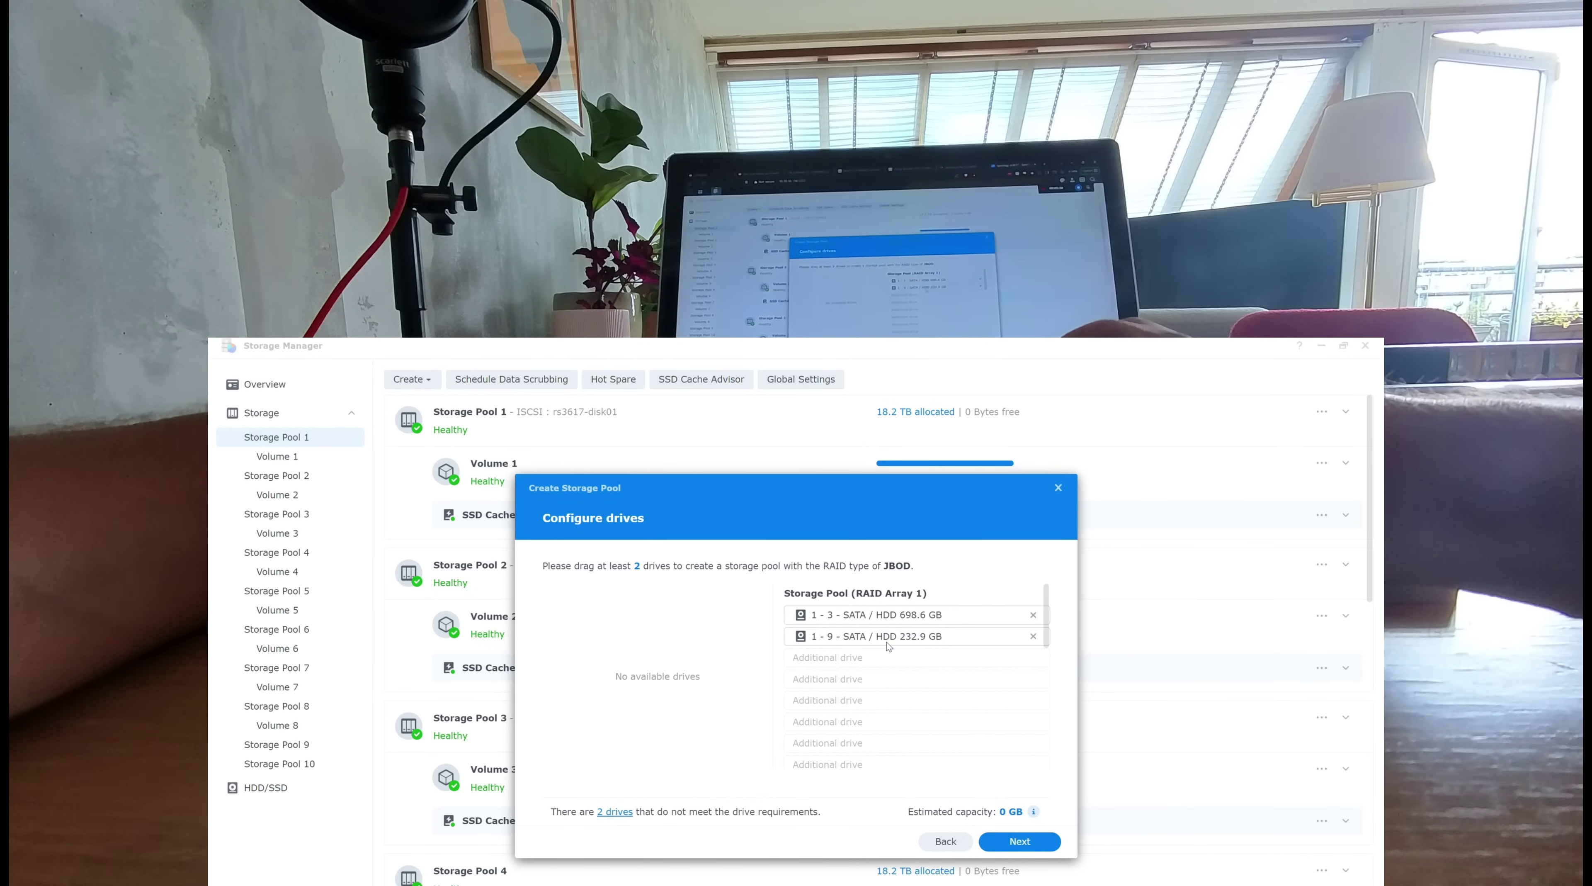
pyautogui.click(1026, 842)
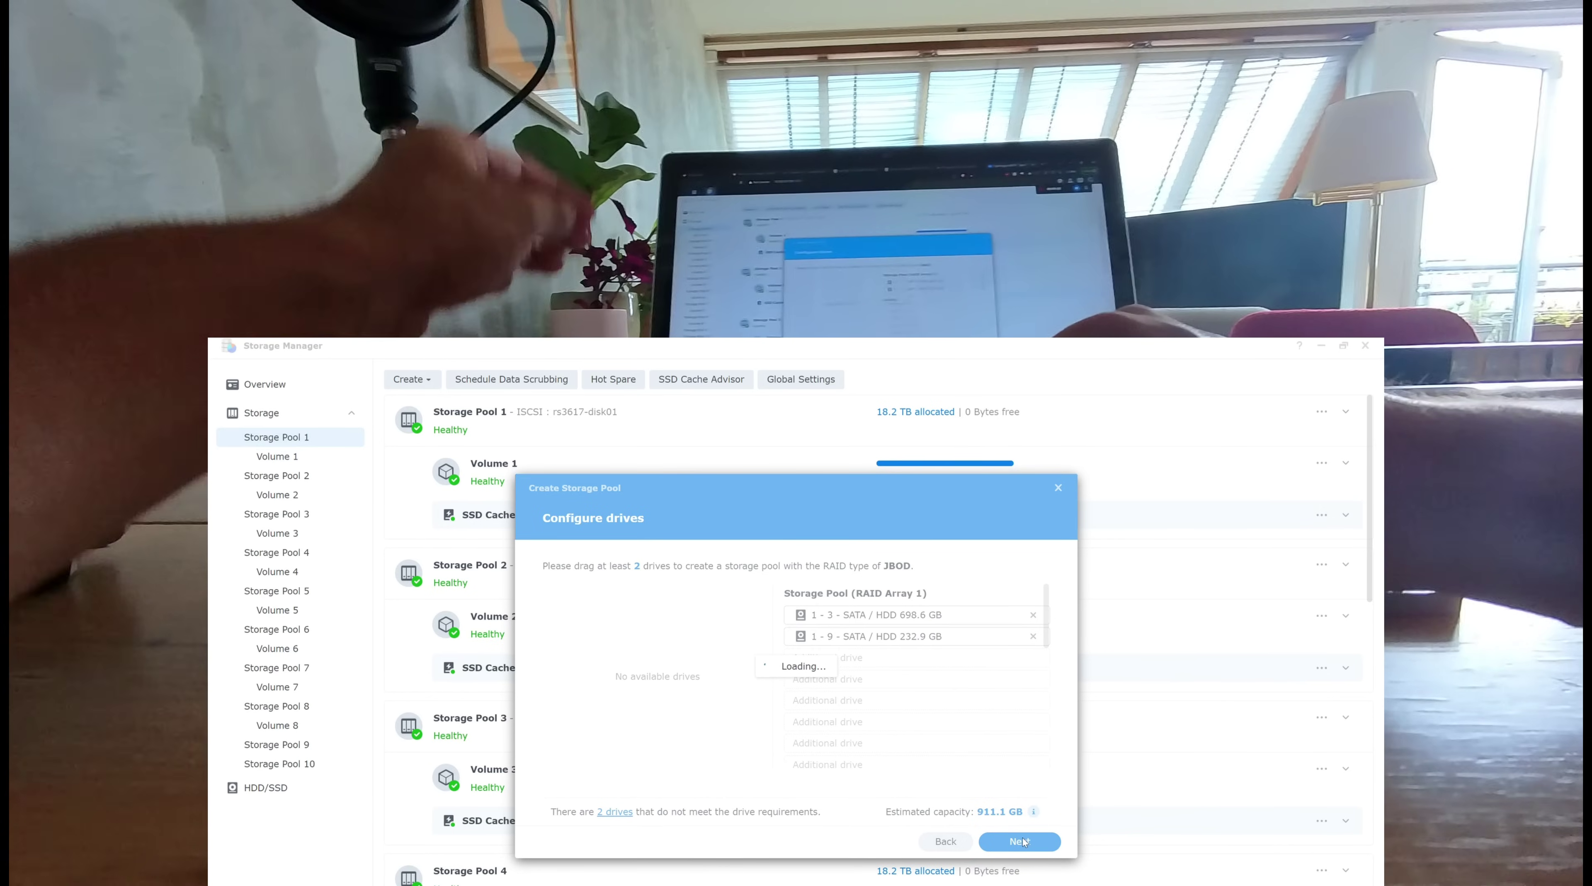
pyautogui.click(924, 728)
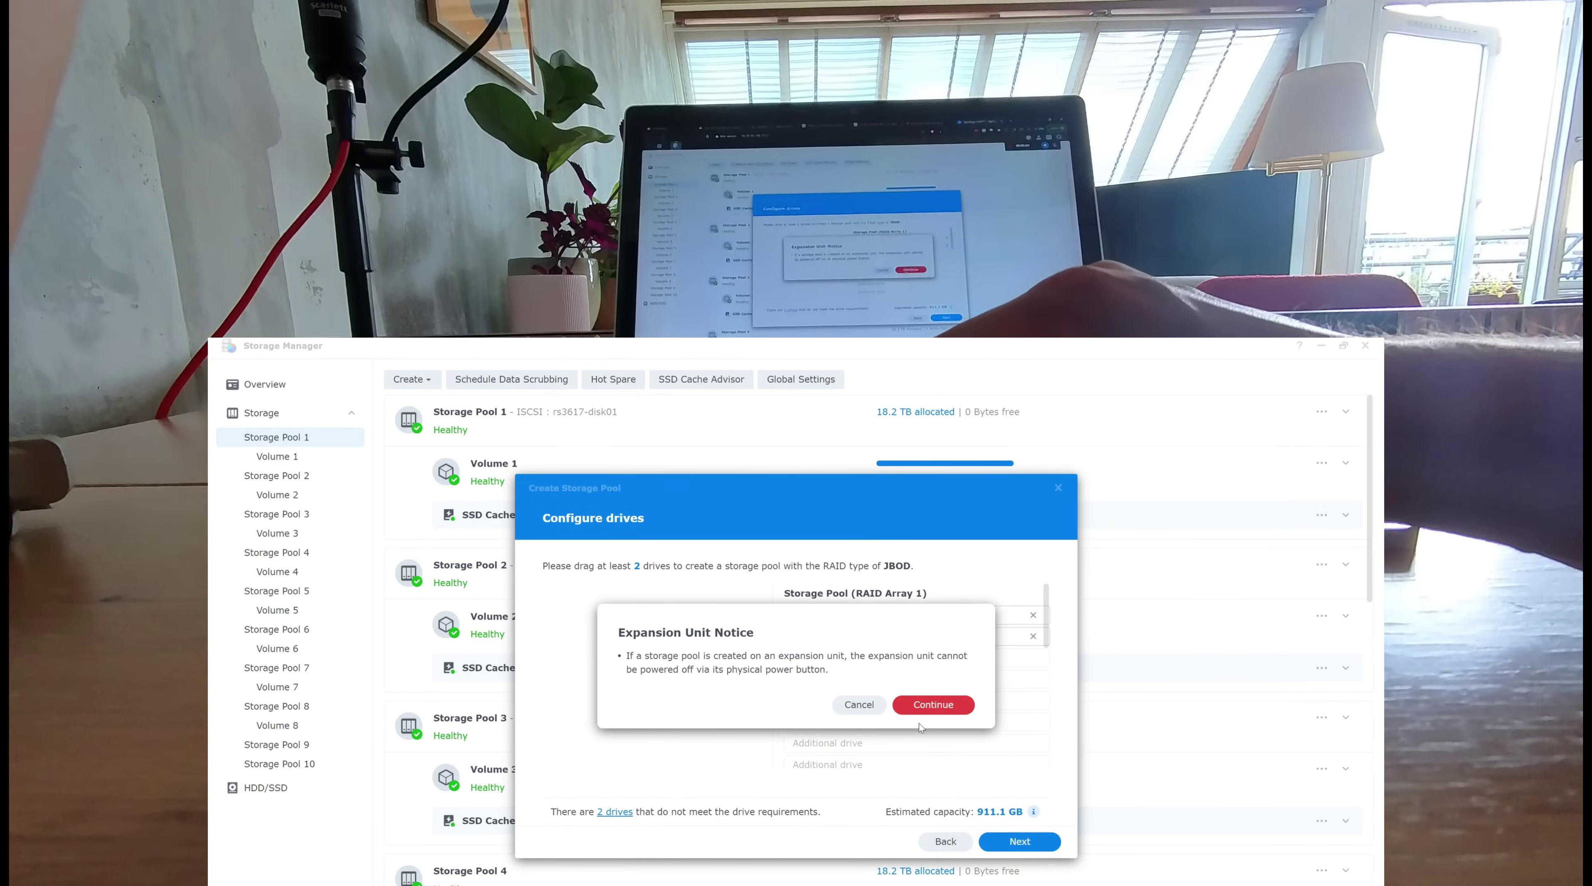
pyautogui.click(927, 707)
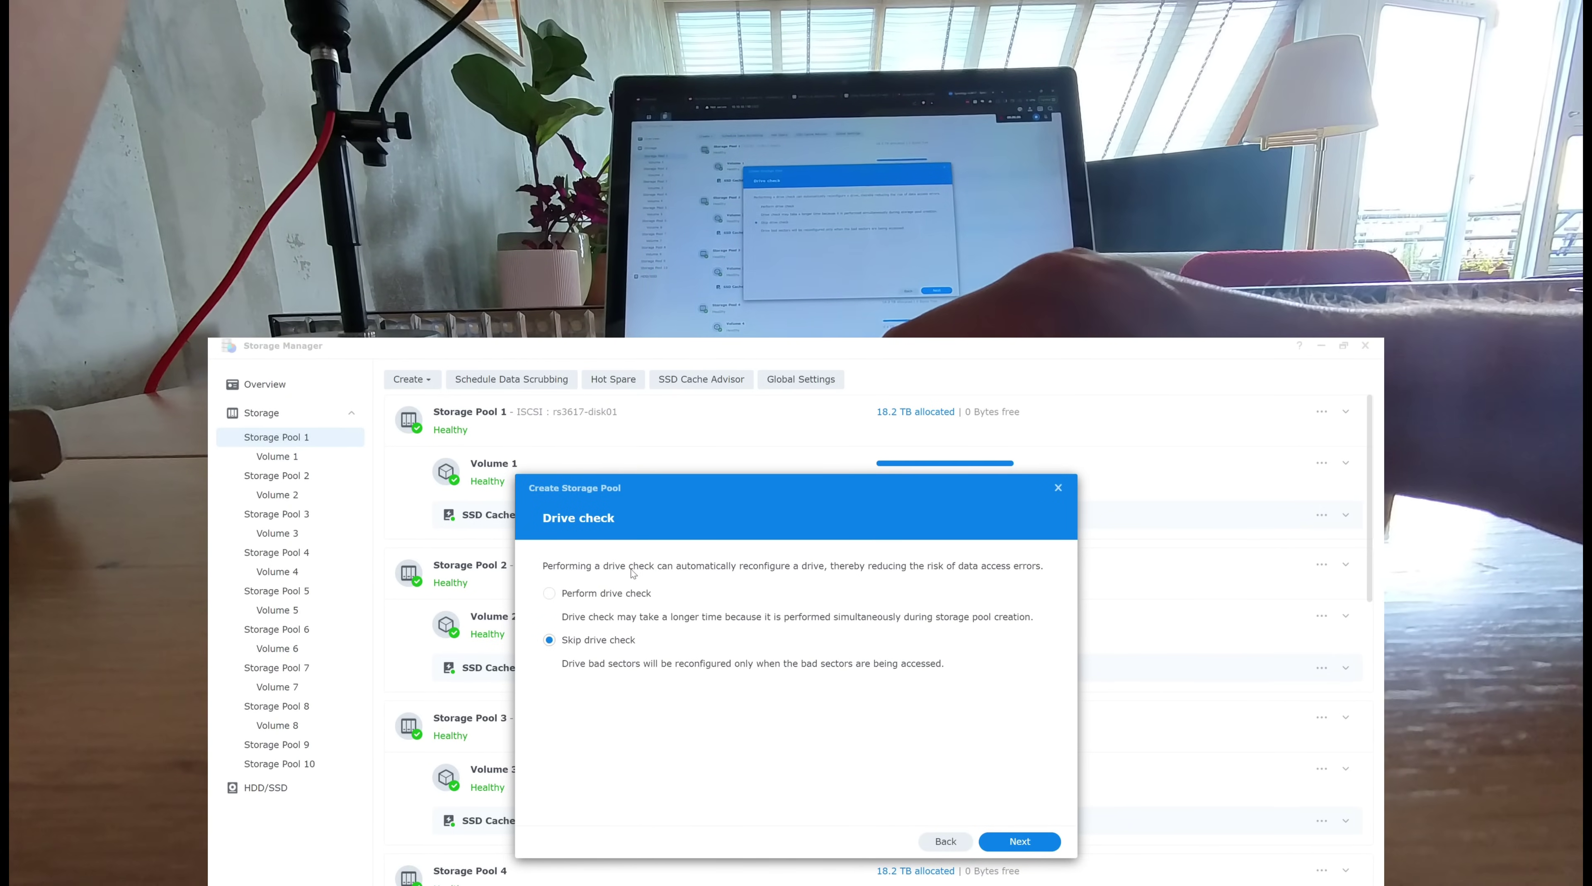
pyautogui.click(549, 593)
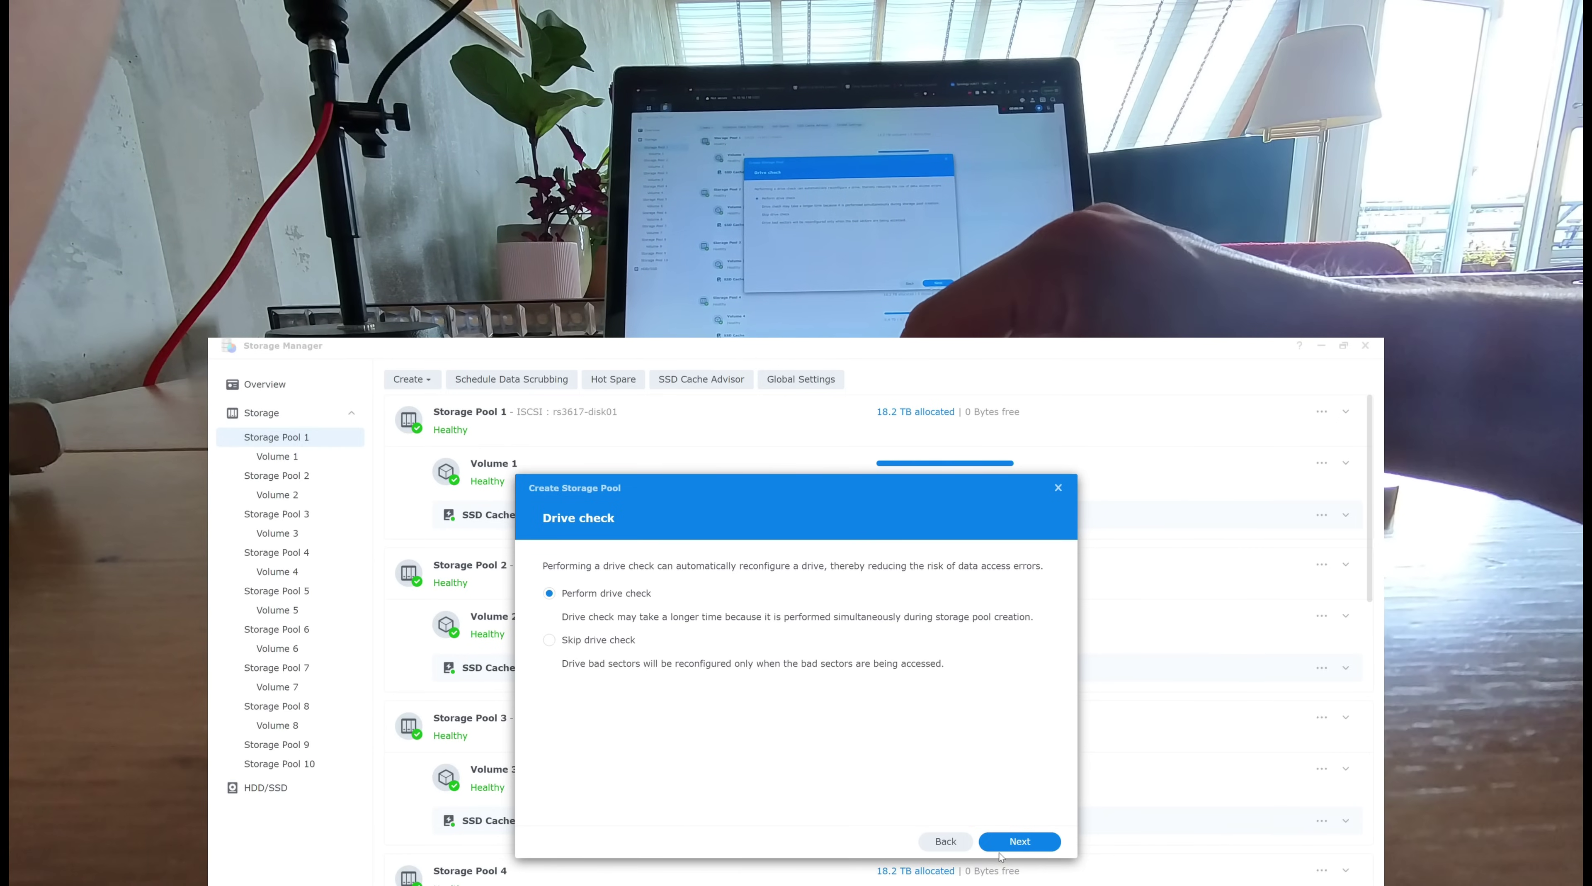
pyautogui.click(1019, 841)
pyautogui.click(1005, 844)
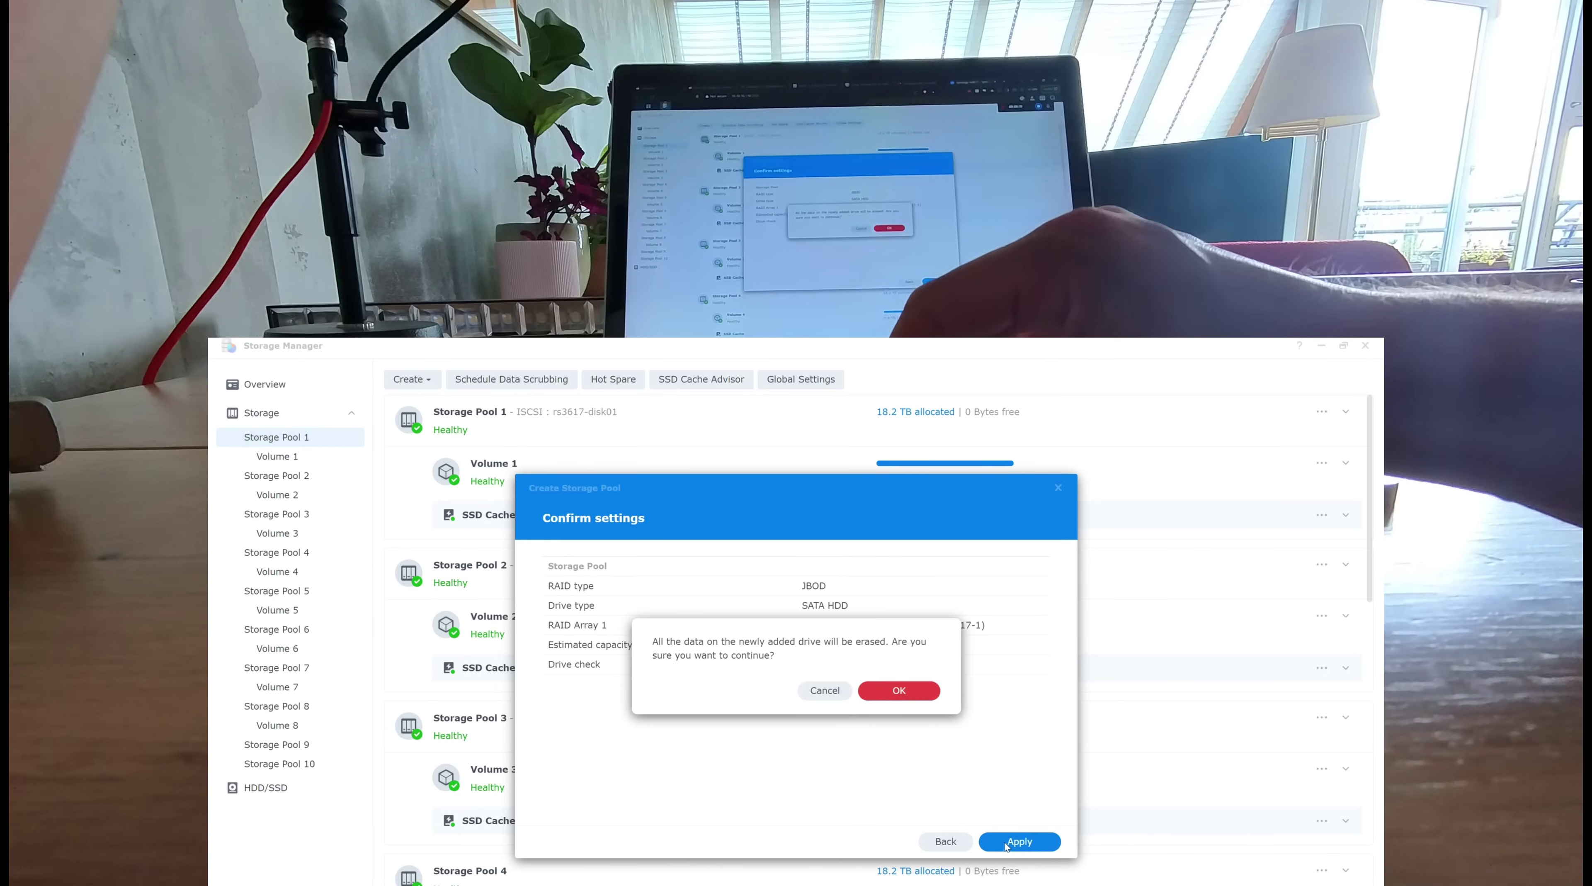
pyautogui.click(899, 690)
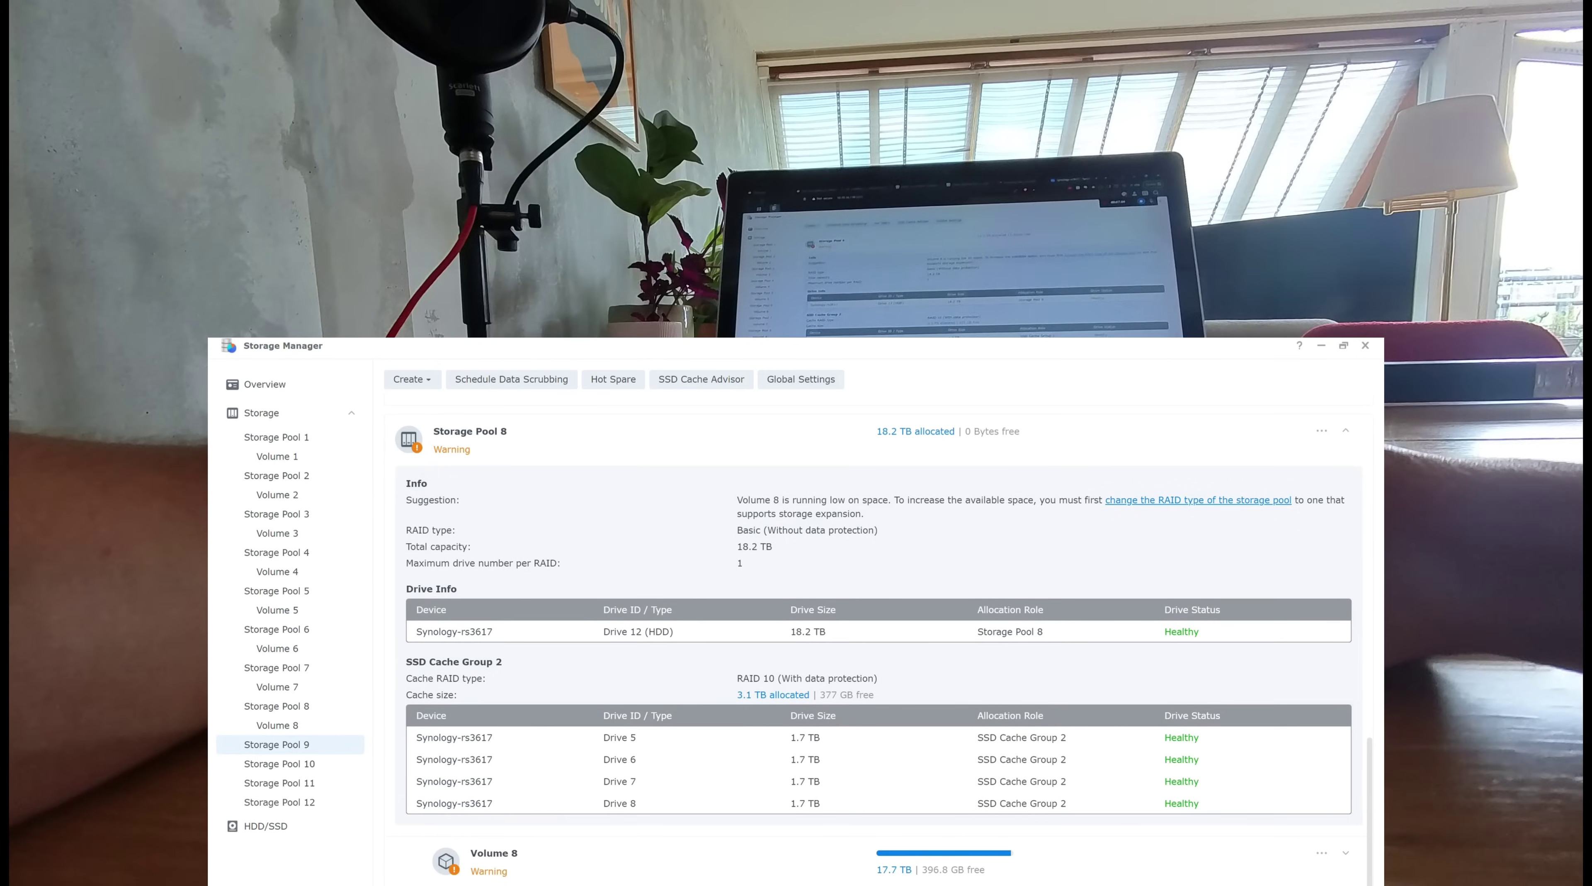
# Create a volume using the full 5568 GB of Storage Pool 9, described '2x 3TB RAID0'.
pyautogui.click(429, 380)
pyautogui.click(437, 424)
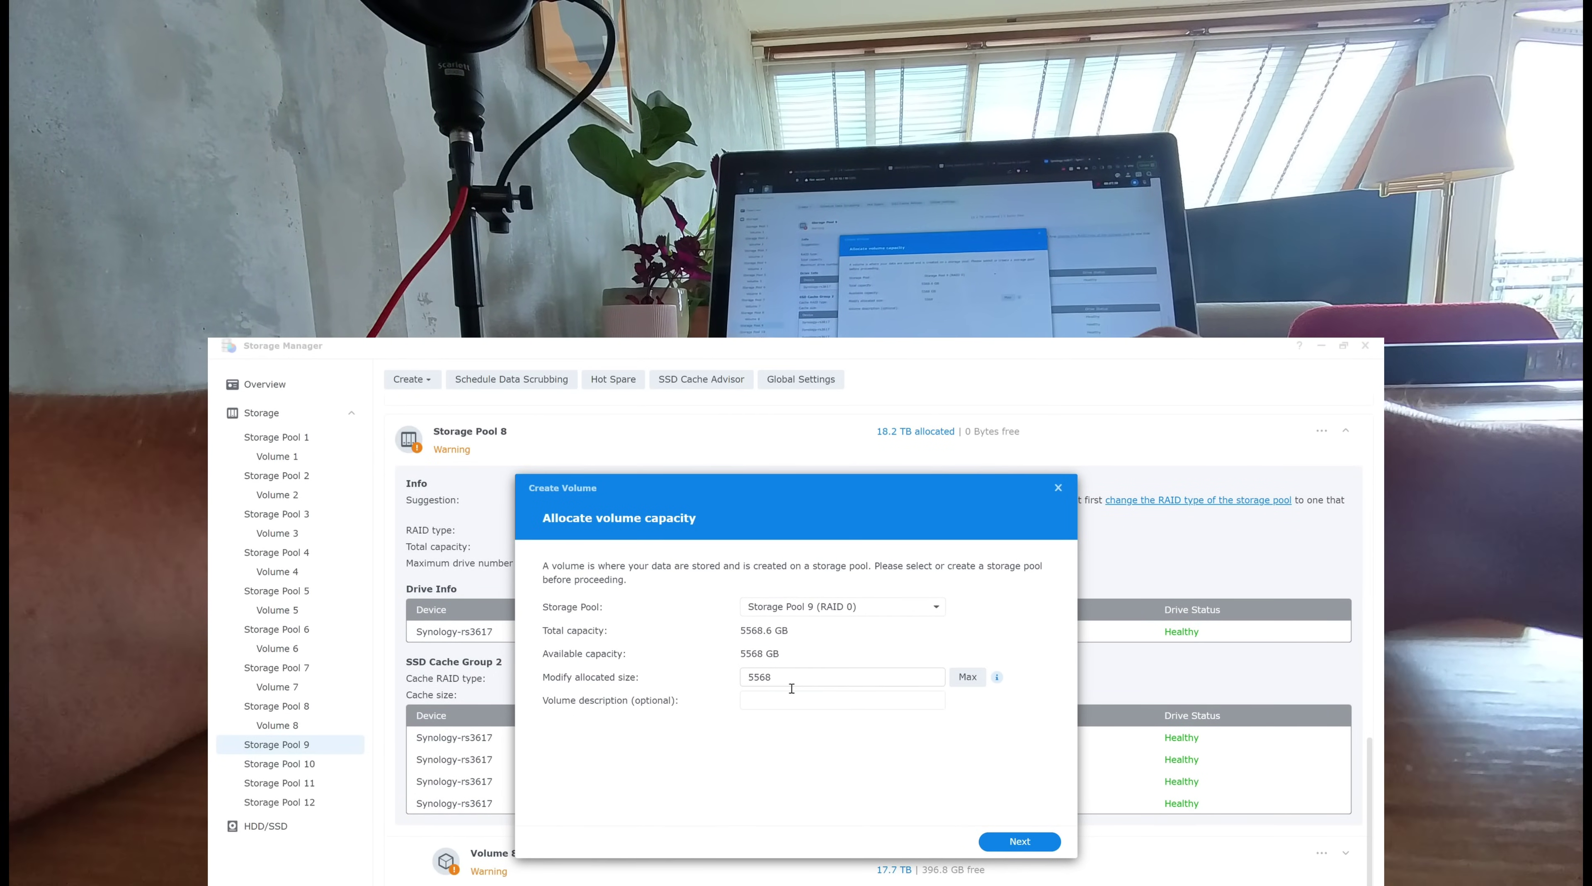
pyautogui.click(805, 707)
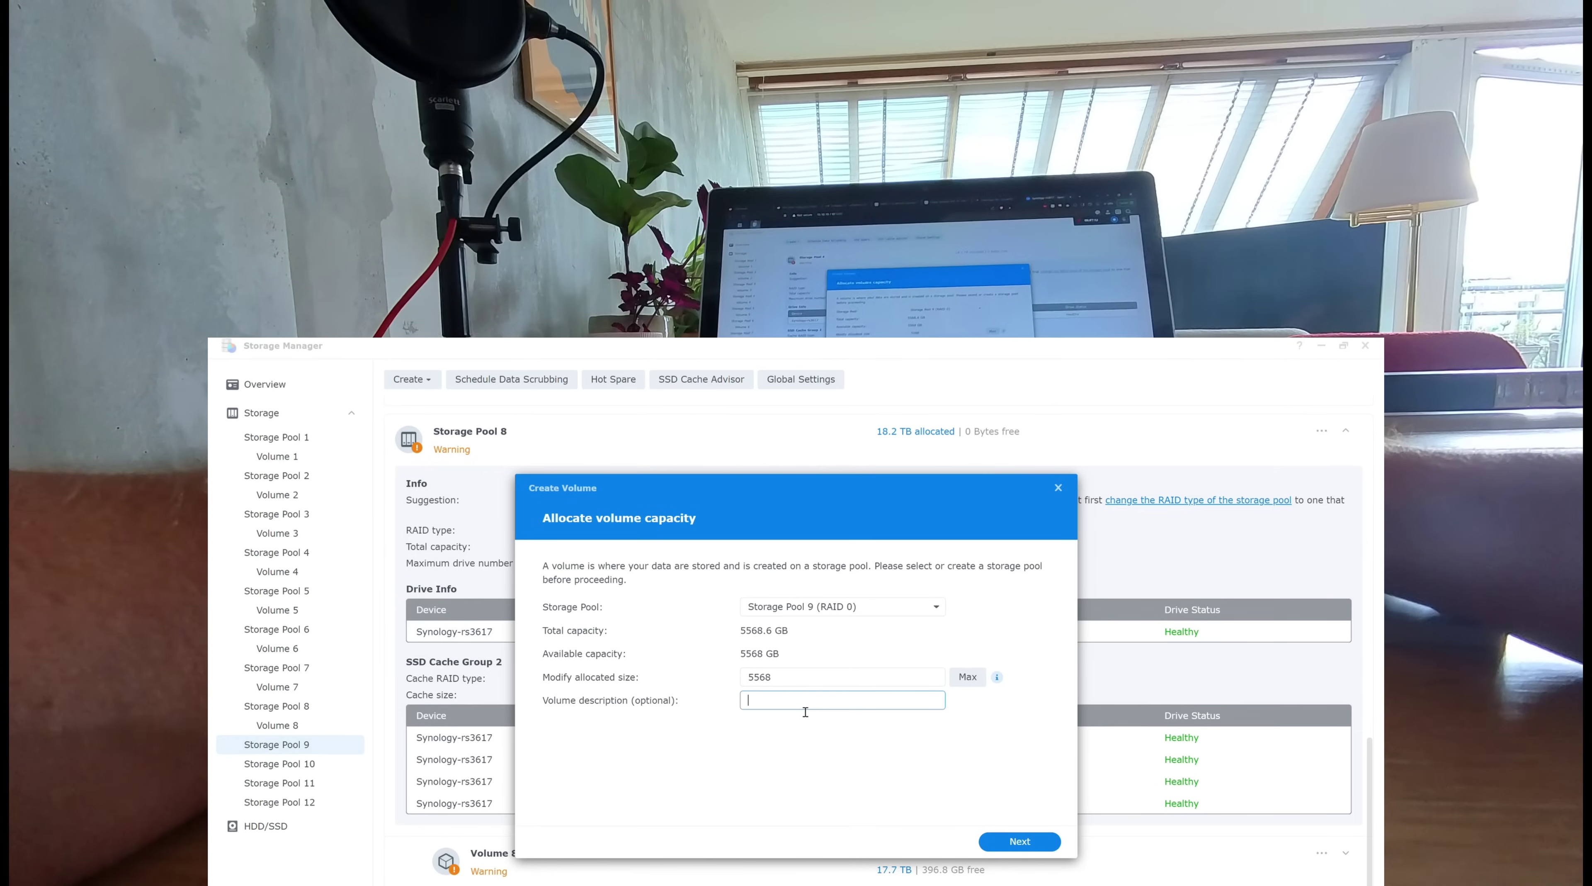
pyautogui.write('3')
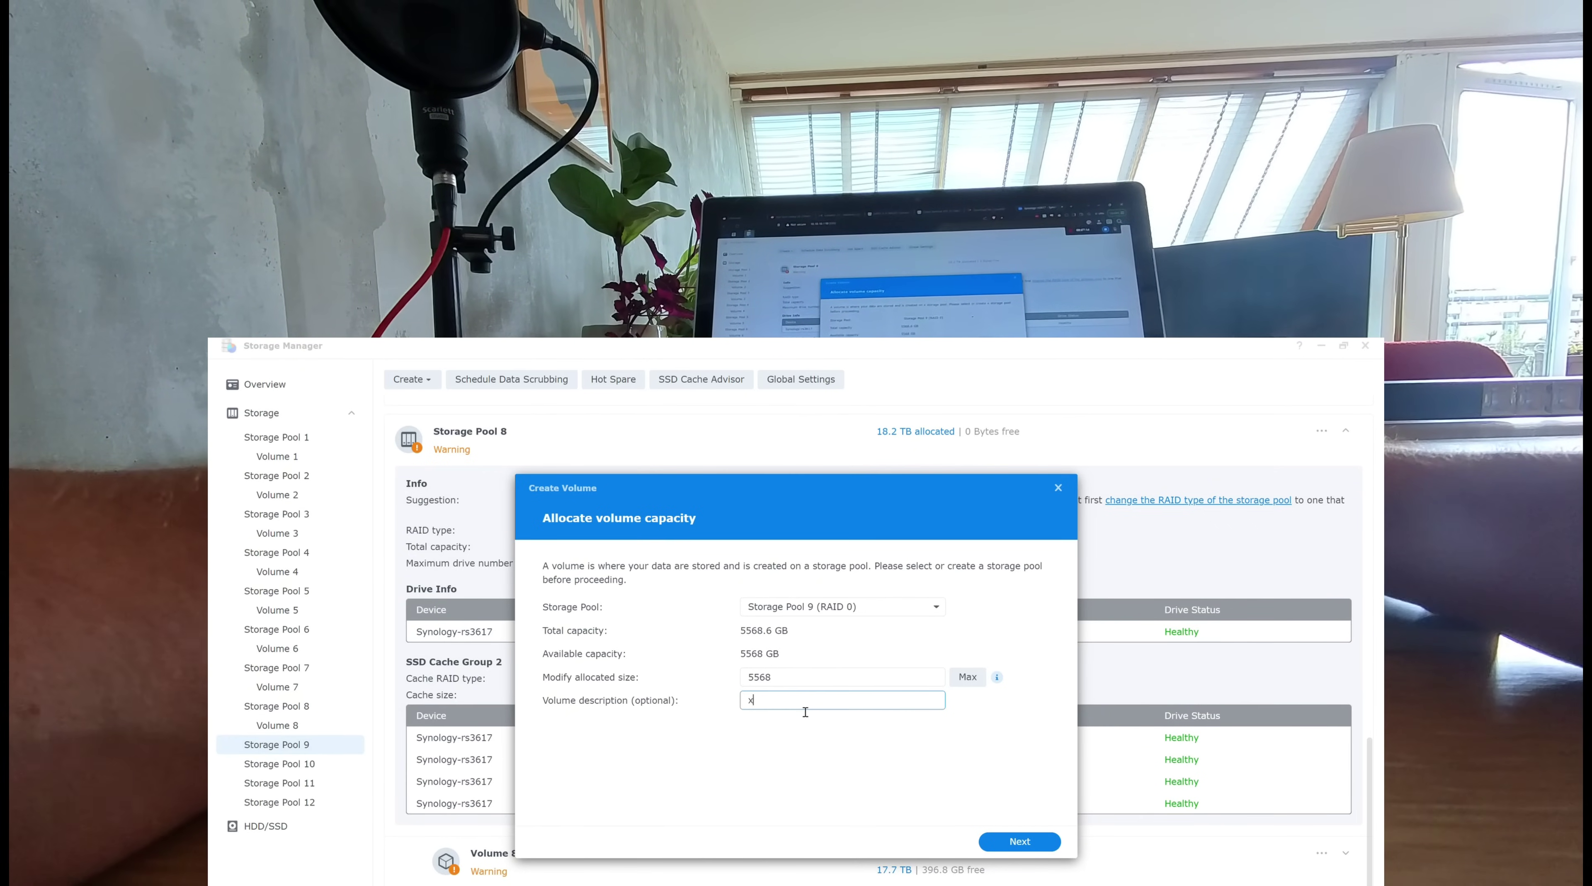
pyautogui.press('BackSpace')
pyautogui.write('2x')
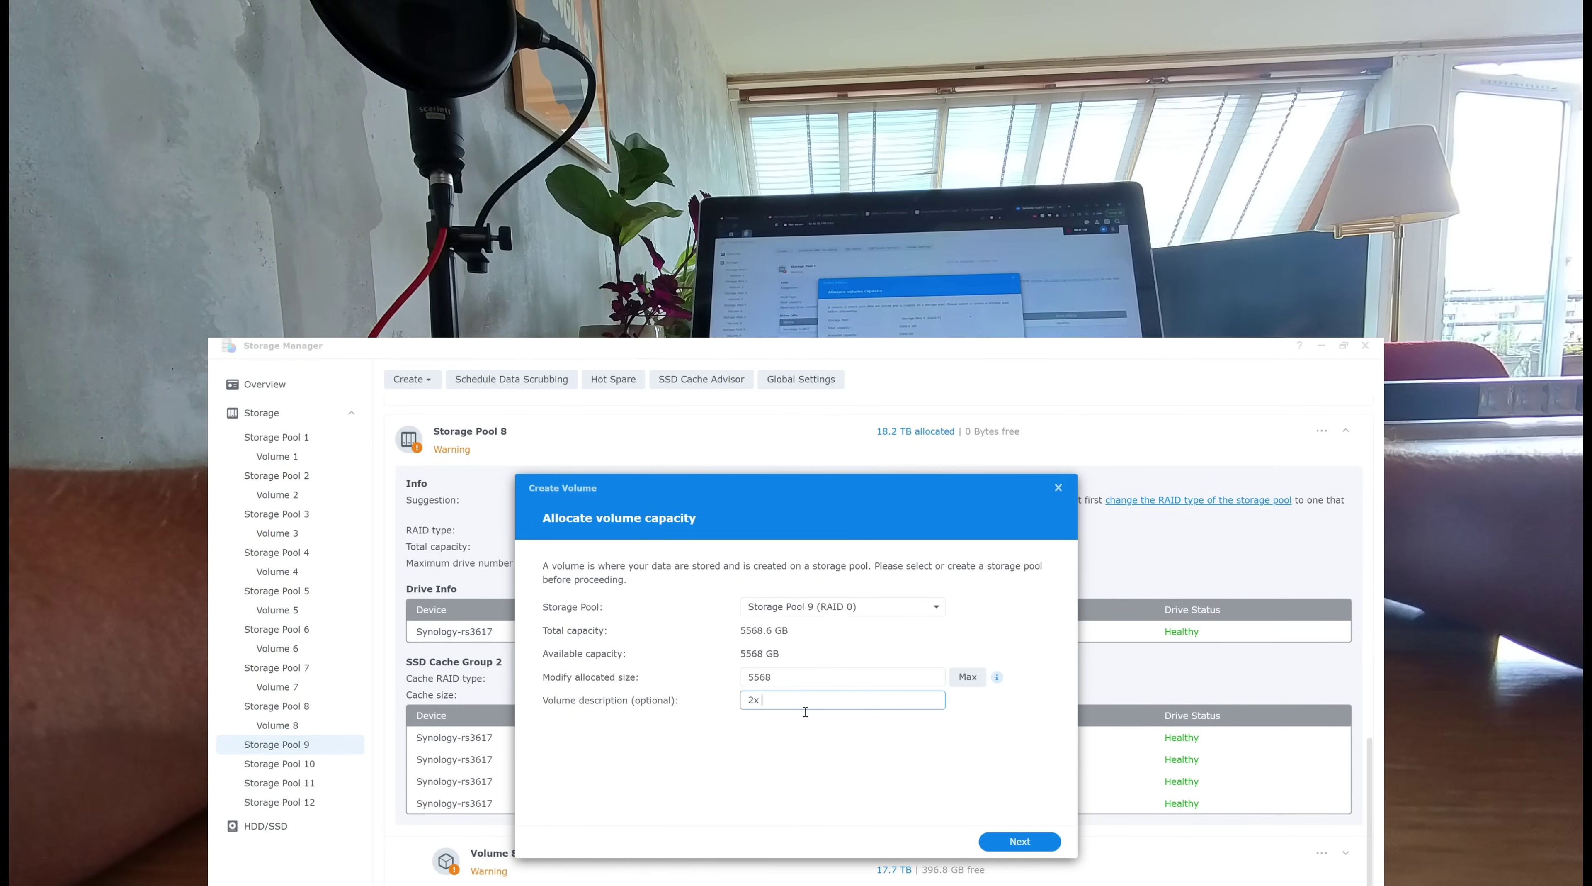
pyautogui.write(' 3TB R')
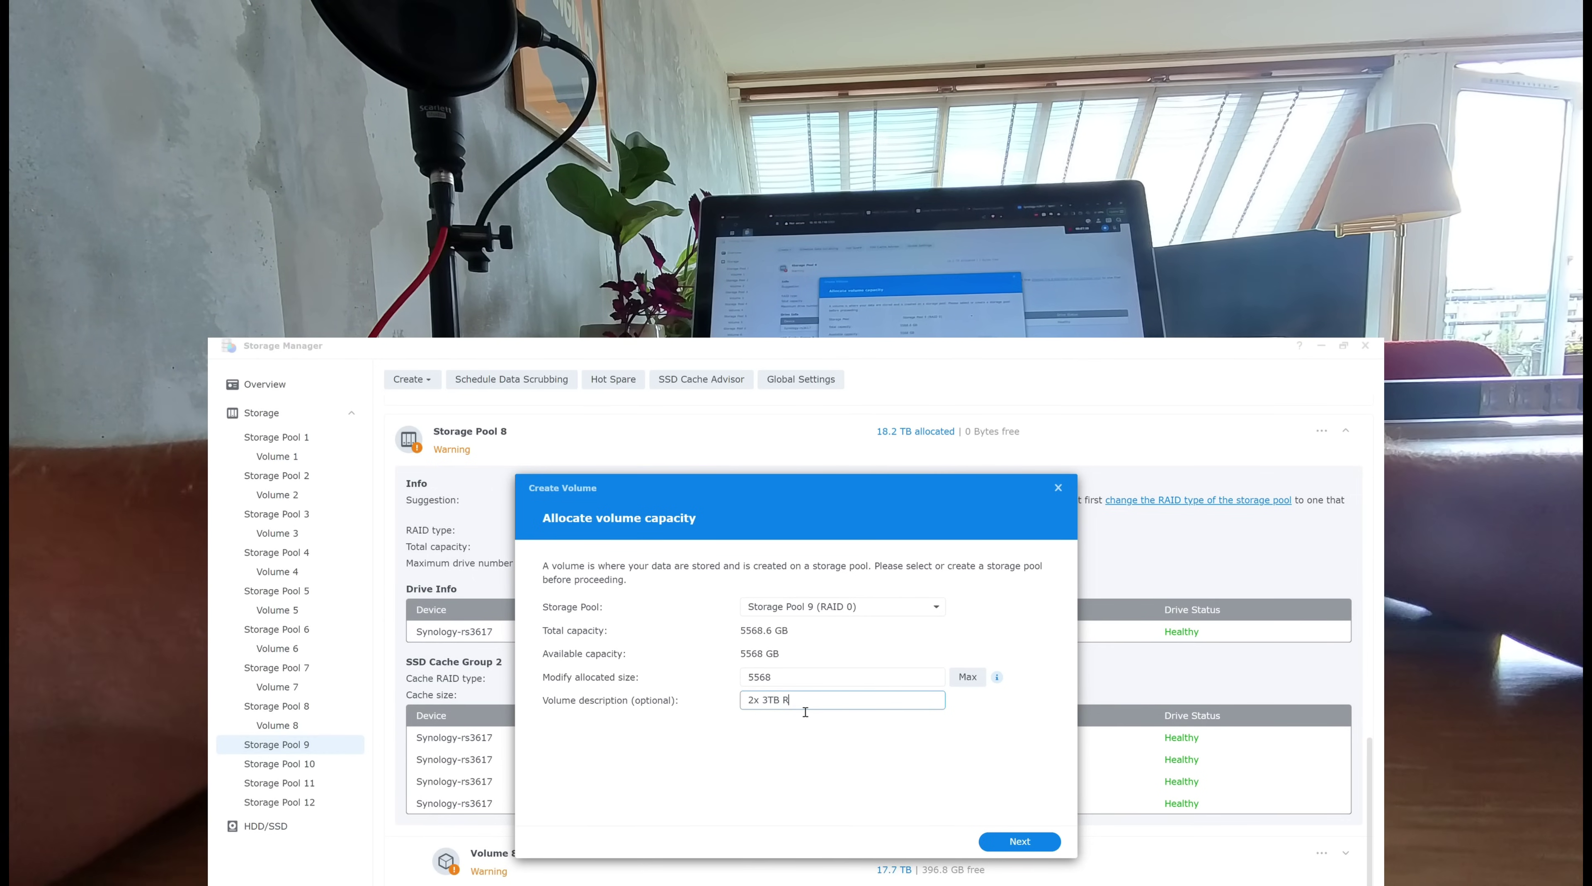
pyautogui.write('AID0')
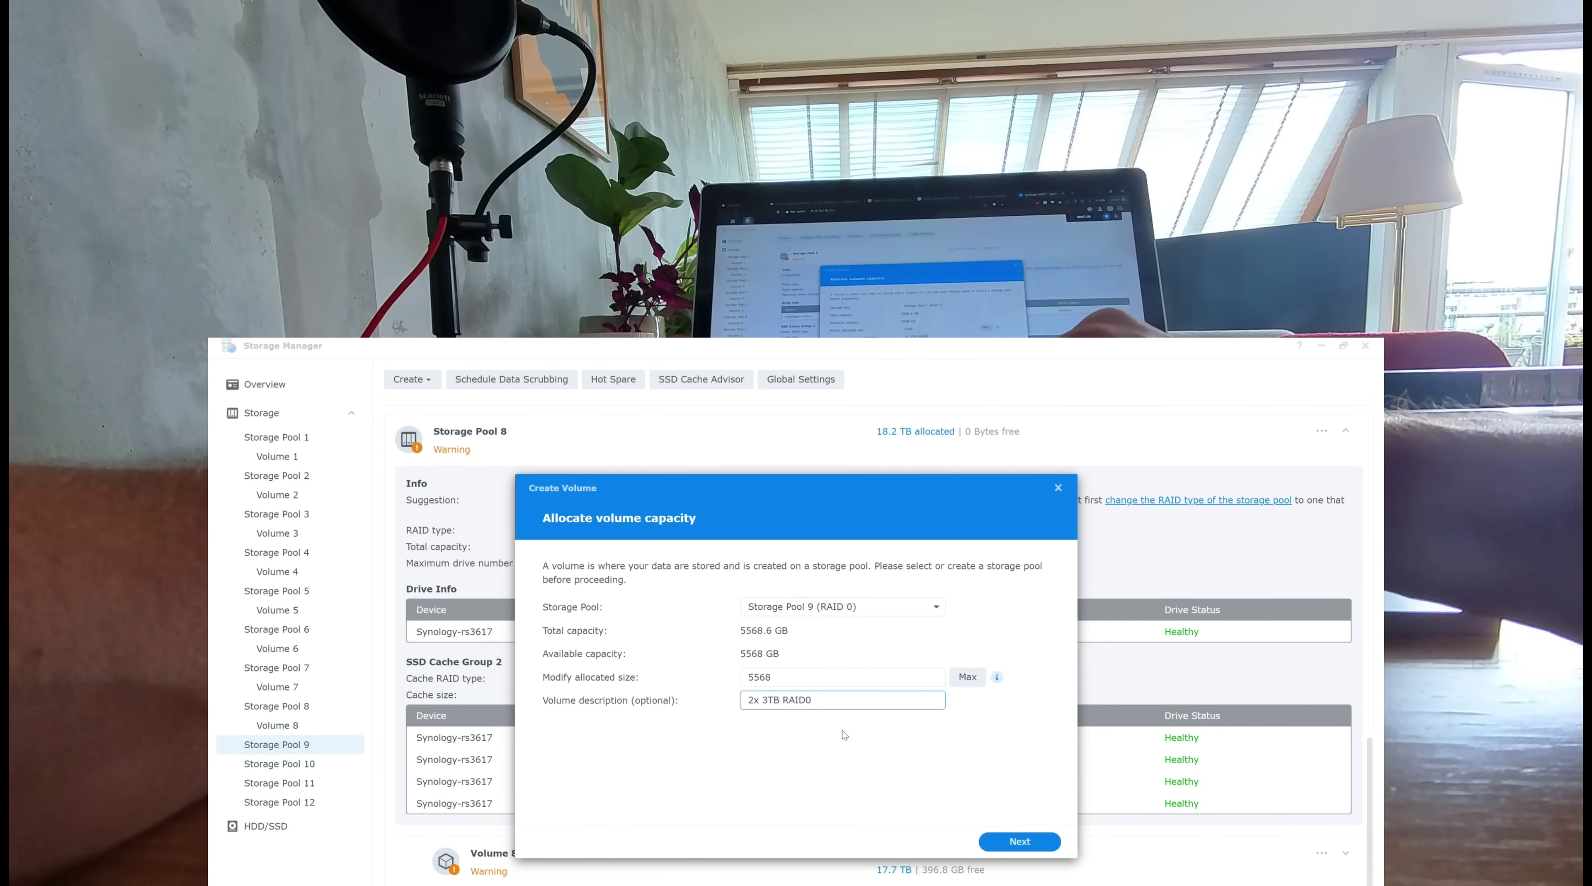
pyautogui.click(996, 844)
pyautogui.click(996, 844)
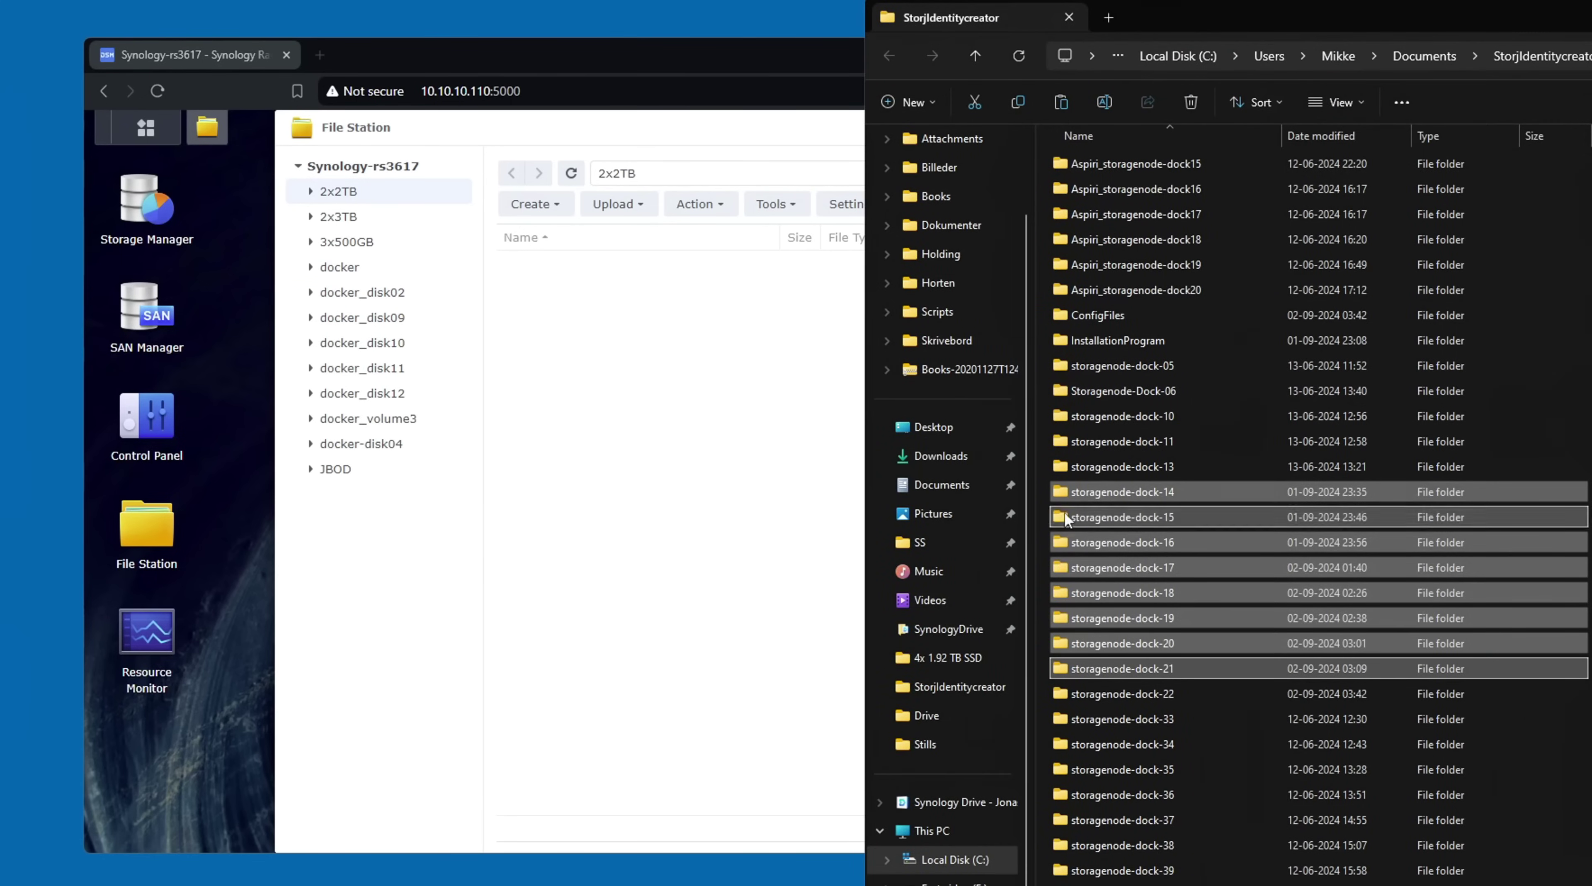
# Upload storagenode-dock-14 through -16 into the 2x3TB shared folder.
pyautogui.keyDown('shift'); pyautogui.click(1169, 543); pyautogui.keyUp('shift')
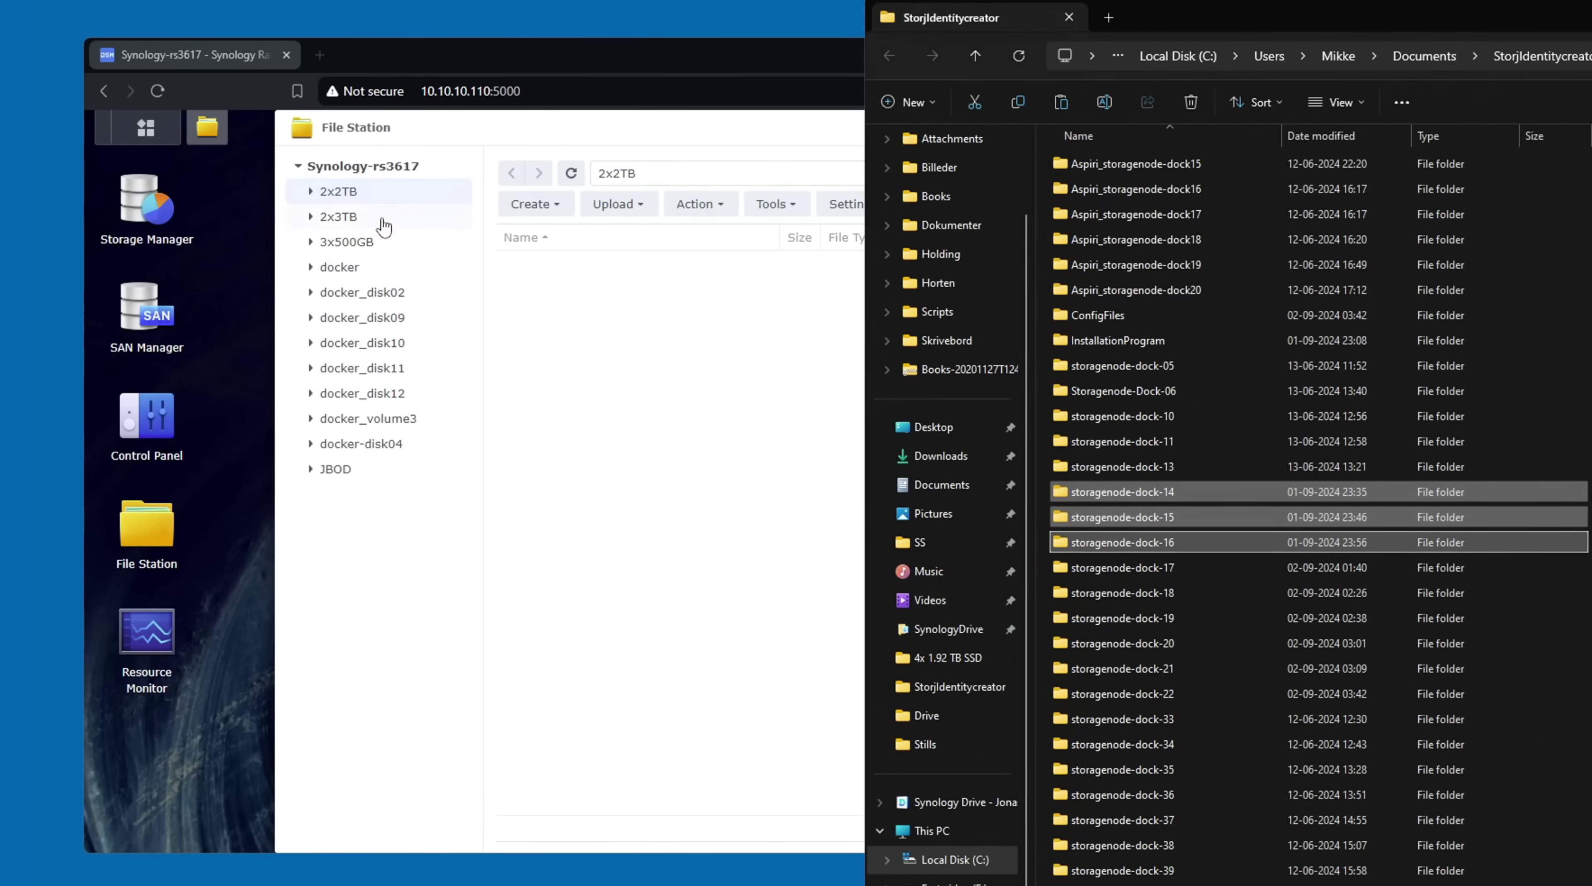
pyautogui.moveTo(1173, 497); pyautogui.dragTo(403, 239)
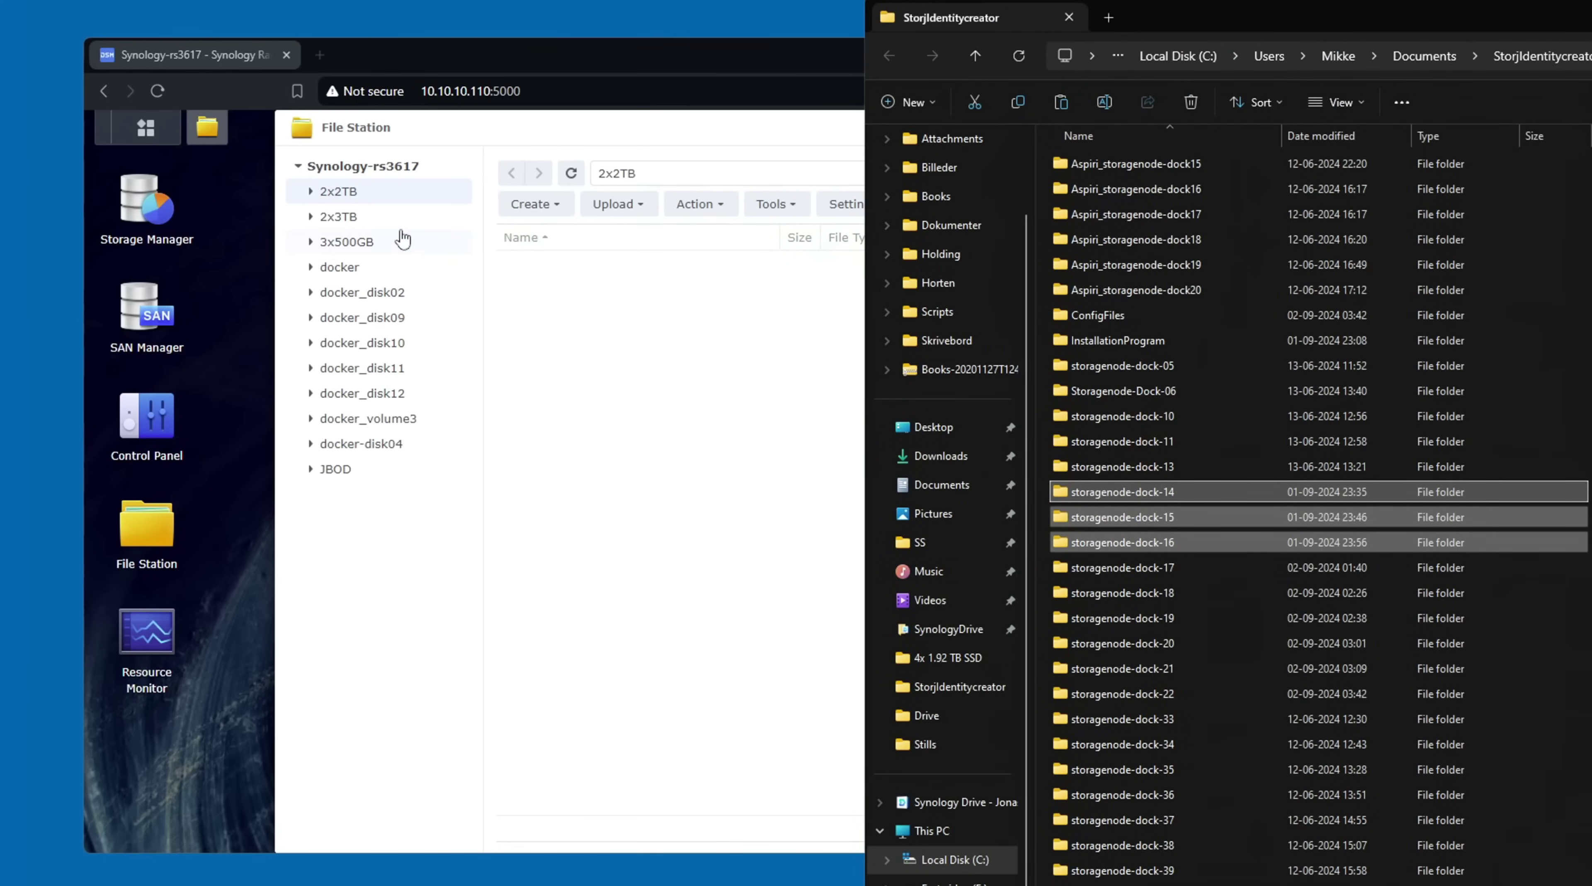
pyautogui.click(389, 225)
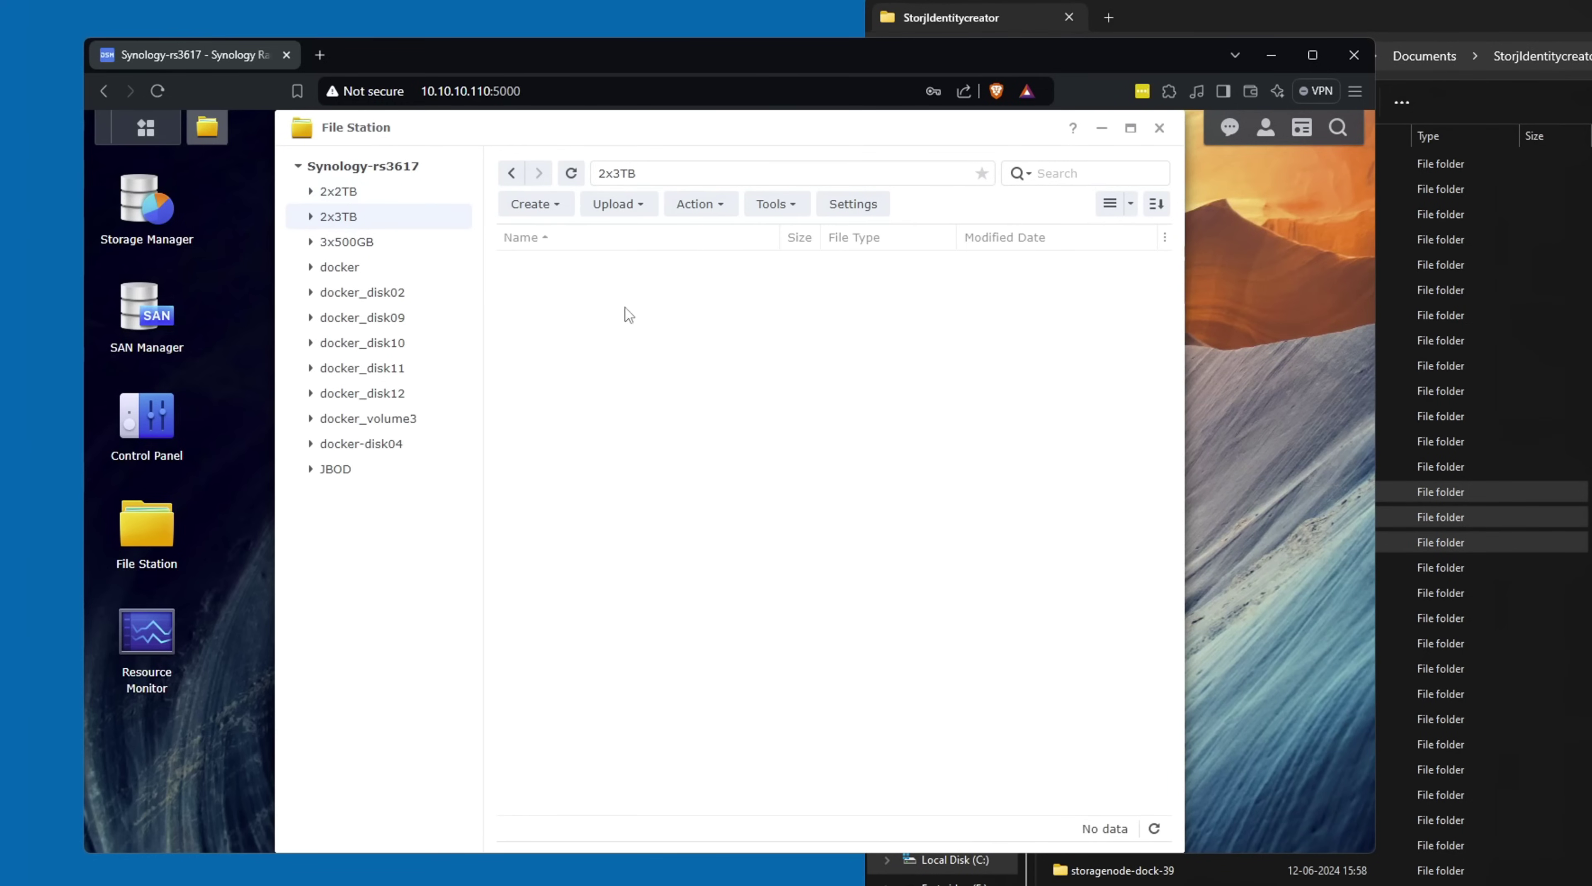
pyautogui.hotkey('alt', 'Tab')
pyautogui.moveTo(1162, 550); pyautogui.dragTo(675, 403)
pyautogui.click(874, 551)
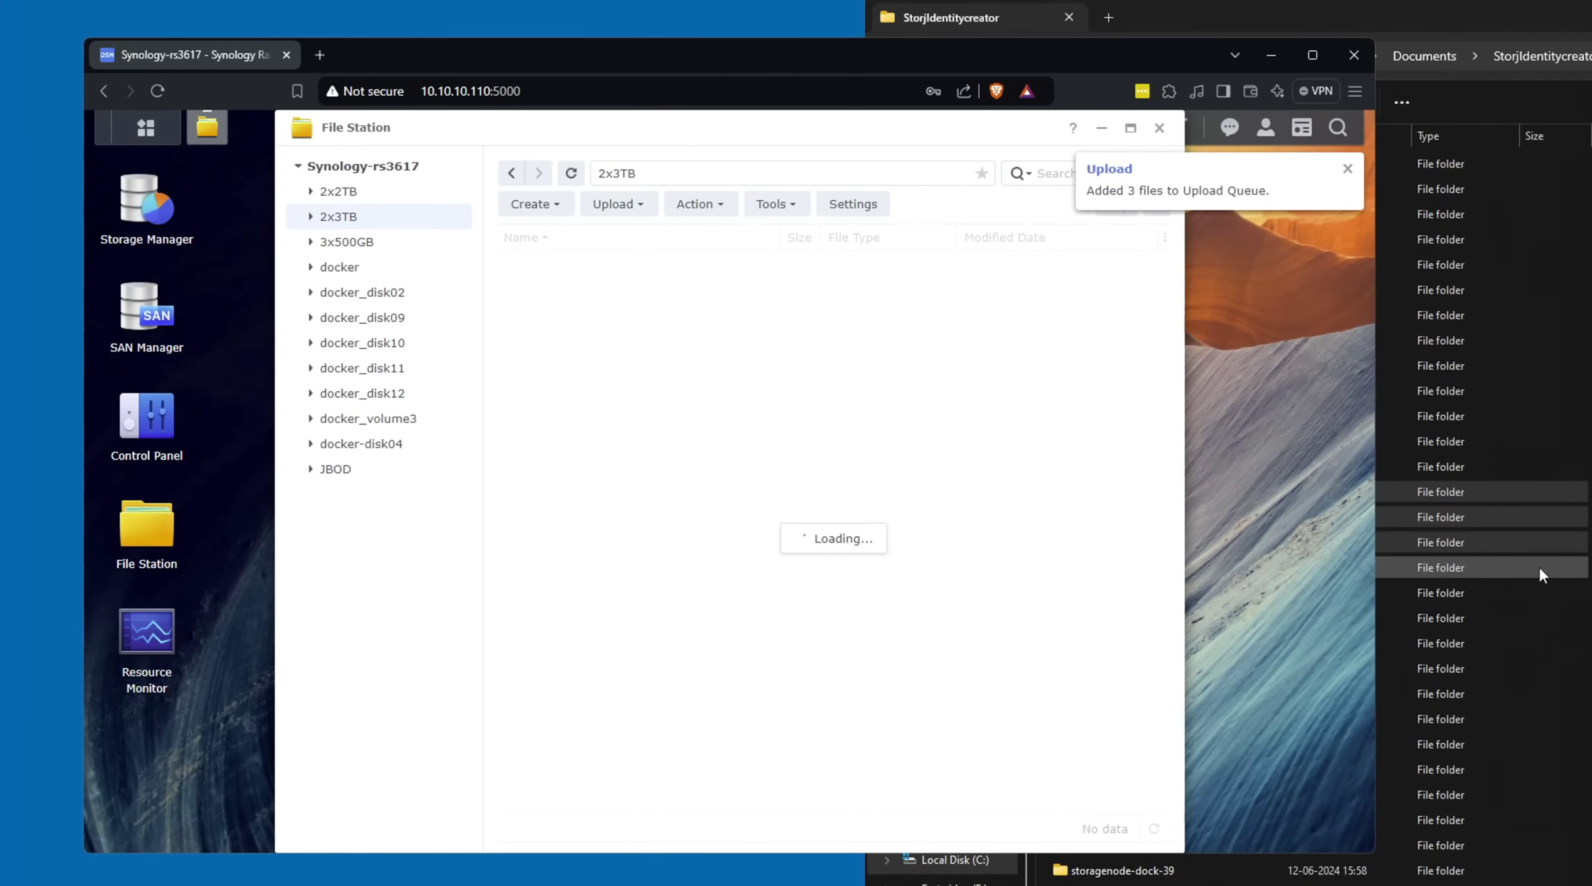
pyautogui.click(1538, 569)
# Upload two node folders into 2x2TB and storagenode-dock-19 and -20 into 3x500GB.
pyautogui.click(347, 192)
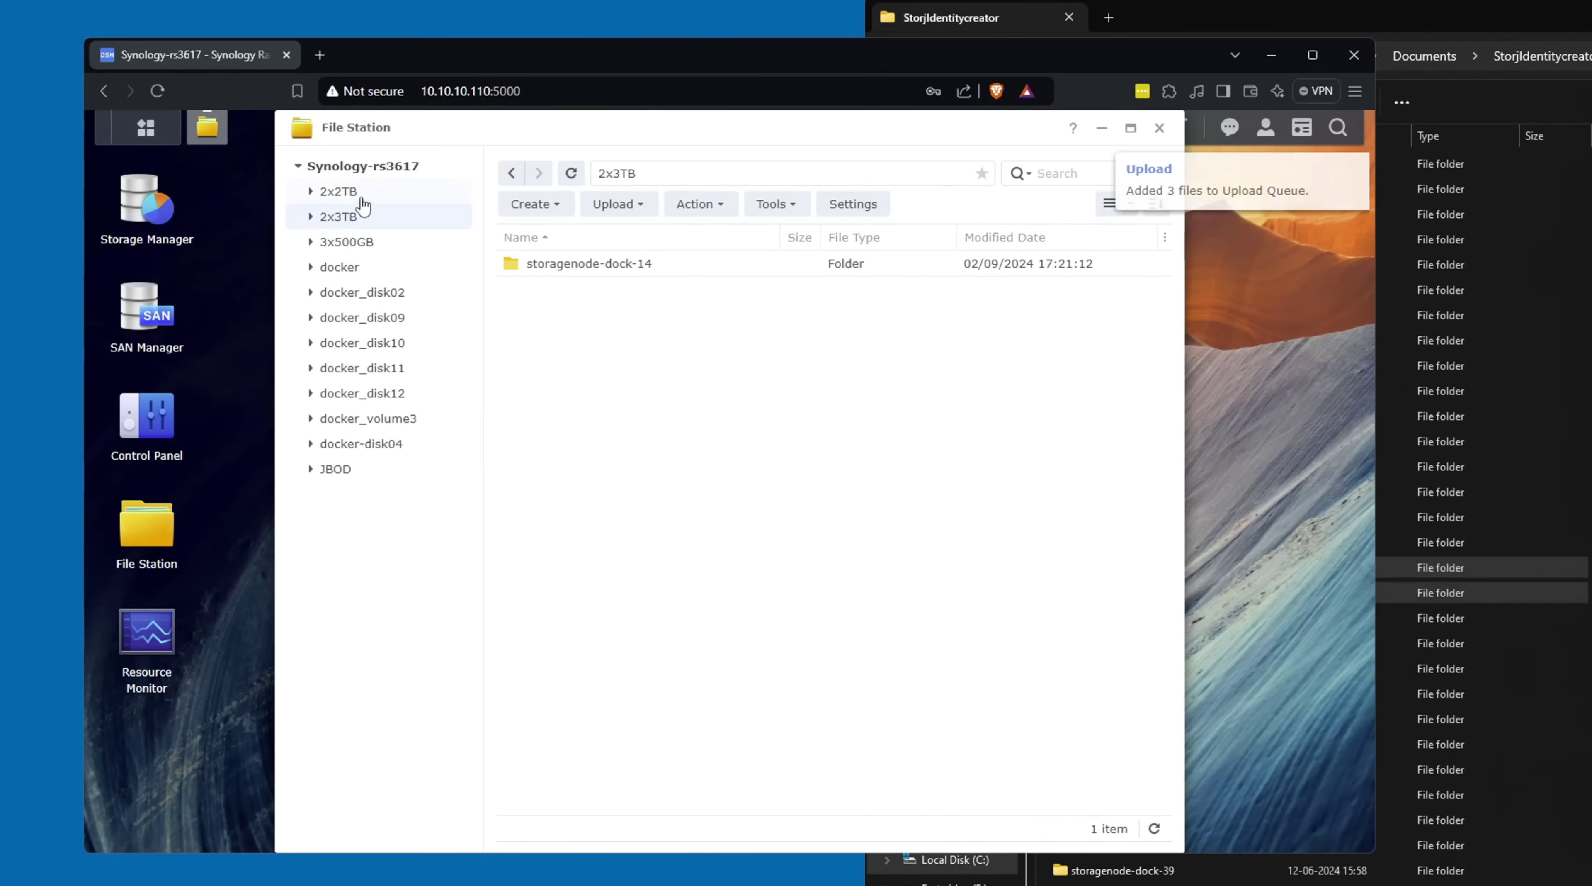
pyautogui.moveTo(1492, 594); pyautogui.dragTo(583, 351)
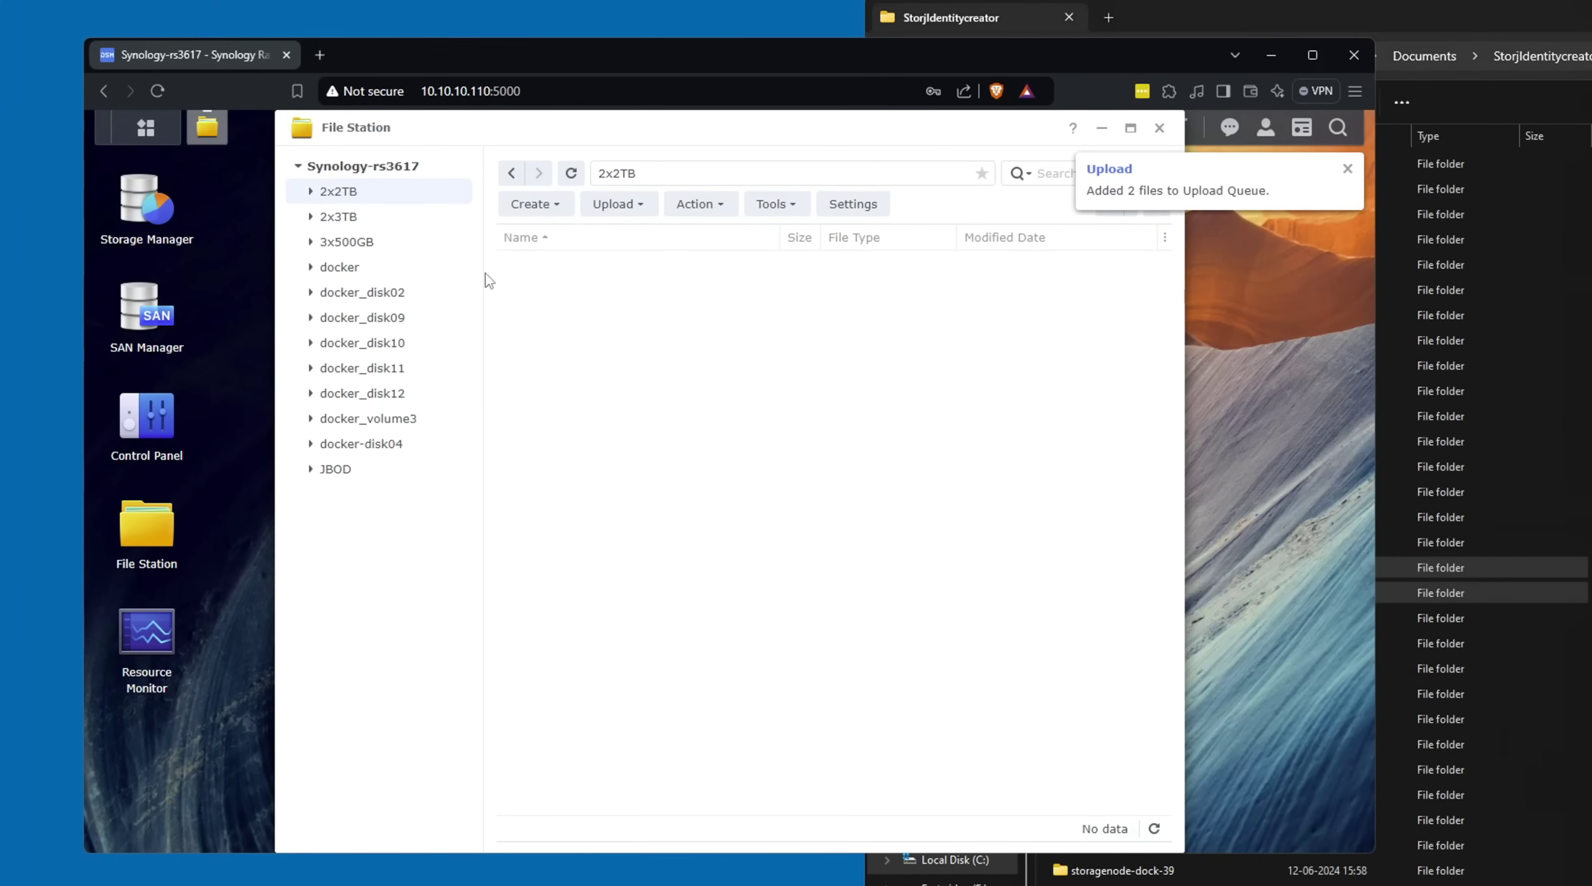
pyautogui.click(347, 241)
pyautogui.click(1243, 618)
pyautogui.keyDown('shift'); pyautogui.click(1182, 645); pyautogui.keyUp('shift')
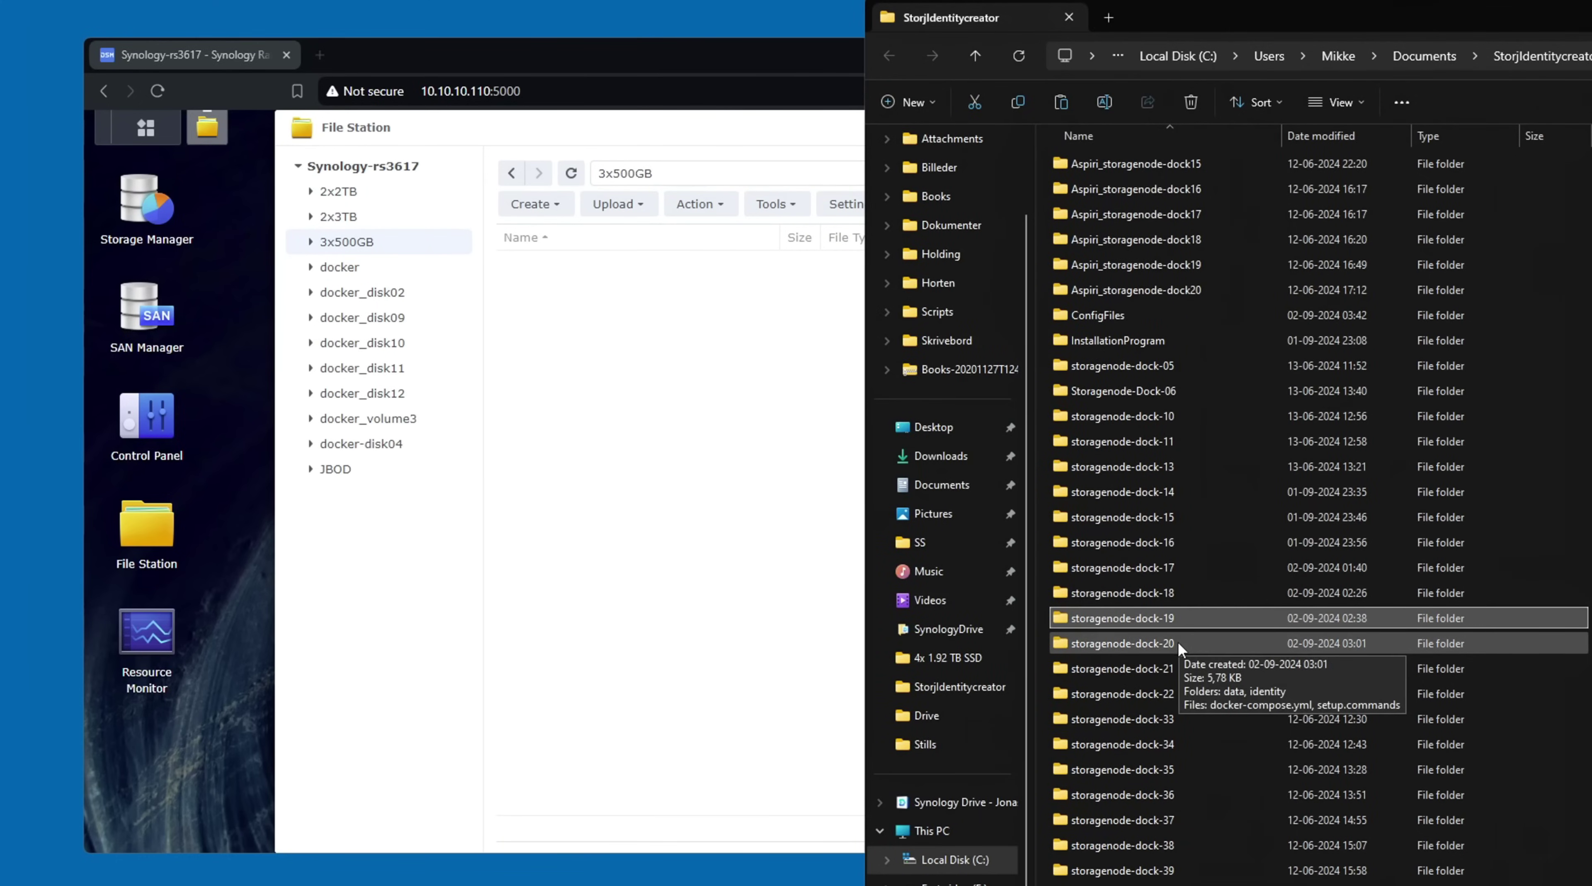
pyautogui.moveTo(1203, 614); pyautogui.dragTo(660, 419)
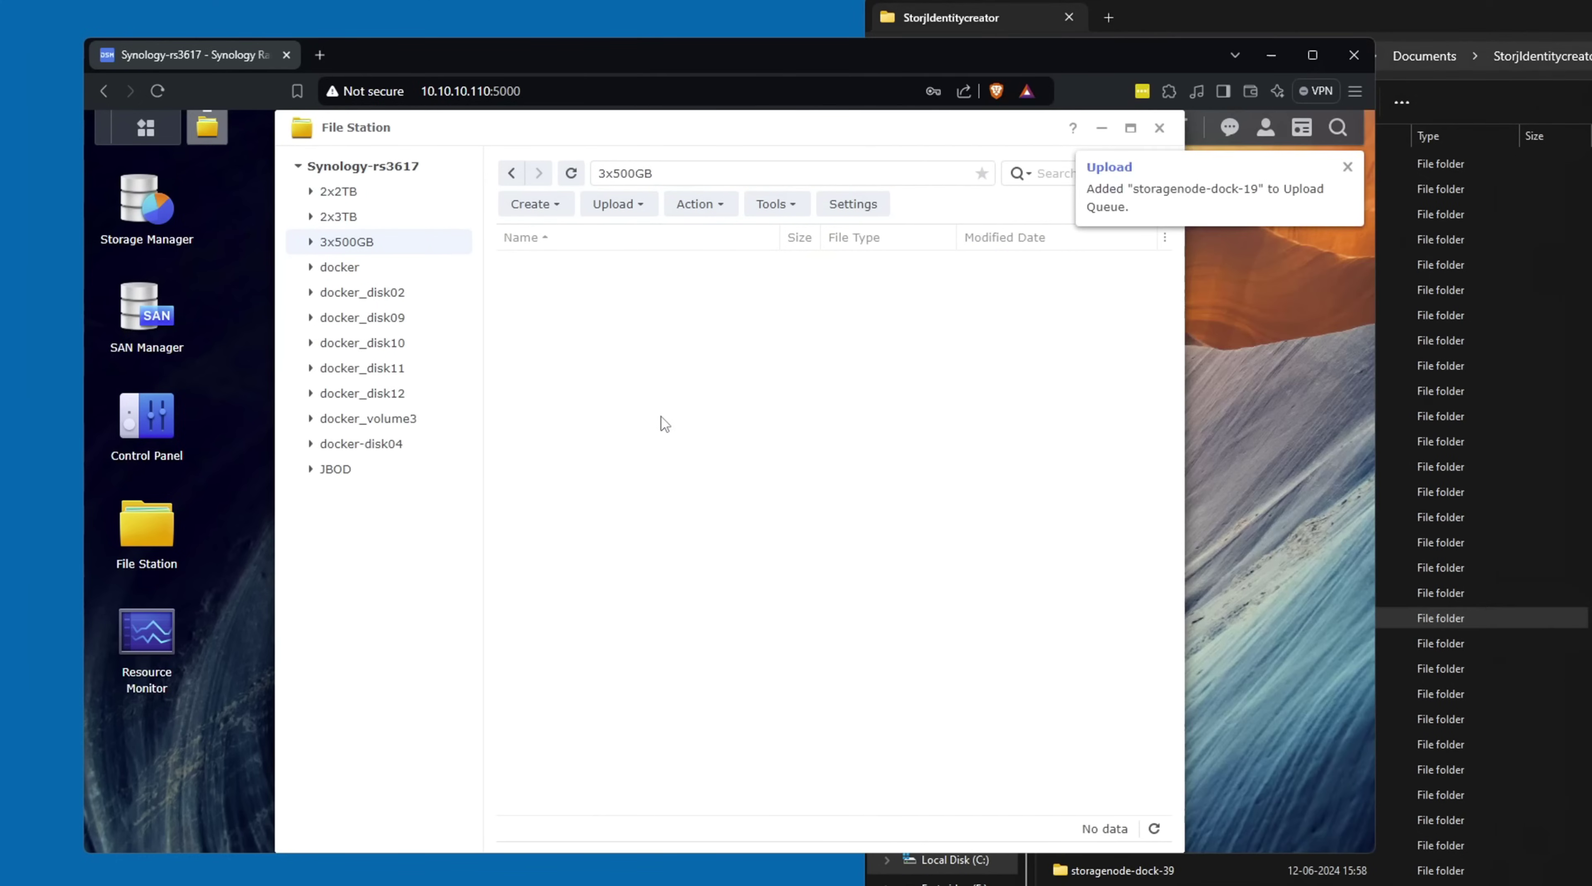
# Copy a node folder to JBOD and upload storagenode-dock-21 and -22 into 2x3TB.
pyautogui.click(394, 477)
pyautogui.moveTo(1324, 645); pyautogui.dragTo(701, 415)
pyautogui.click(1350, 668)
pyautogui.keyDown('shift'); pyautogui.click(1351, 701); pyautogui.keyUp('shift')
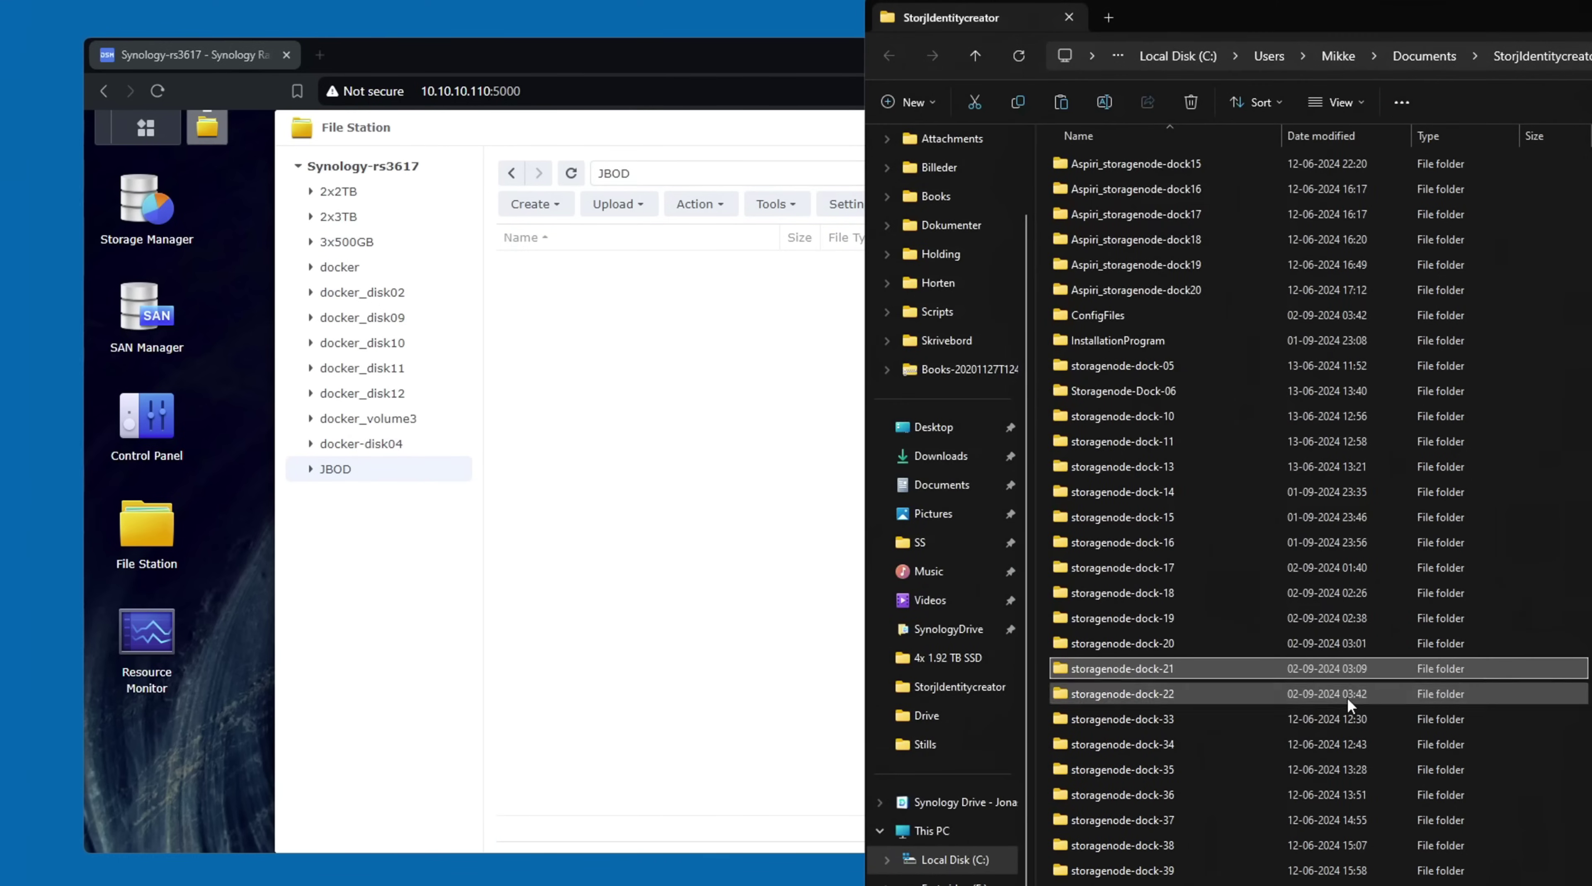
pyautogui.moveTo(1351, 704); pyautogui.dragTo(337, 213)
pyautogui.click(338, 216)
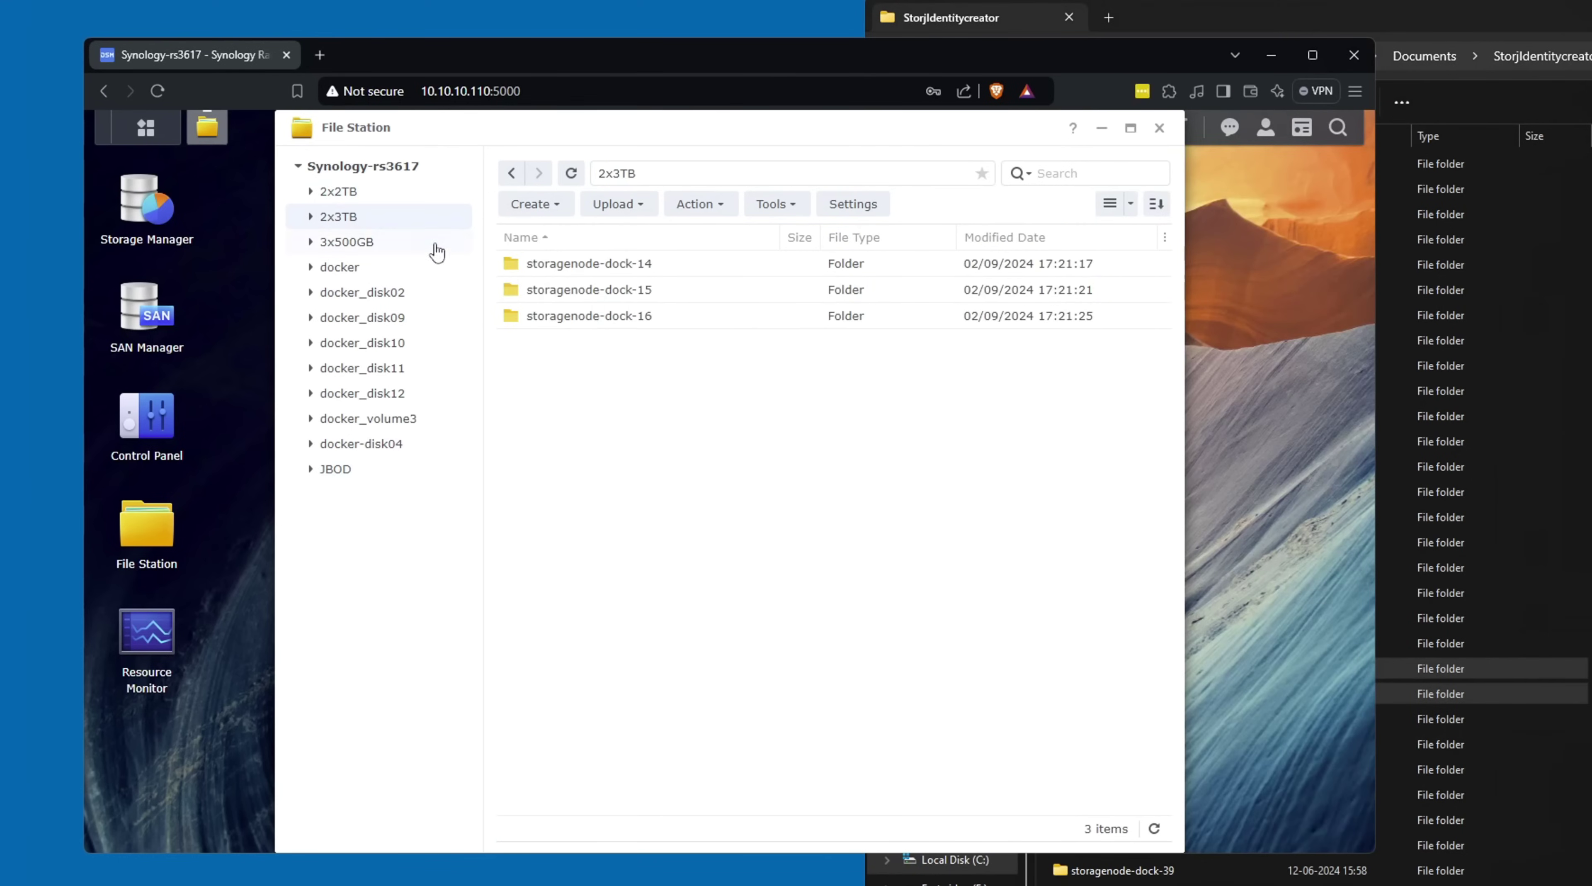
pyautogui.moveTo(1426, 670); pyautogui.dragTo(800, 490)
pyautogui.click(1347, 168)
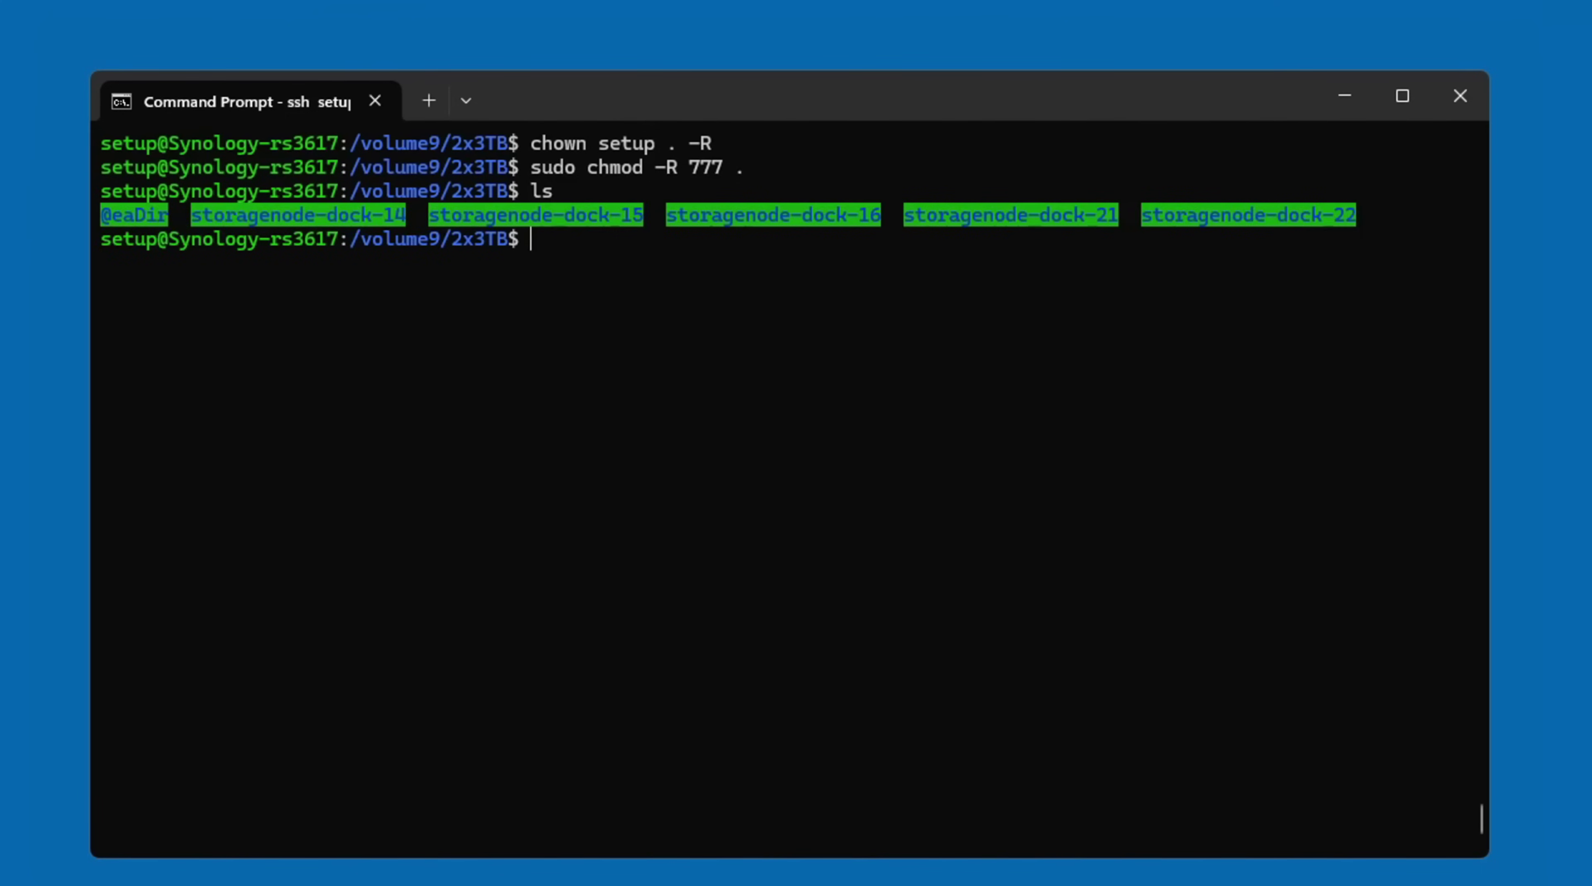
# Enter the storagenode-dock-14 folder and list its contents.
pyautogui.press('Tab')
pyautogui.write('14')
pyautogui.press('Tab')
pyautogui.press('Return')
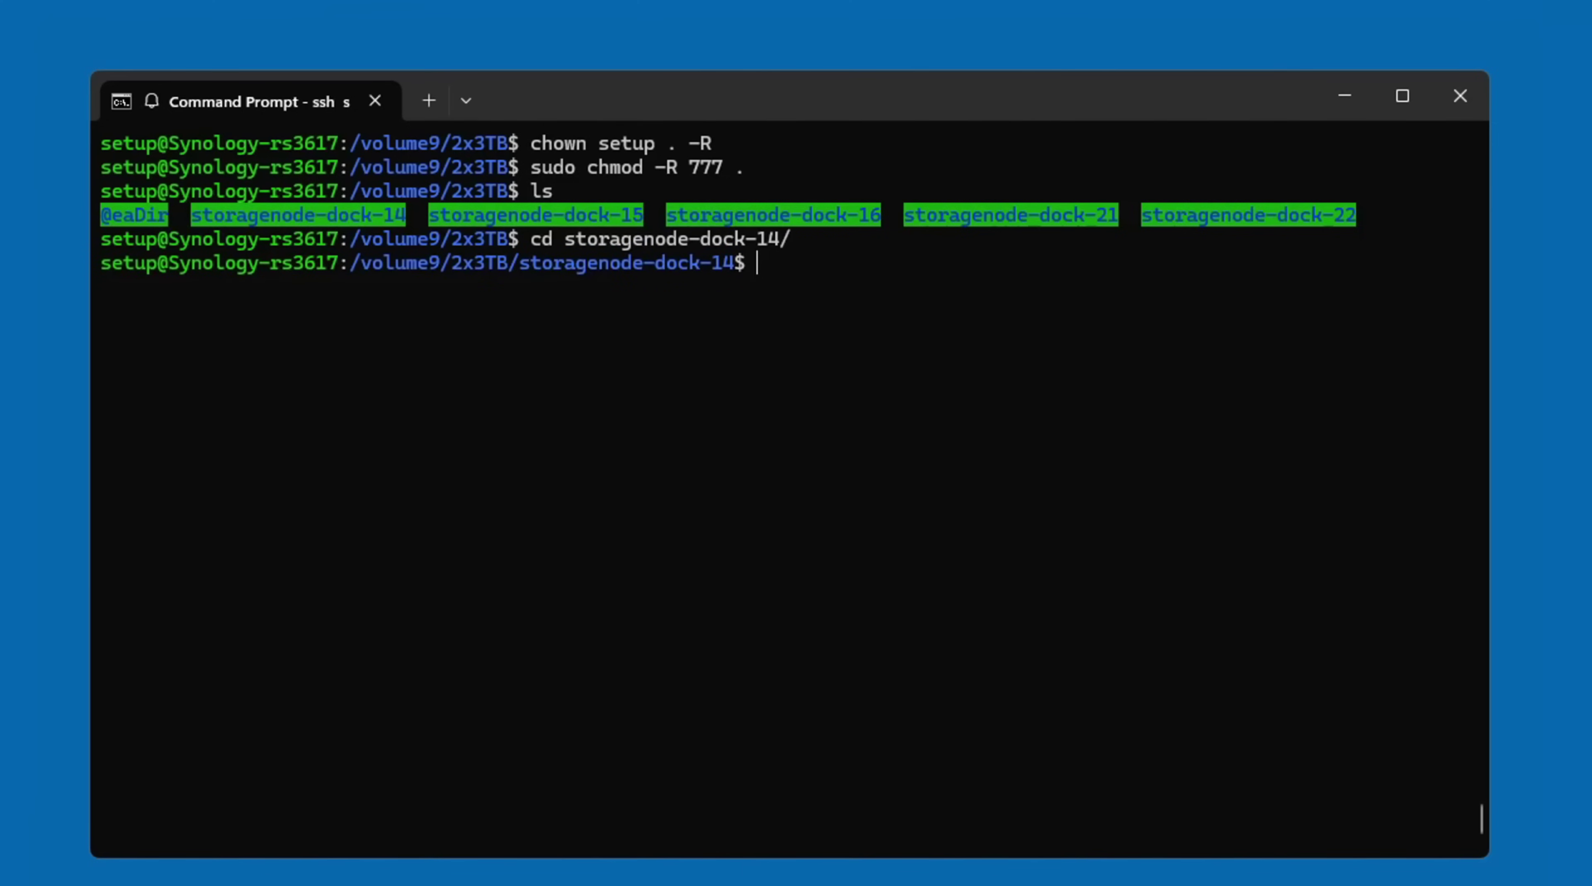
pyautogui.write('ls')
pyautogui.press('Return')
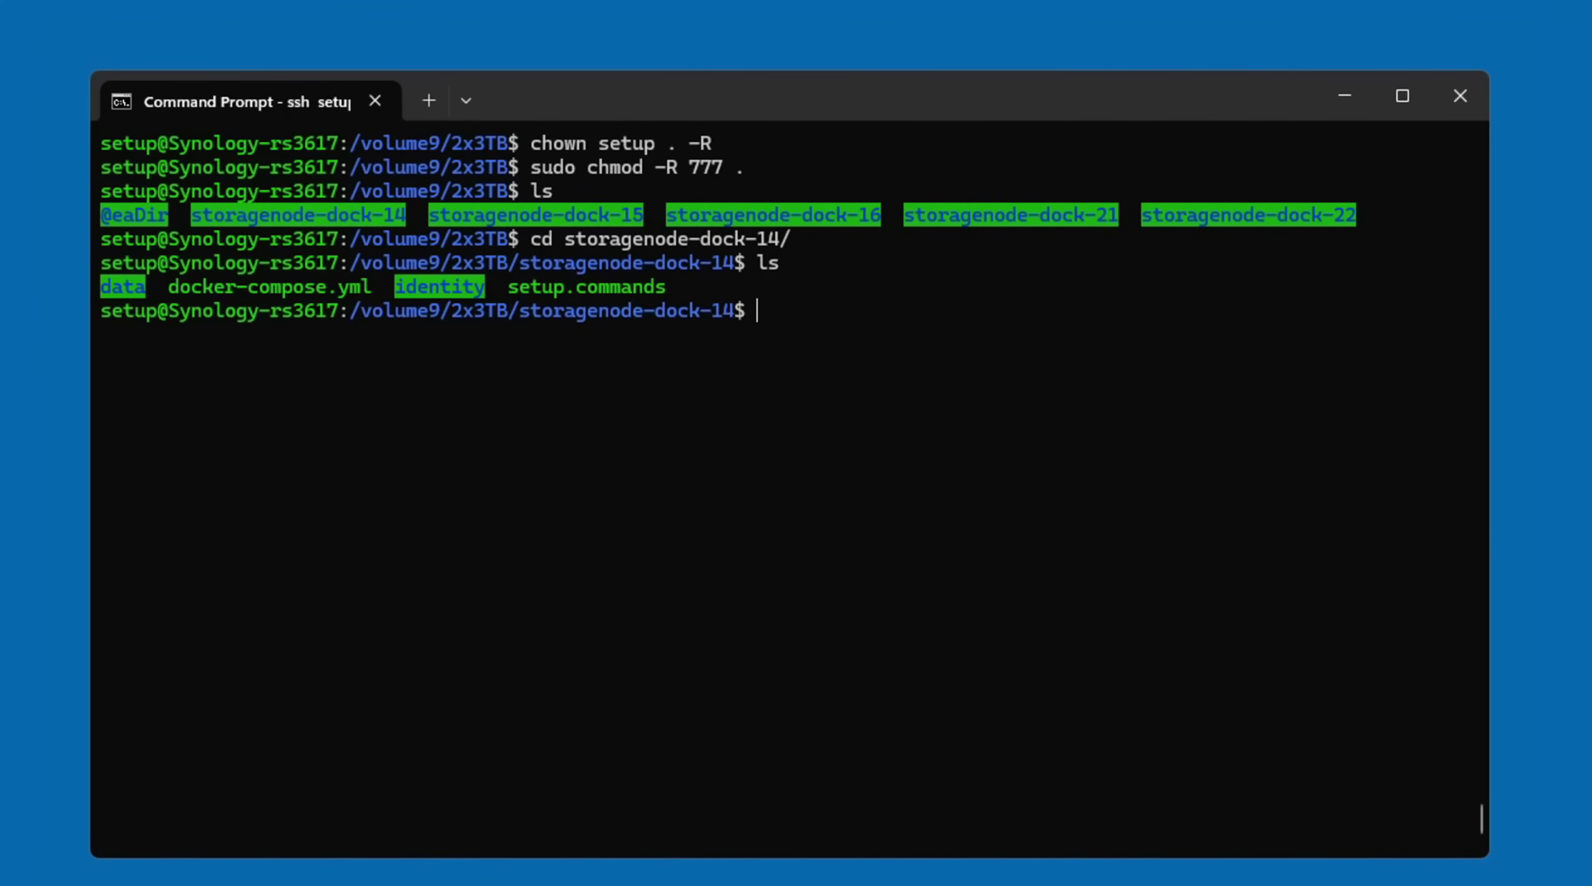
# Print setup.commands and copy its docker setup command onto the prompt.
pyautogui.write('cat se')
pyautogui.press('Tab')
pyautogui.press('Return')
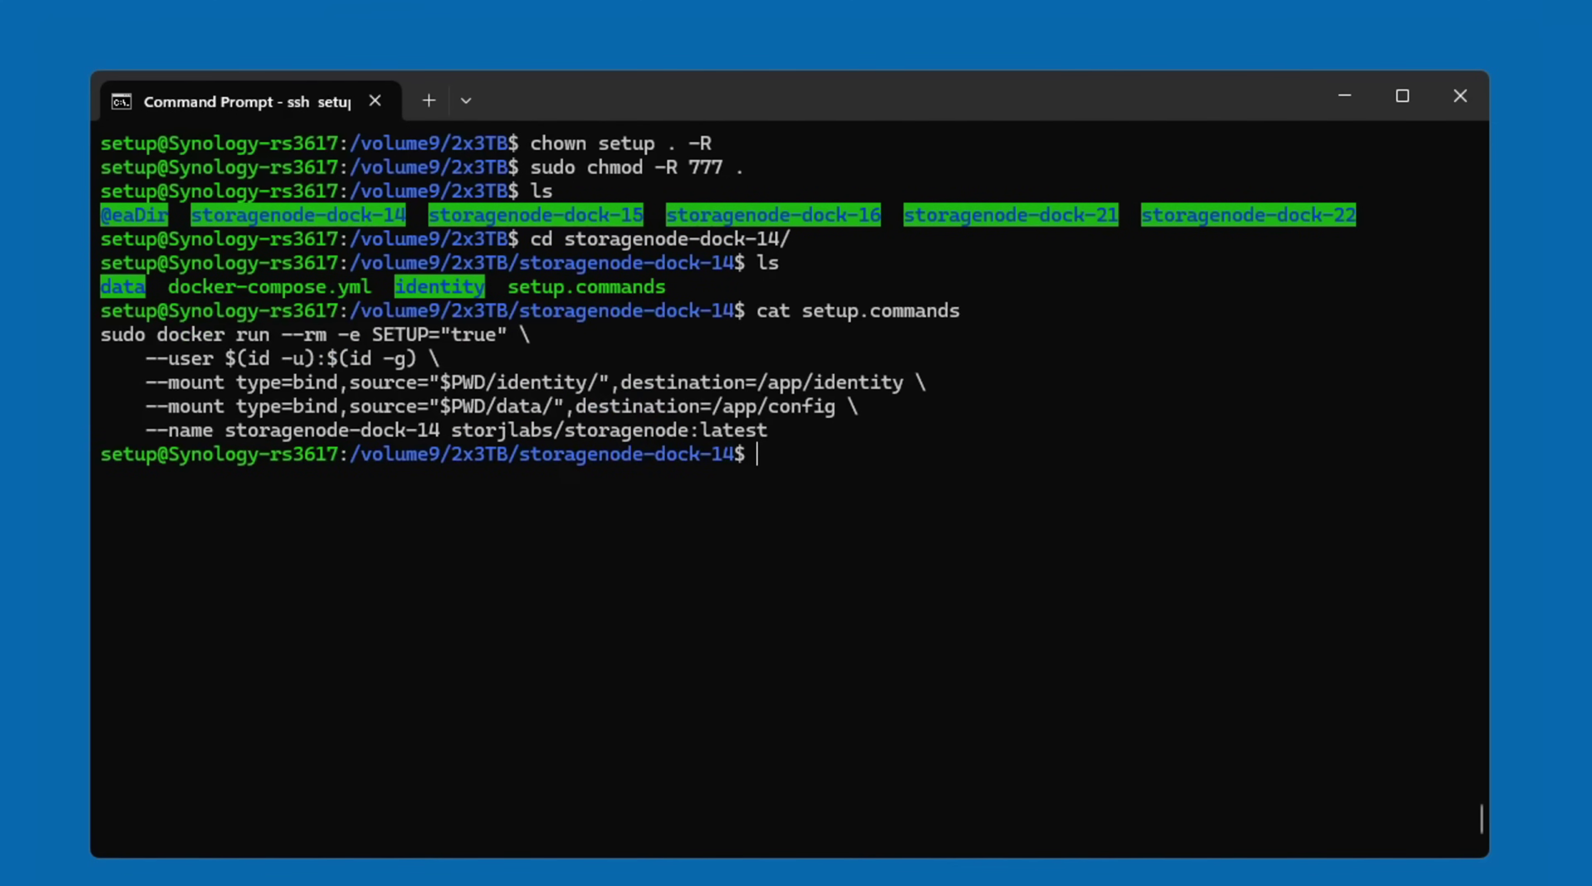
pyautogui.moveTo(104, 343); pyautogui.dragTo(831, 442)
pyautogui.rightClick(831, 442)
pyautogui.rightClick(954, 539)
# Run the storagenode-dock-14 setup with 2.0TB allocated, then start its container with sudo docker-compose up.
pyautogui.press('Return')
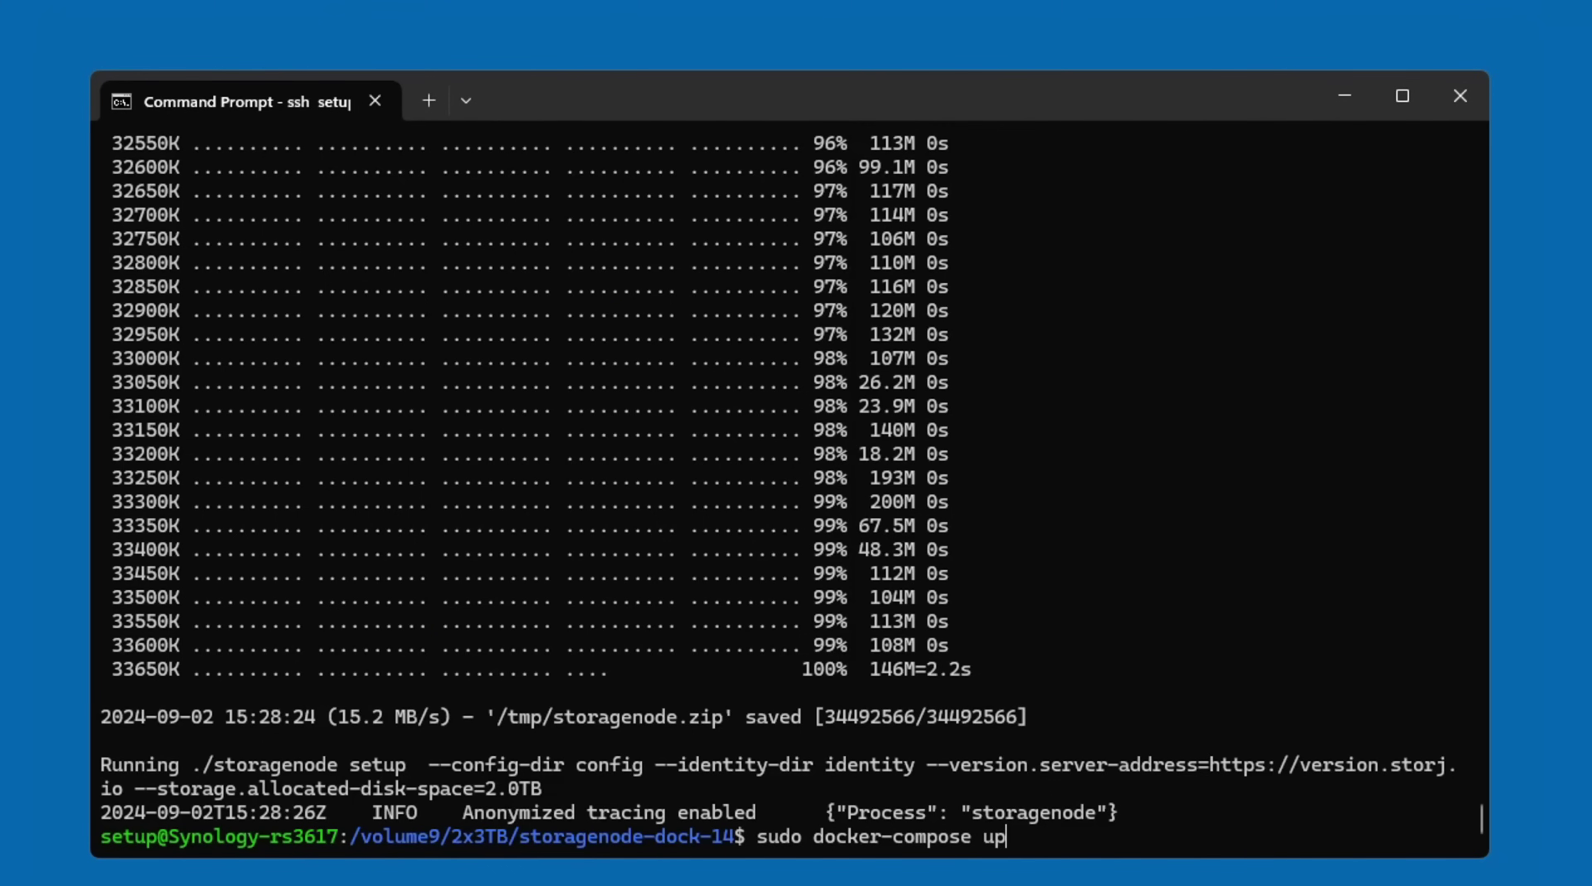
pyautogui.press('Return')
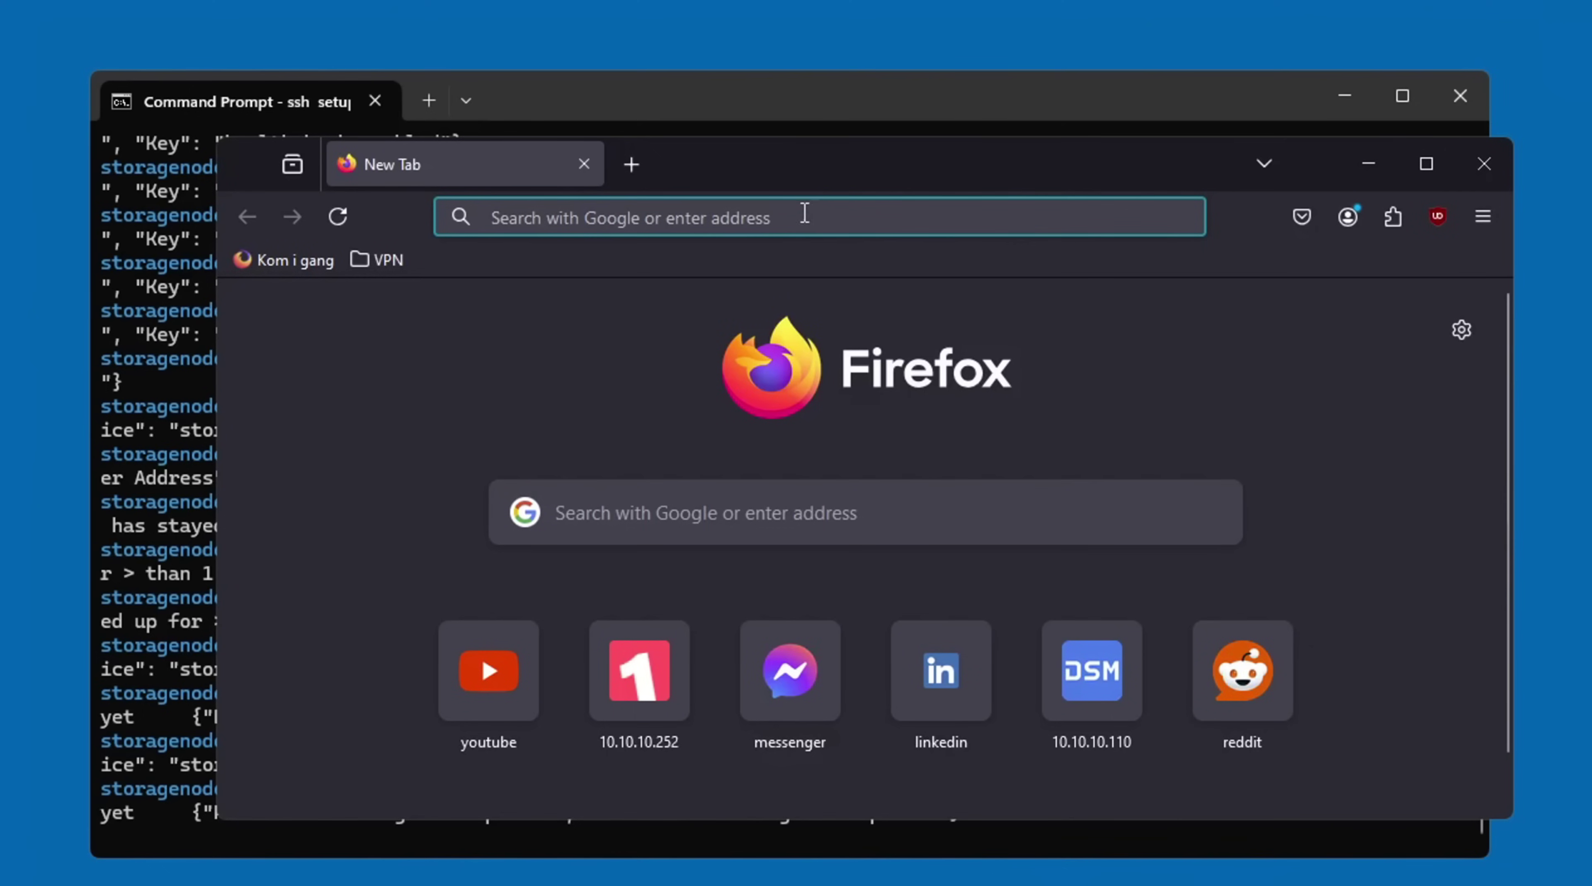
# Load the node dashboard at 10.10.10.110:14014 and review it: Offline, v1.110.3, 514GB total disk space.
pyautogui.click(785, 215)
pyautogui.write('10.10.10.11')
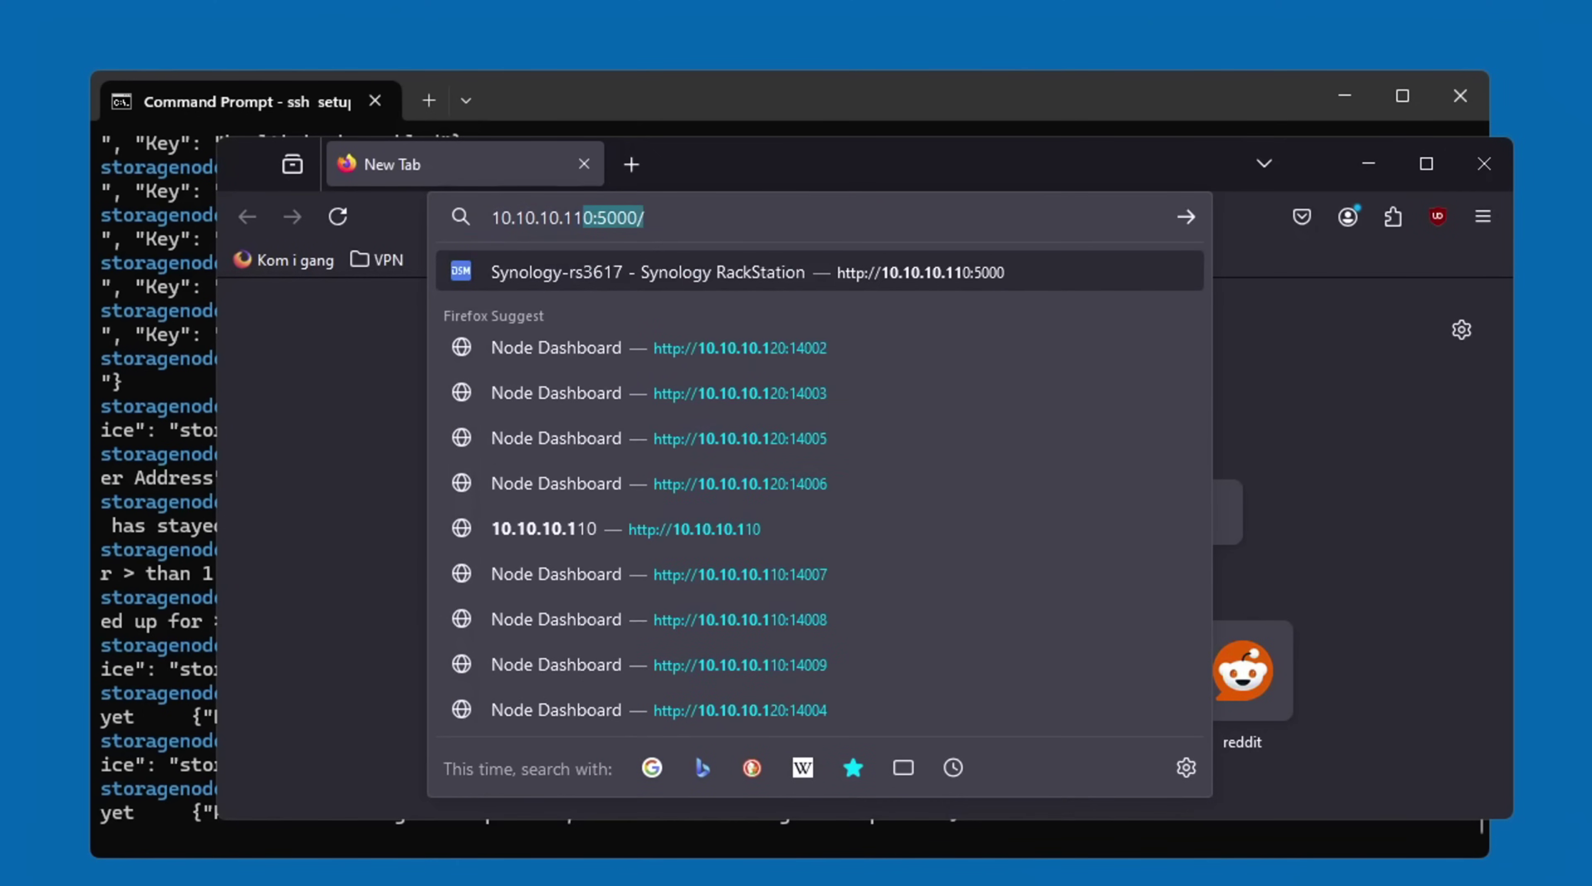
pyautogui.write('0:')
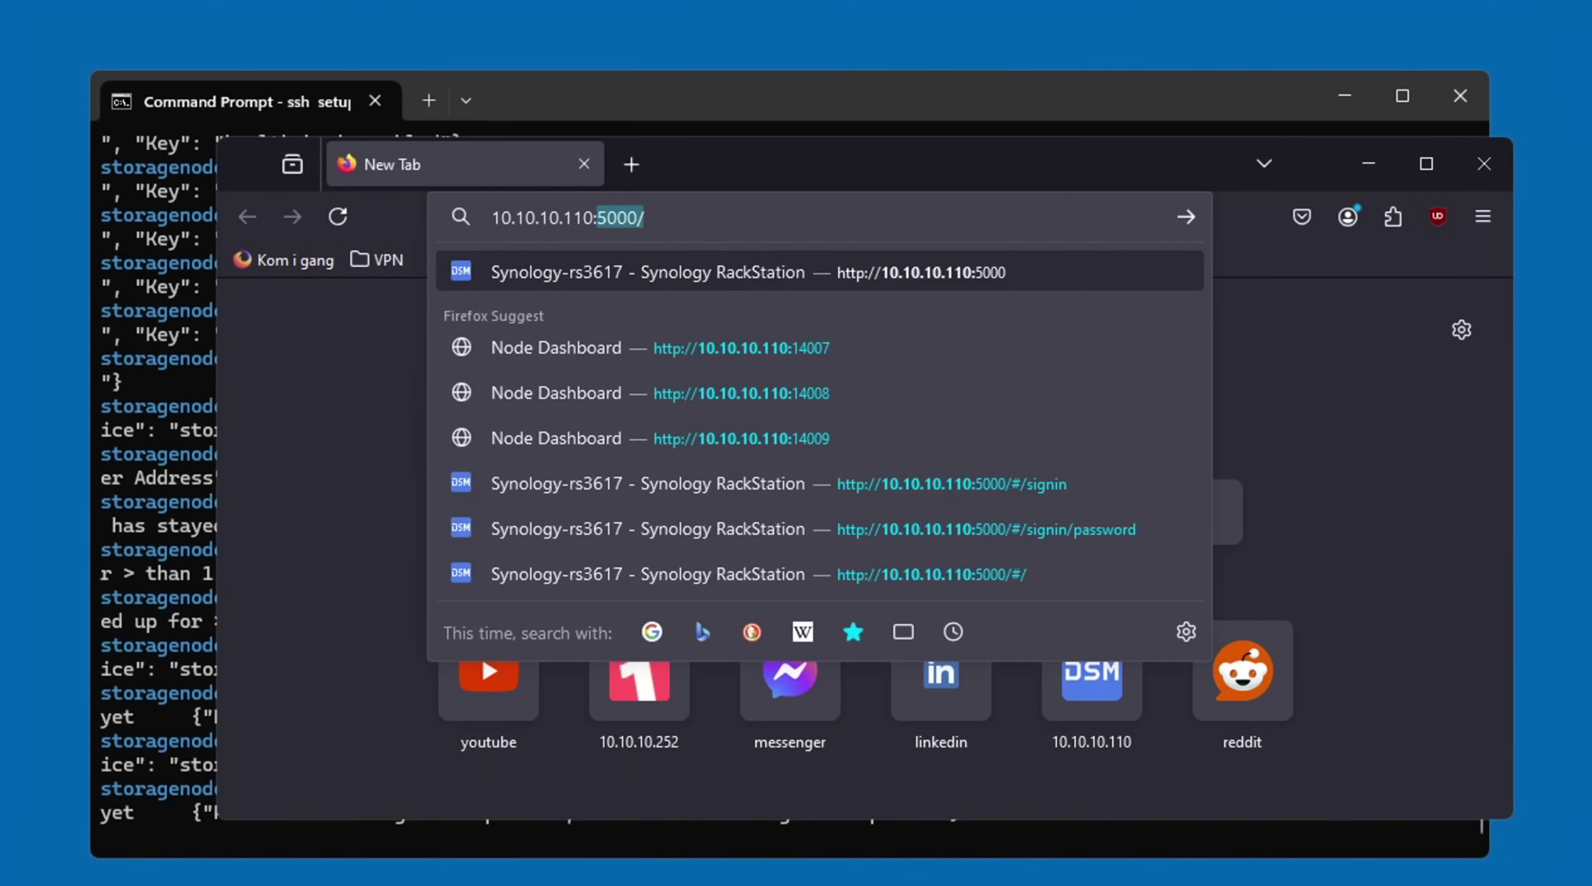
pyautogui.press('Down')
pyautogui.press('Down')
pyautogui.press('BackSpace')
pyautogui.press('BackSpace')
pyautogui.write('14014')
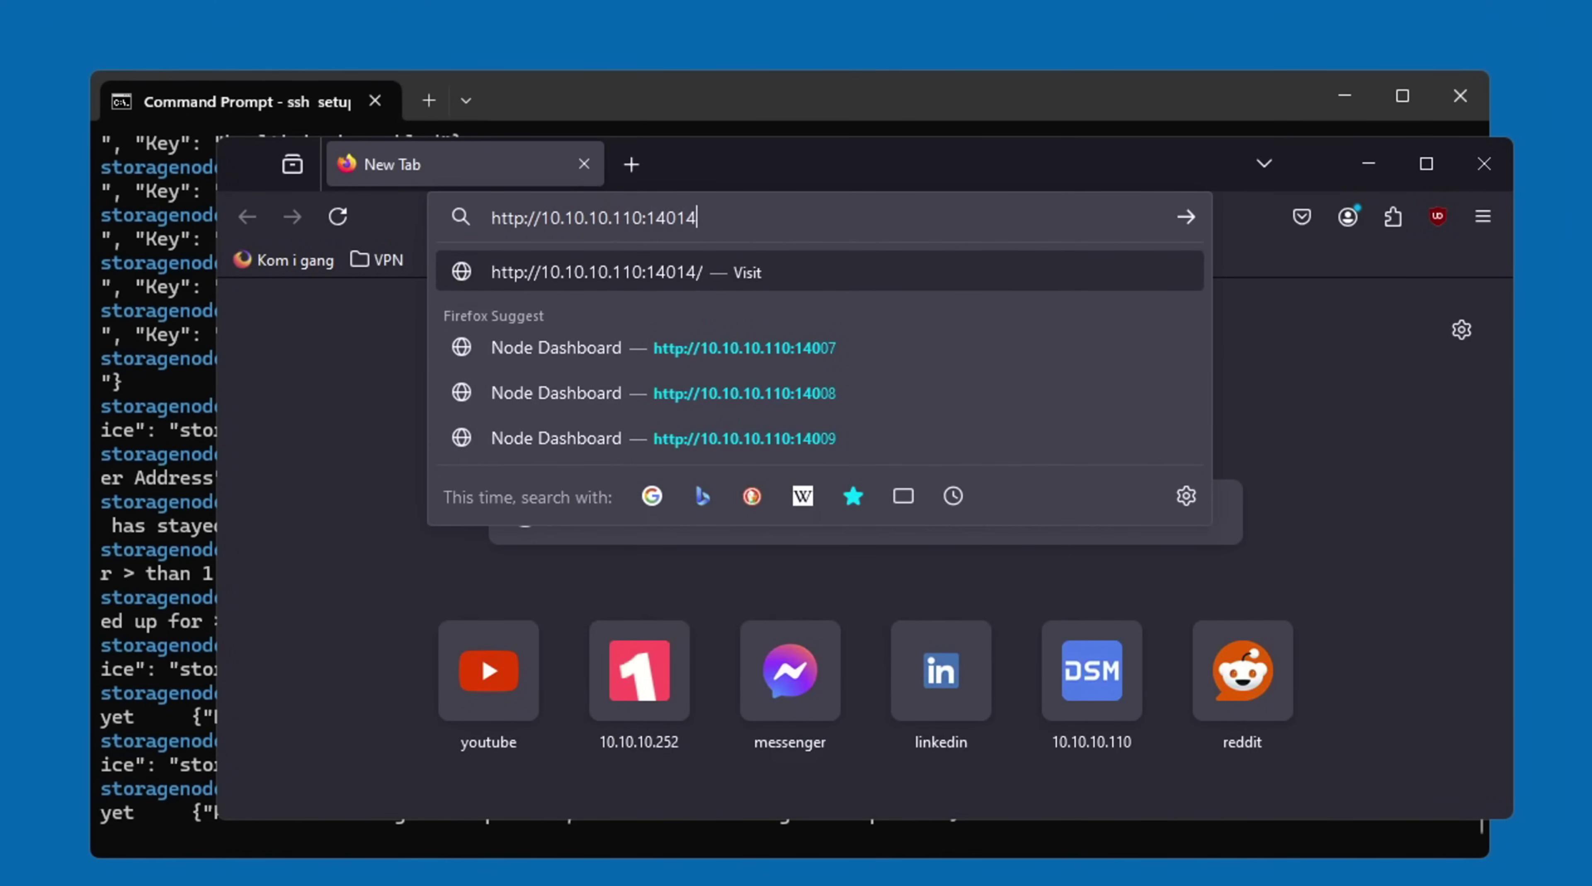
pyautogui.press('Return')
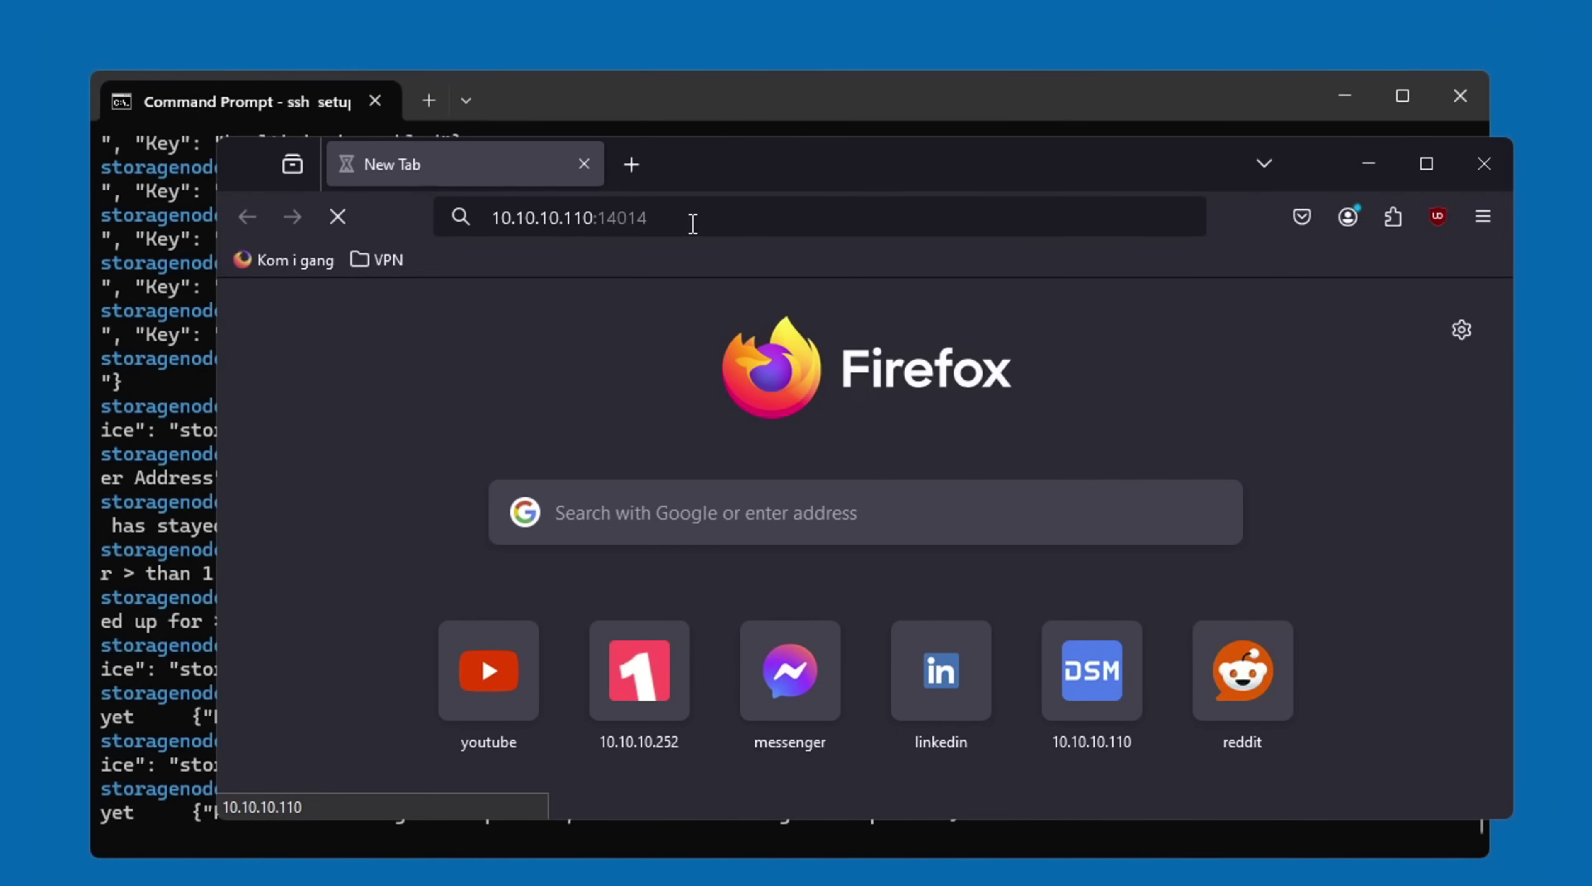
pyautogui.moveTo(627, 217); pyautogui.dragTo(667, 205)
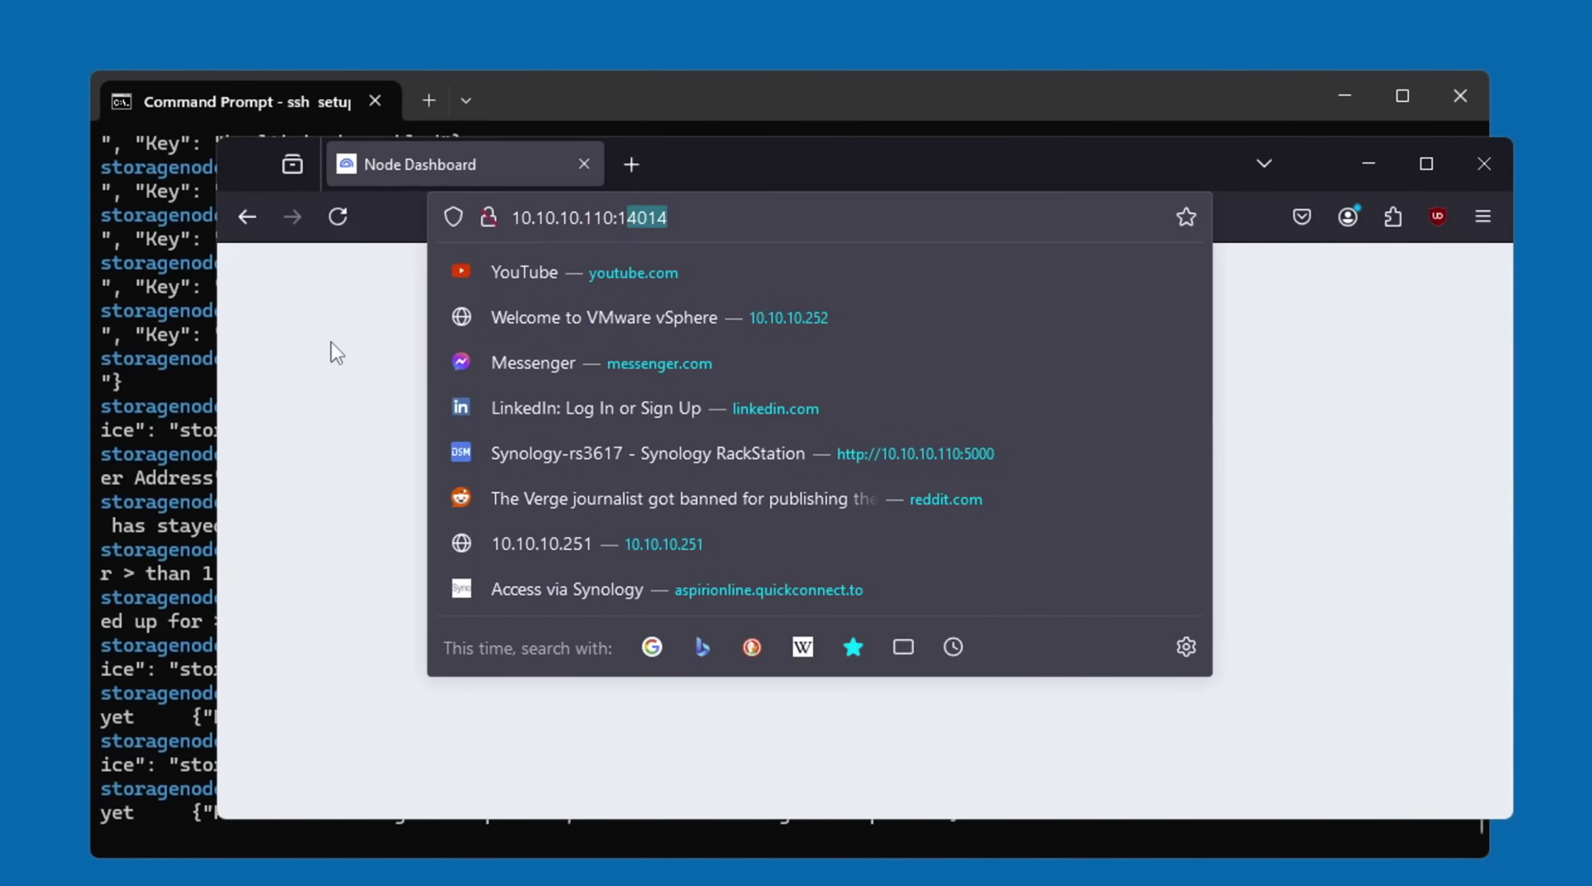
pyautogui.click(334, 353)
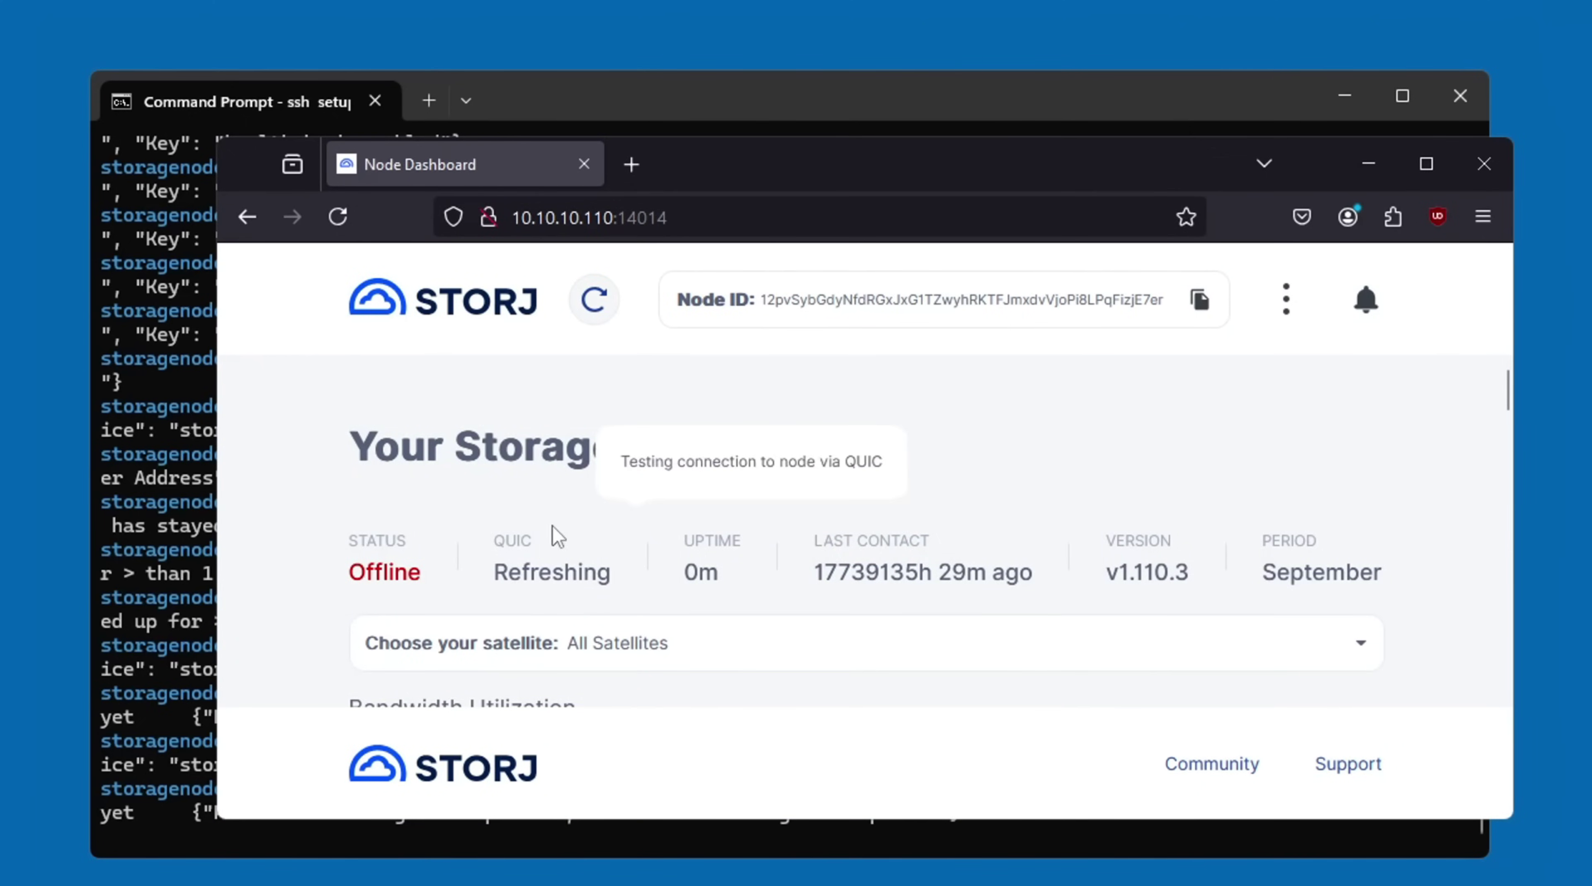
pyautogui.scroll(-2, 419, 580)
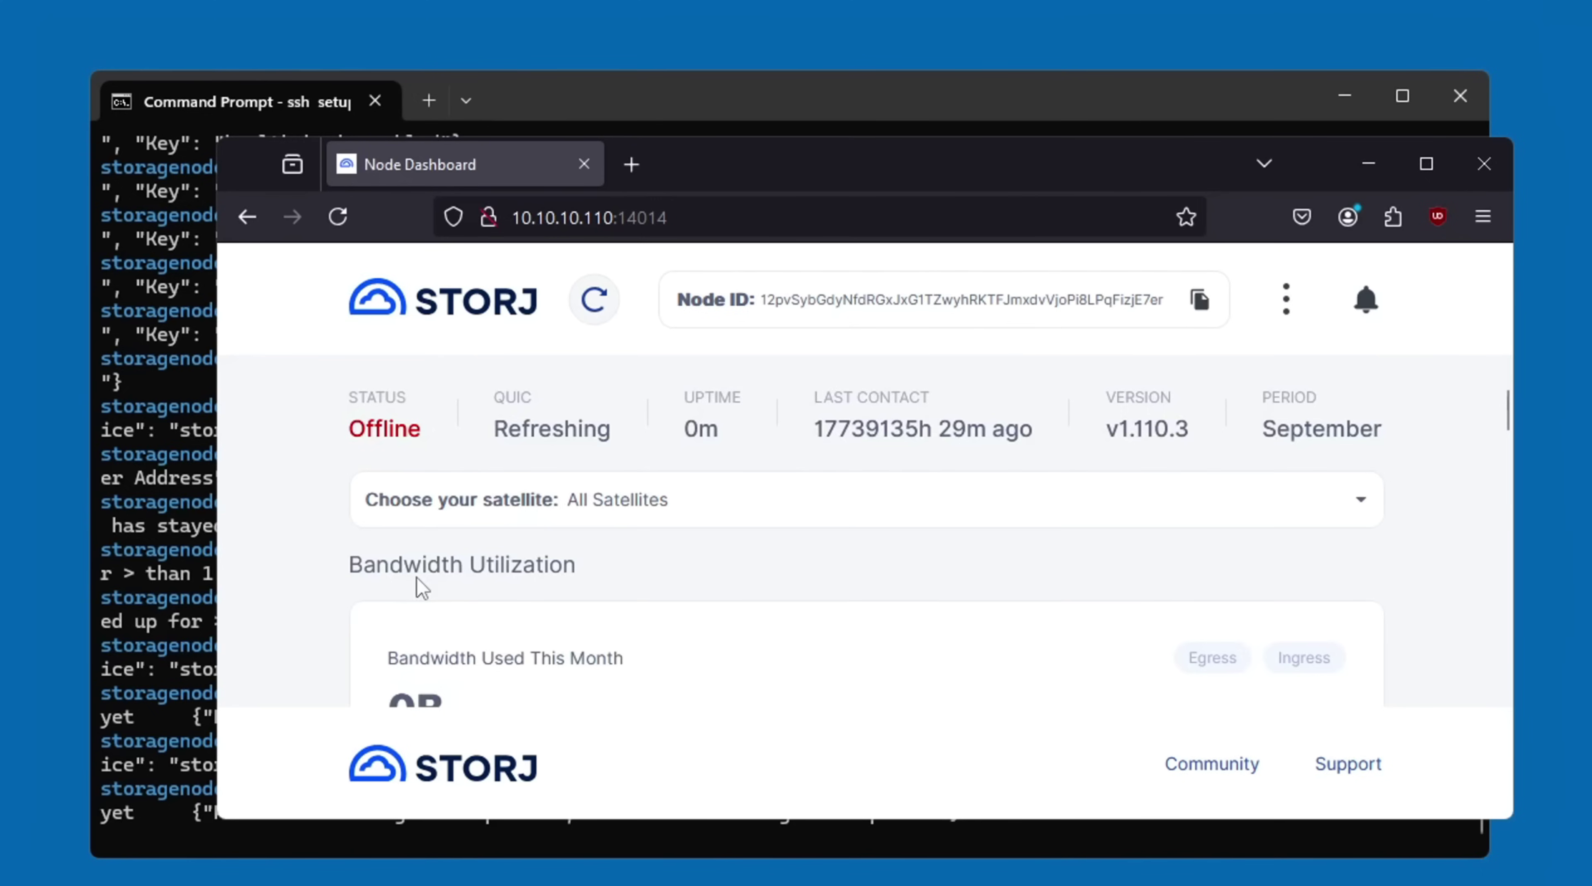
pyautogui.scroll(-10, 421, 588)
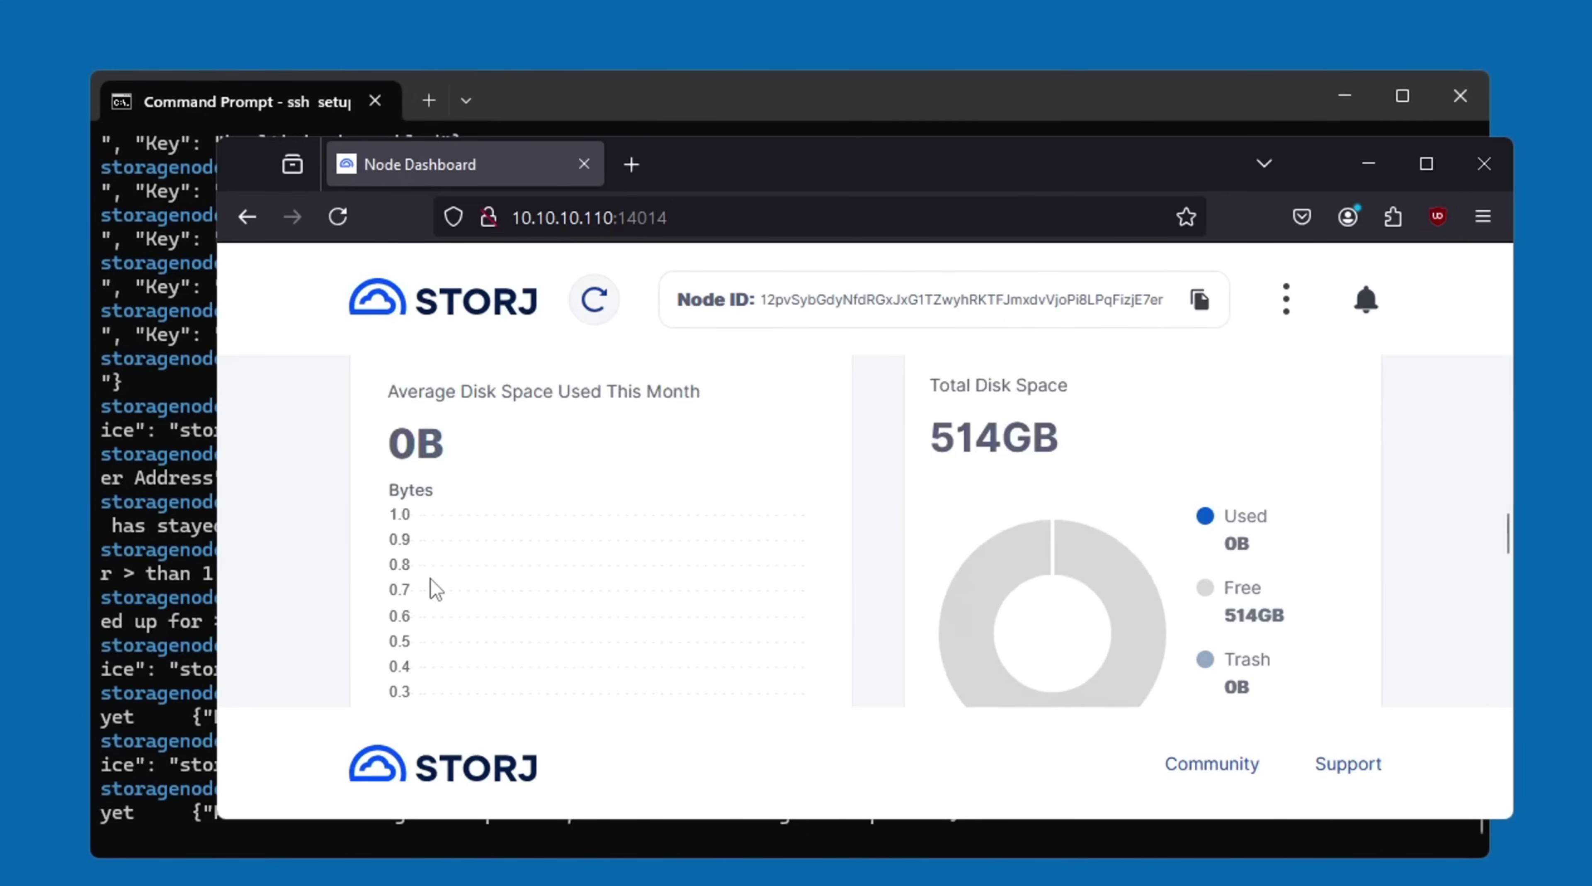
pyautogui.scroll(12, 436, 588)
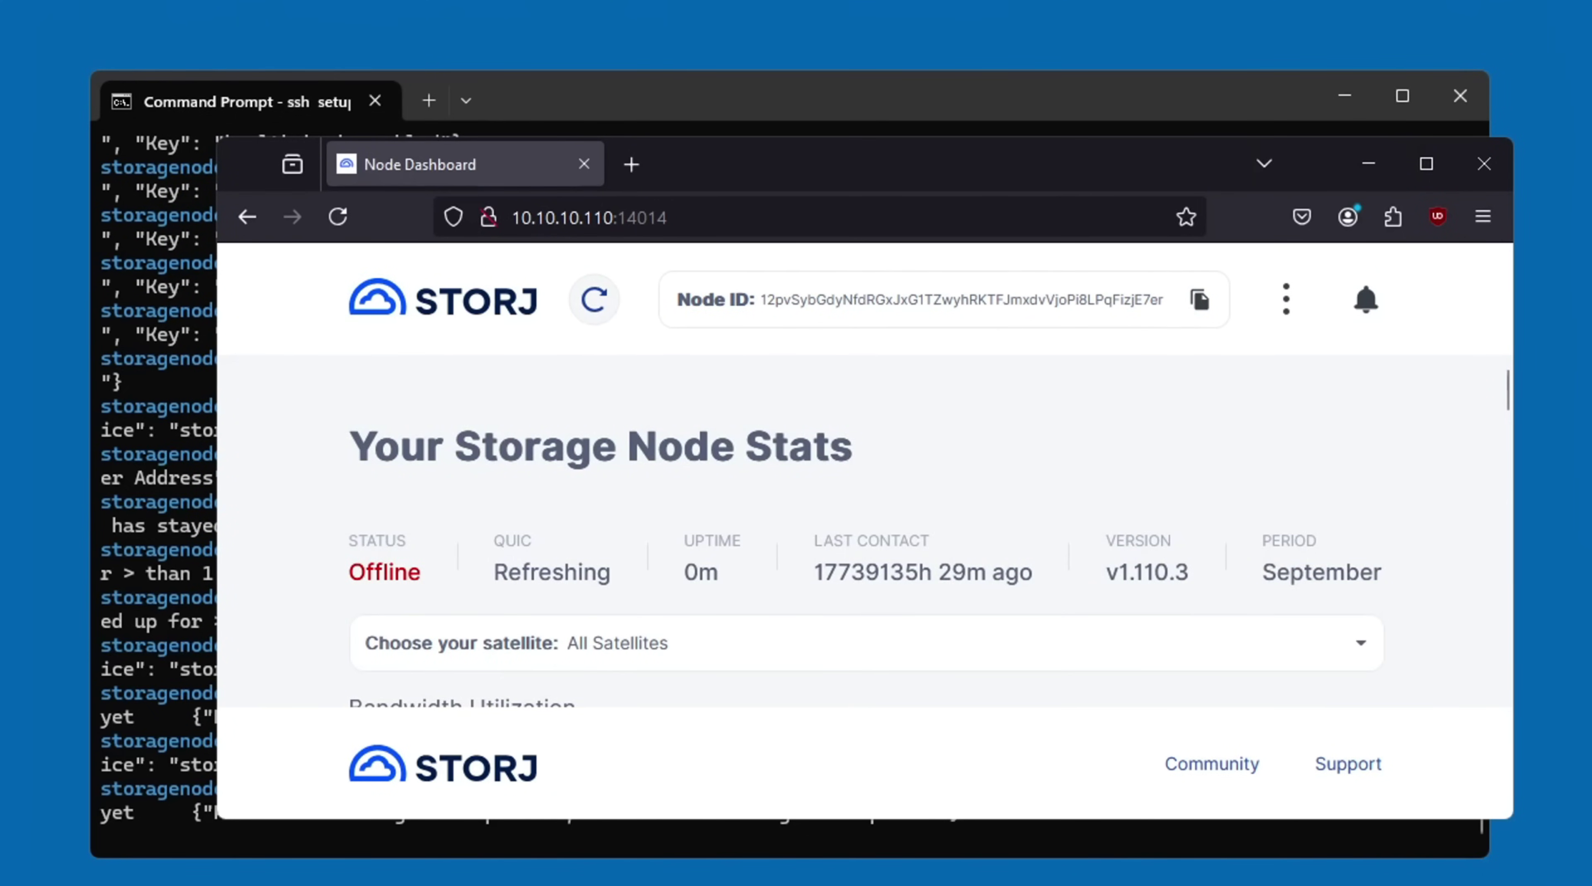
# Close Firefox to return to the SSH session downloading storagenode-updater v1.110.3.
pyautogui.hotkey('alt', 'F4')
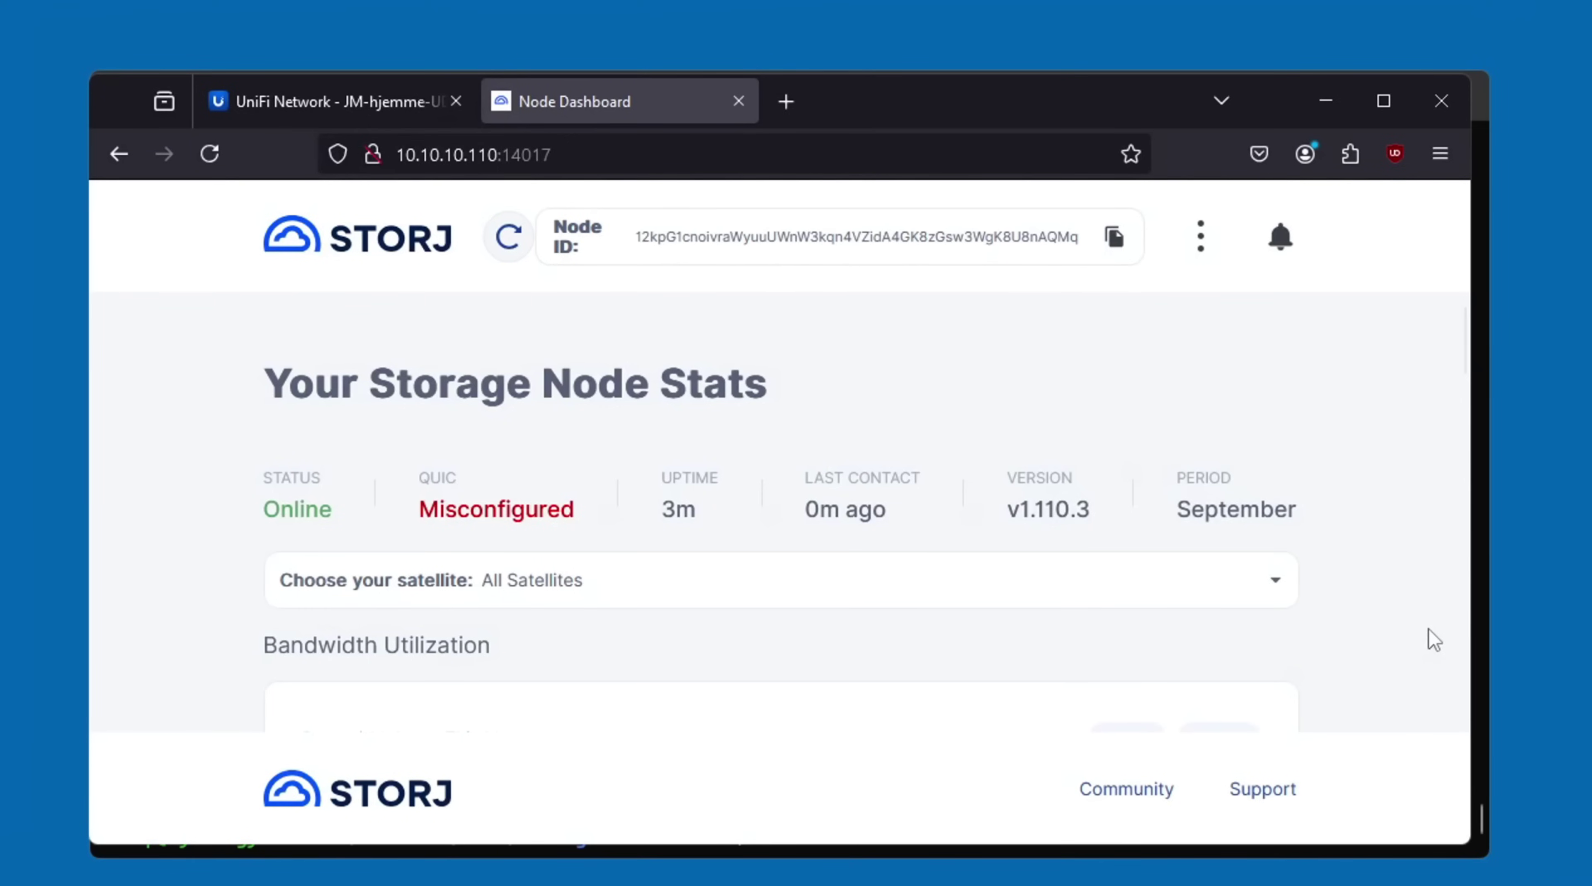
# Check the node dashboards on ports 14018 and 14019.
pyautogui.hotkey('ctrl', 'l')
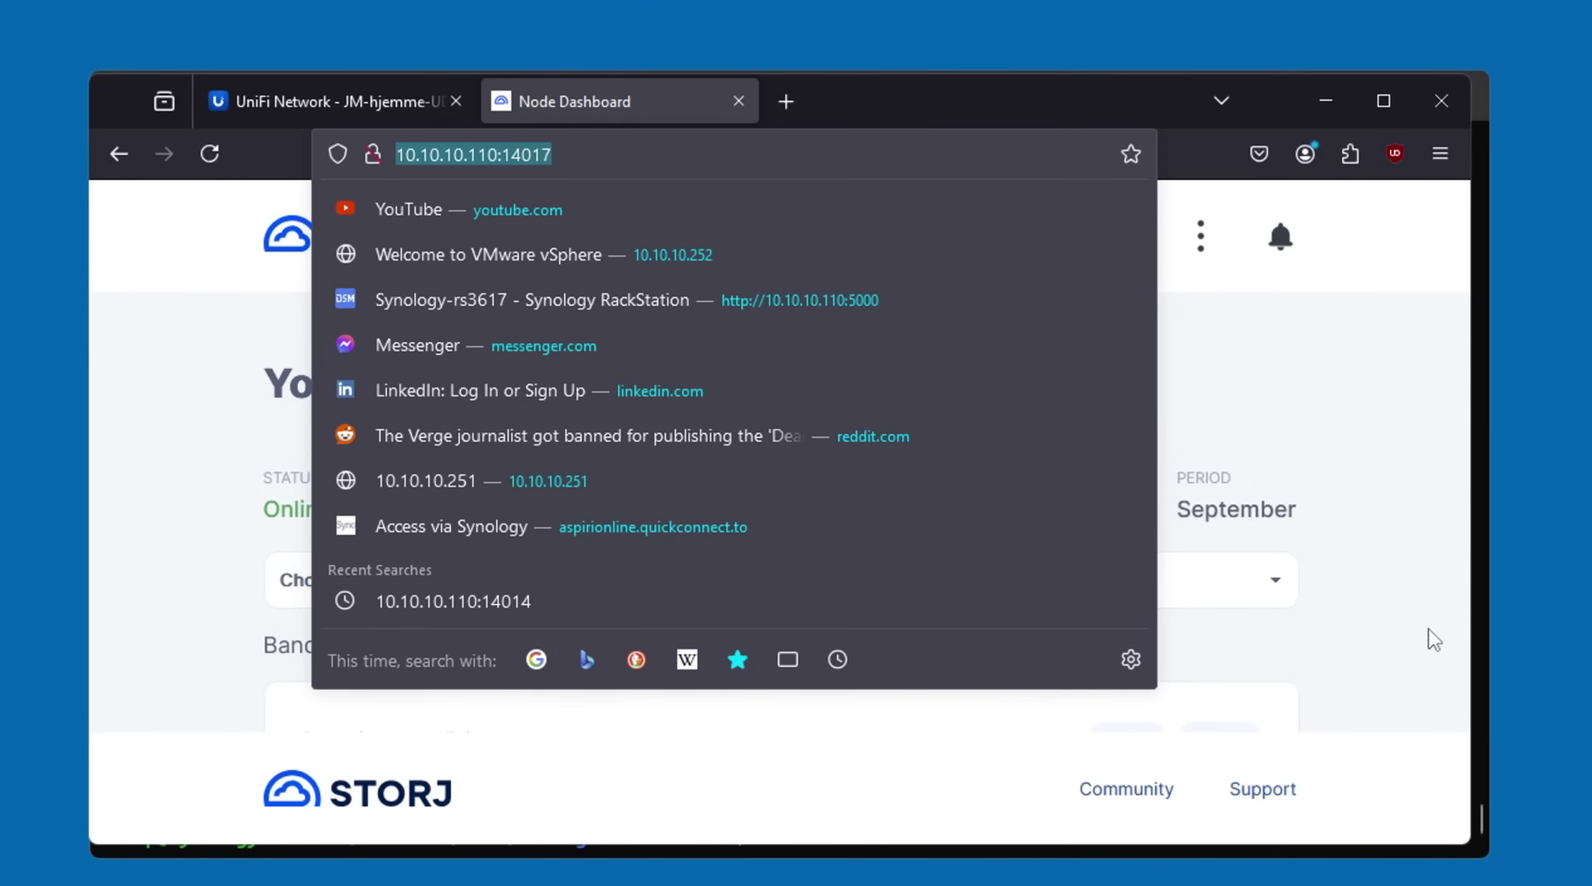
pyautogui.press('End')
pyautogui.press('BackSpace')
pyautogui.write('8')
pyautogui.press('Return')
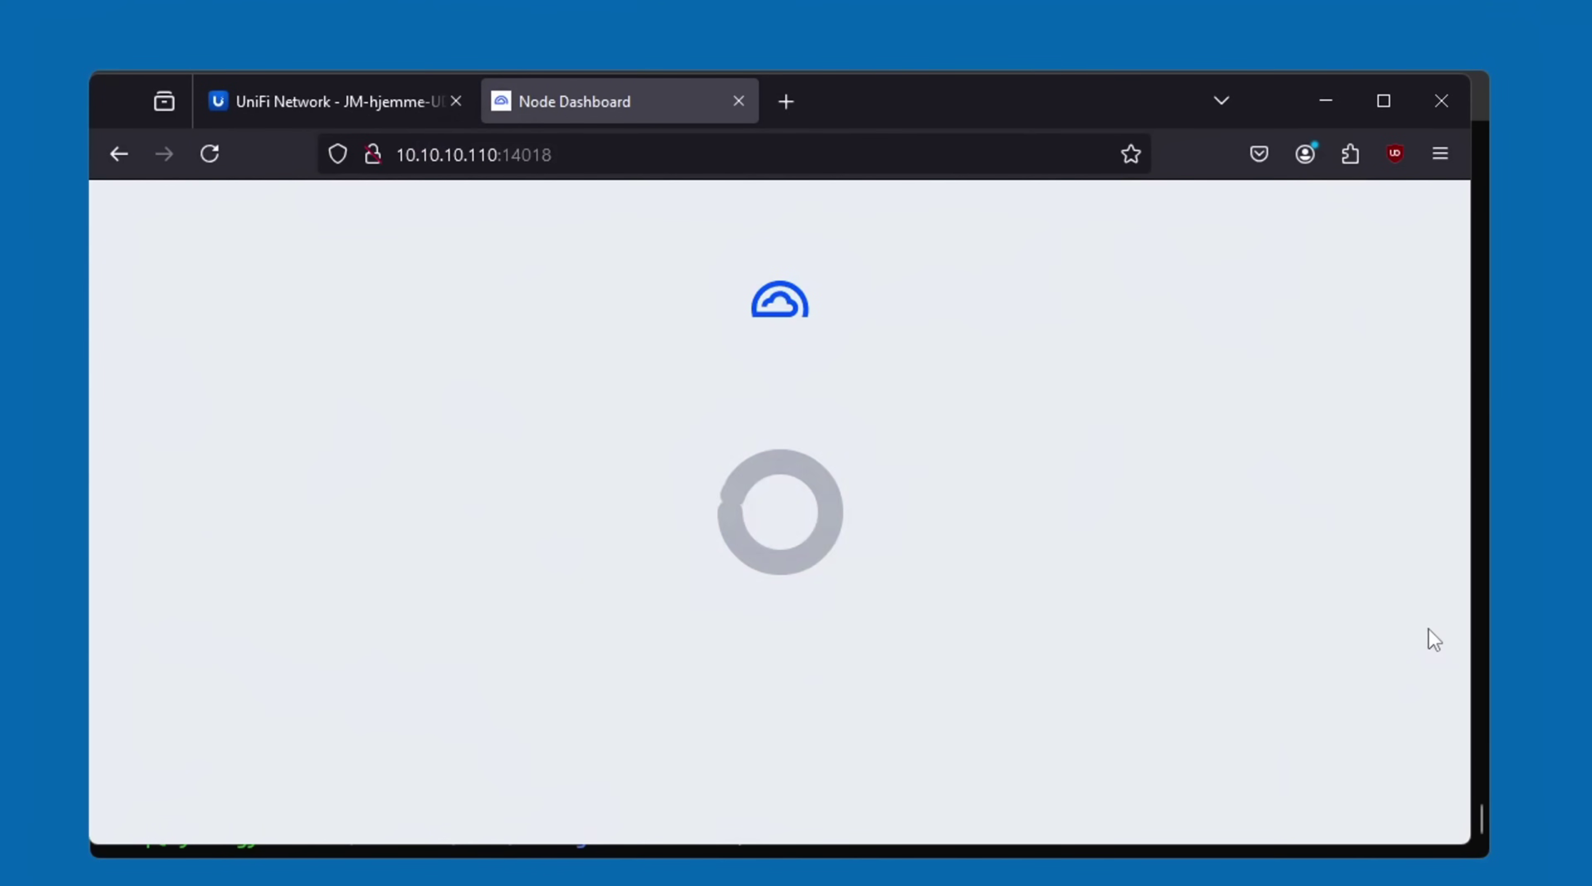
pyautogui.hotkey('ctrl', 'l')
pyautogui.press('End')
pyautogui.press('BackSpace')
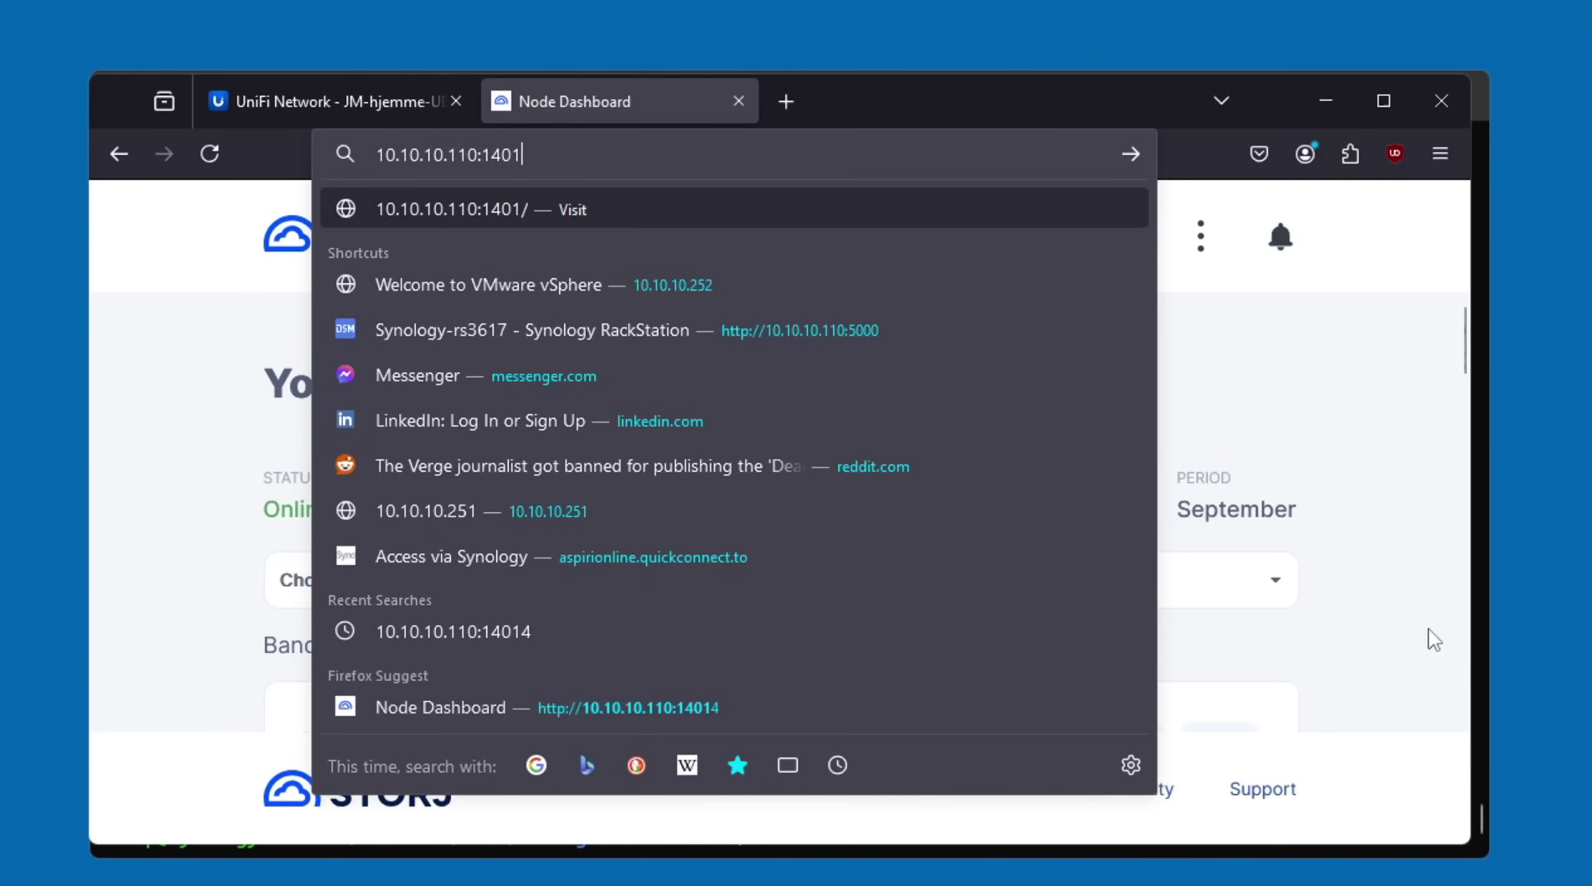
pyautogui.write('9')
pyautogui.press('Return')
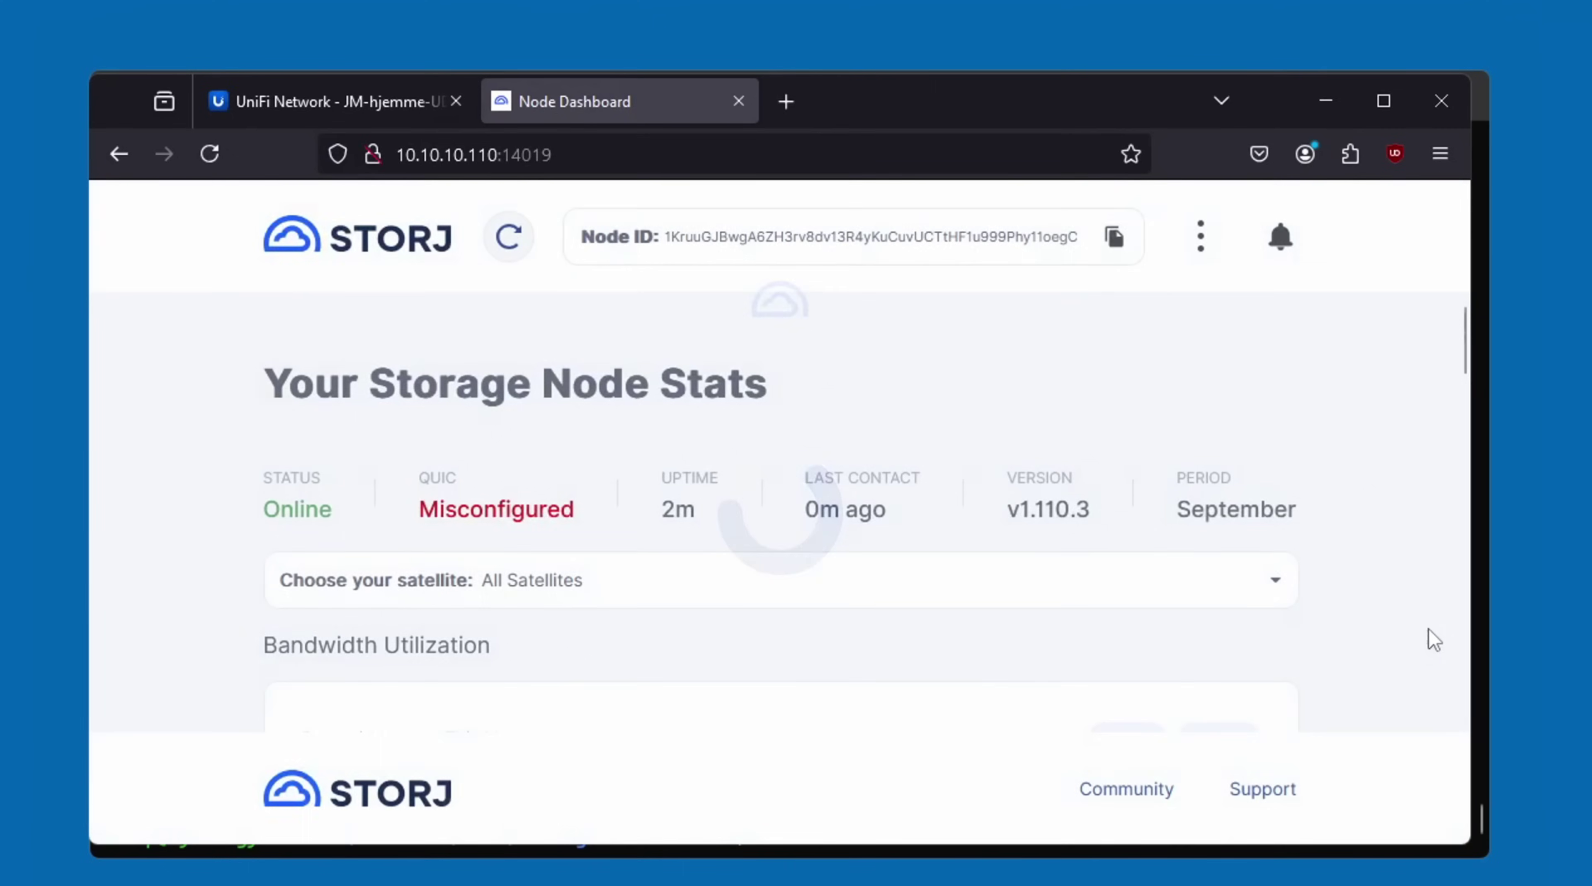
# Check that the node dashboards on ports 14021 and 14022 report Online.
pyautogui.hotkey('ctrl', 'l')
pyautogui.press('End')
pyautogui.press('BackSpace')
pyautogui.press('BackSpace')
pyautogui.write('21')
pyautogui.press('Return')
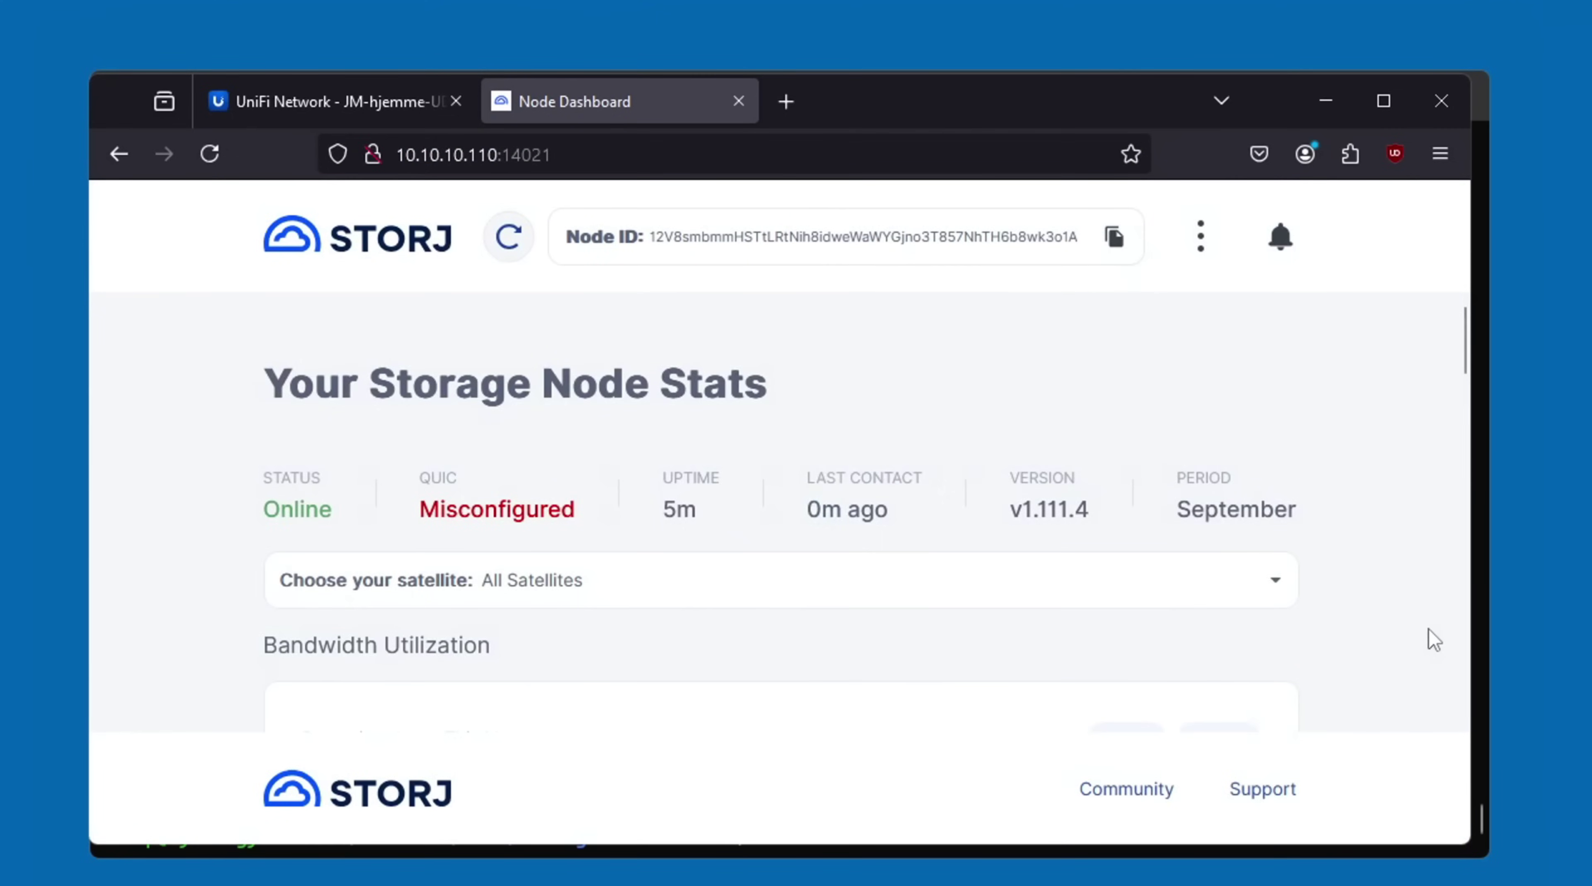
pyautogui.hotkey('ctrl', 'l')
pyautogui.press('End')
pyautogui.press('BackSpace')
pyautogui.write('2')
pyautogui.press('Return')
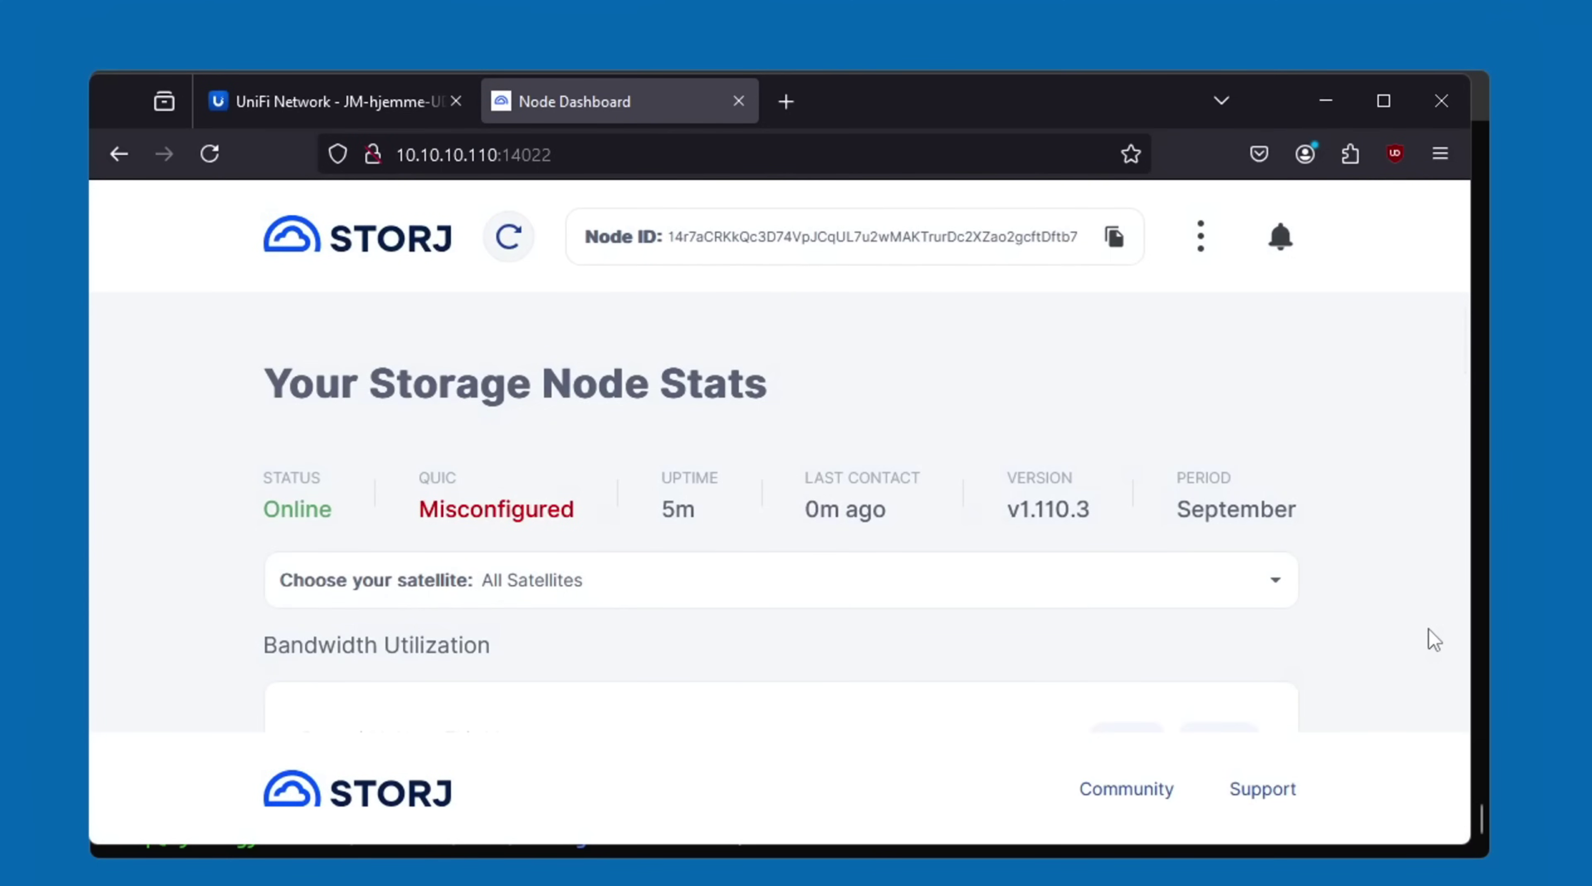
pyautogui.scroll(-10, 1426, 645)
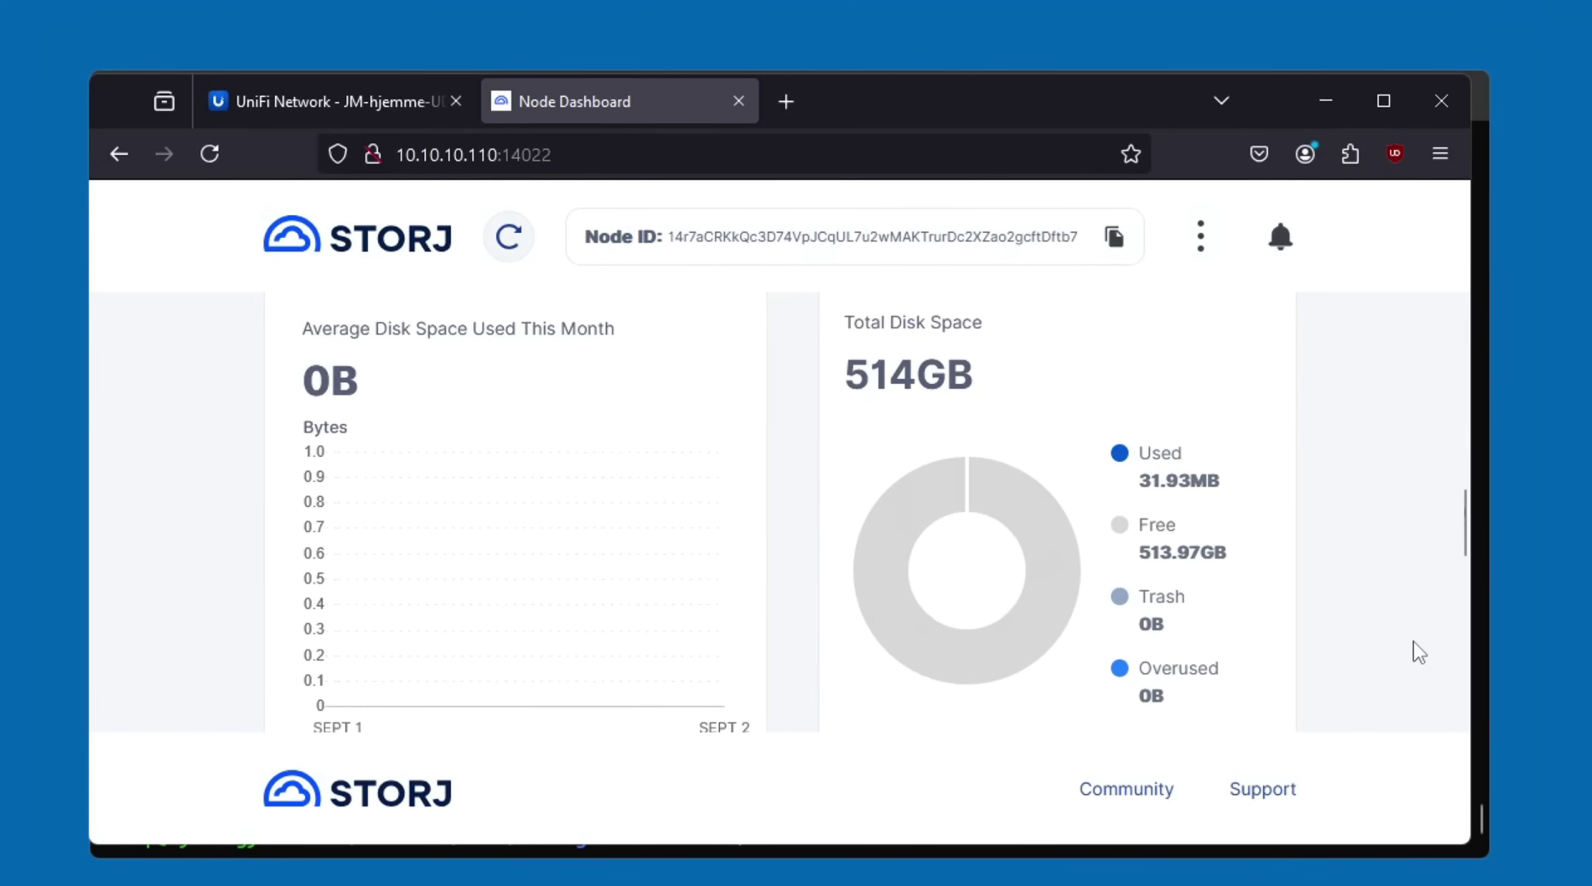
# Return to the node dashboard on port 14014.
pyautogui.hotkey('ctrl', 'l')
pyautogui.press('End')
pyautogui.press('BackSpace')
pyautogui.press('BackSpace')
pyautogui.write('14')
pyautogui.press('Return')
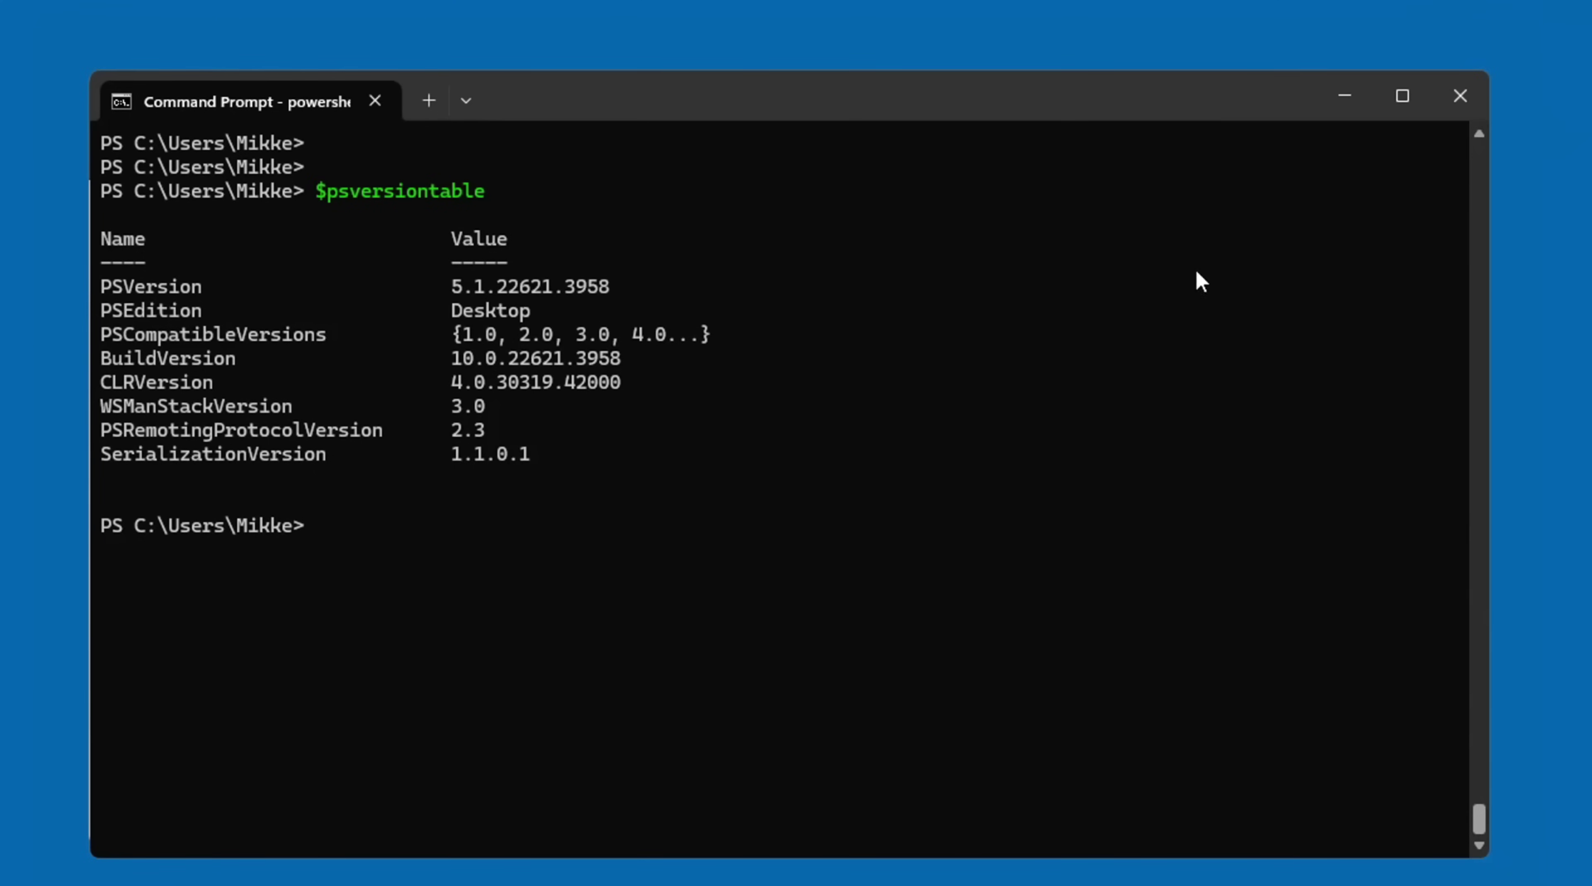
# Run the Get-StorJStats script, then paste and run the collected stats values.
pyautogui.hotkey('ctrl', 'v')
pyautogui.press('Return')
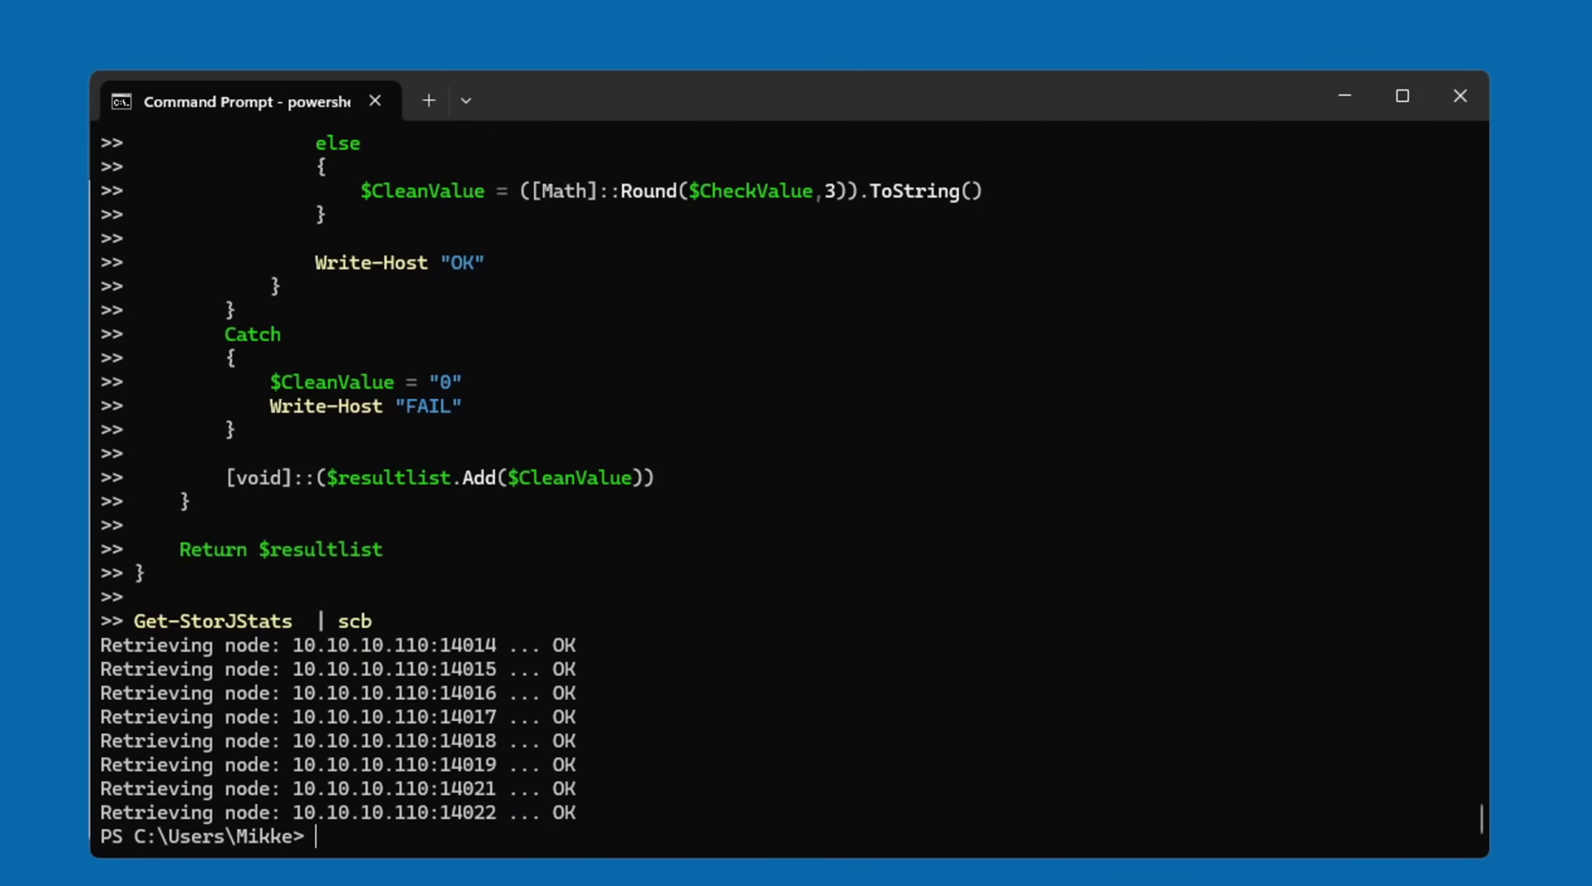
pyautogui.hotkey('ctrl', 'v')
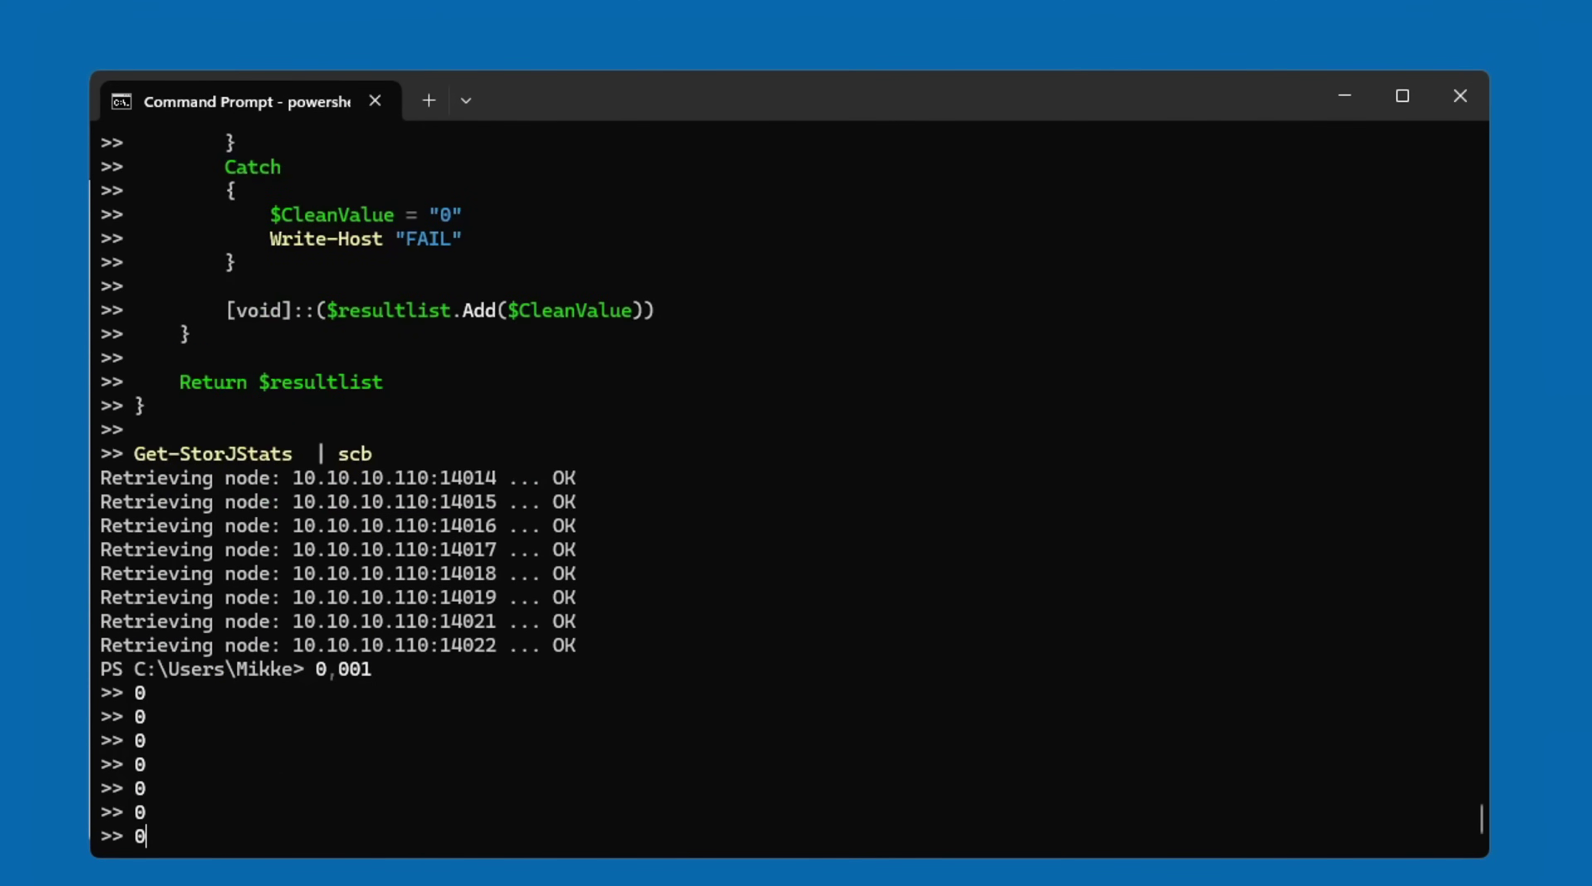
pyautogui.press('Return')
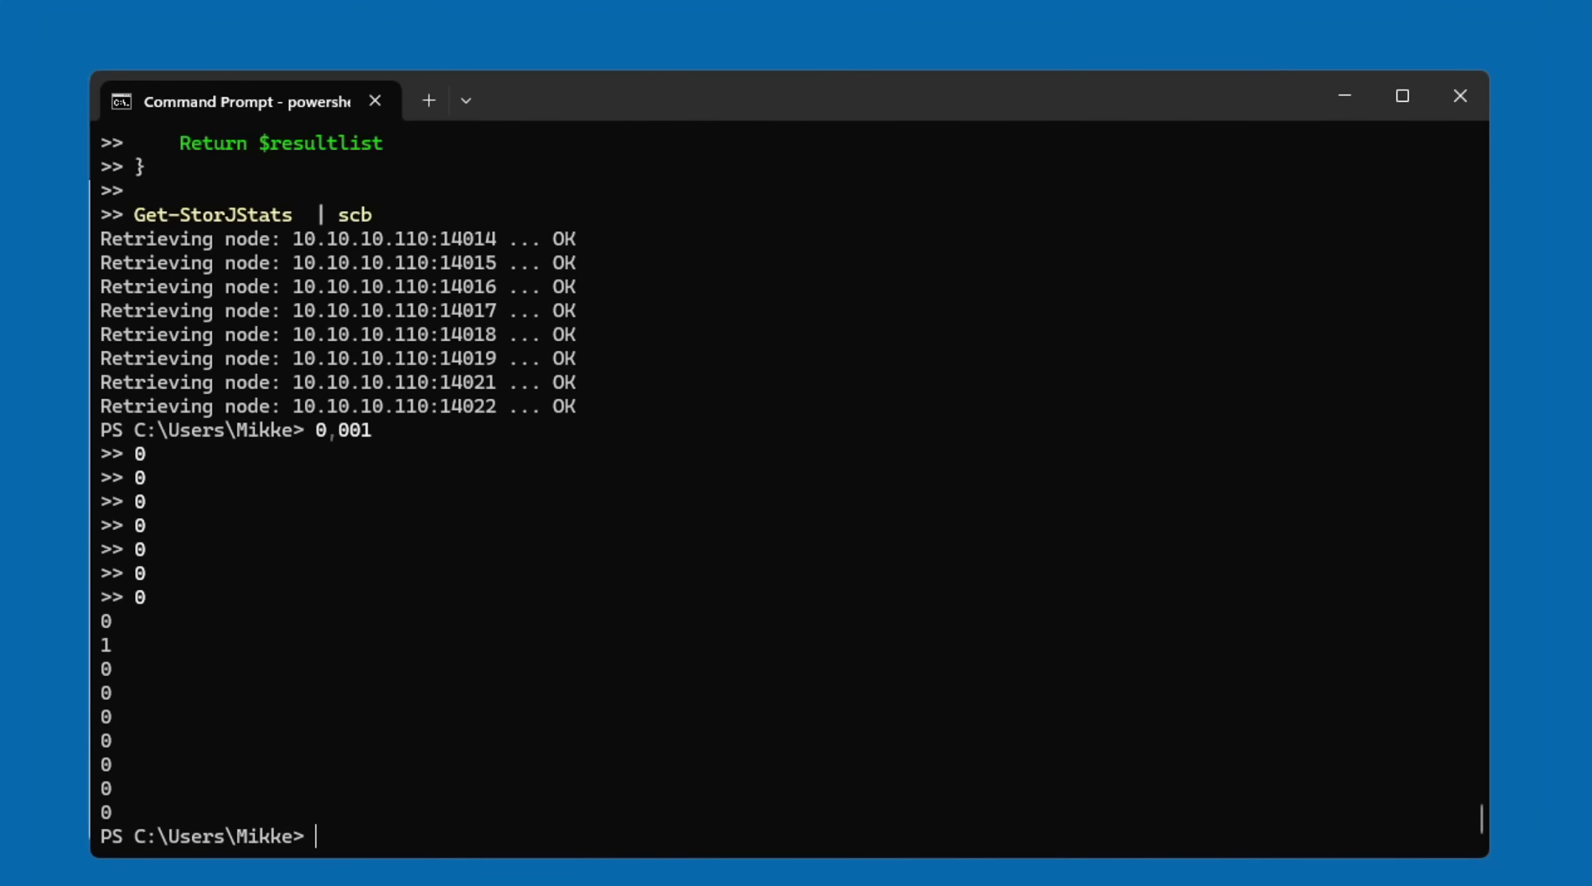
# Select the 10.10.10.110:14015 address in the output to copy it.
pyautogui.moveTo(124, 805); pyautogui.dragTo(91, 626)
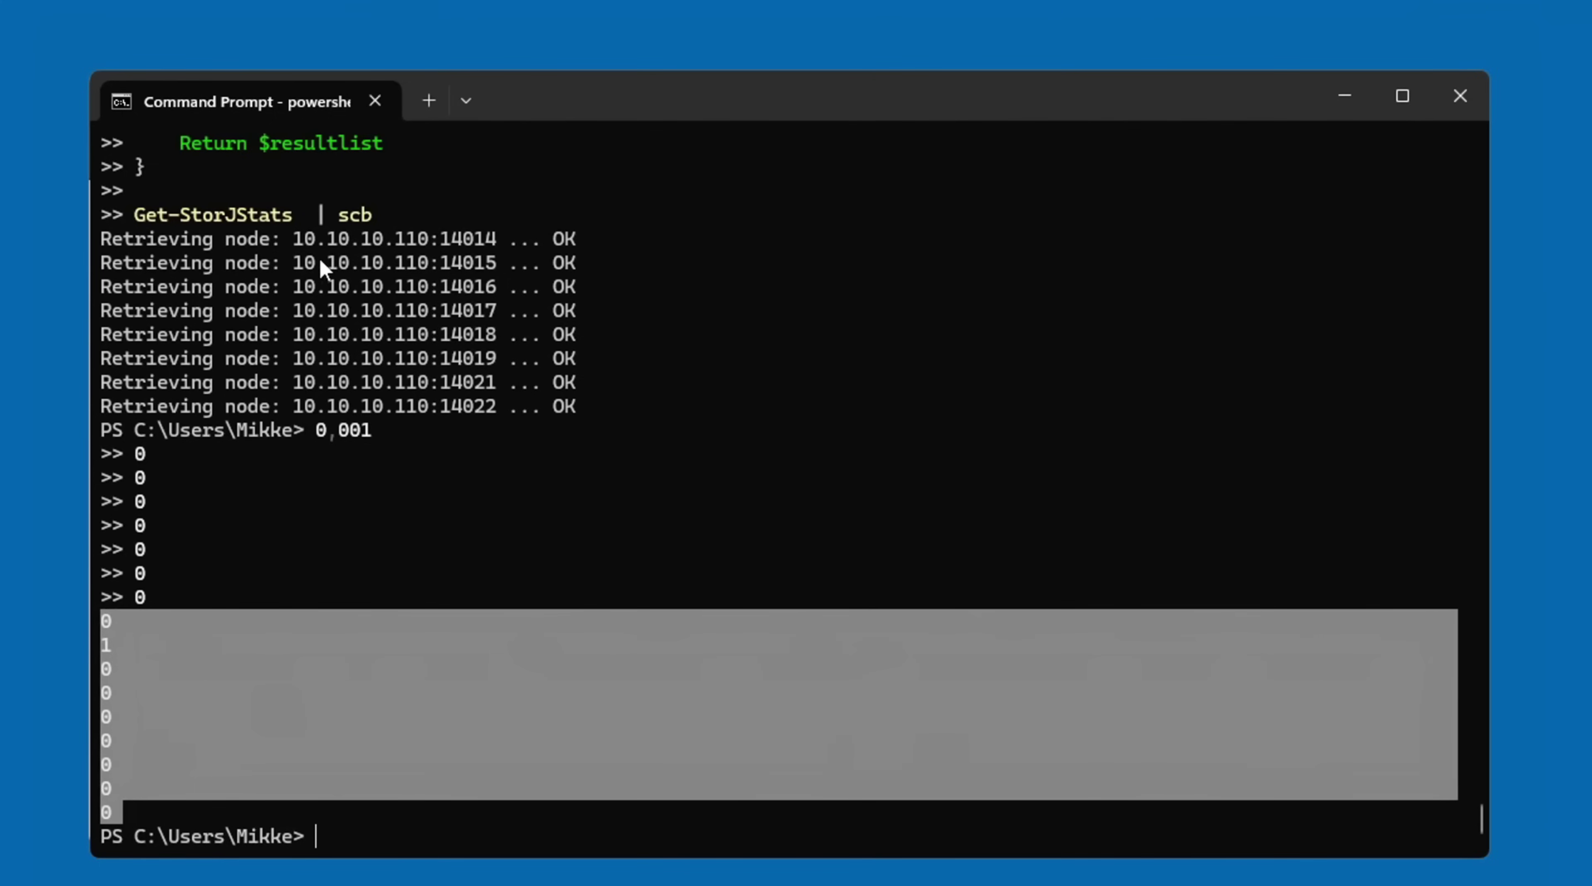
pyautogui.moveTo(319, 261)
pyautogui.mouseDown()
pyautogui.moveTo(472, 255)
pyautogui.moveTo(306, 279)
pyautogui.mouseUp()
pyautogui.click(501, 258)
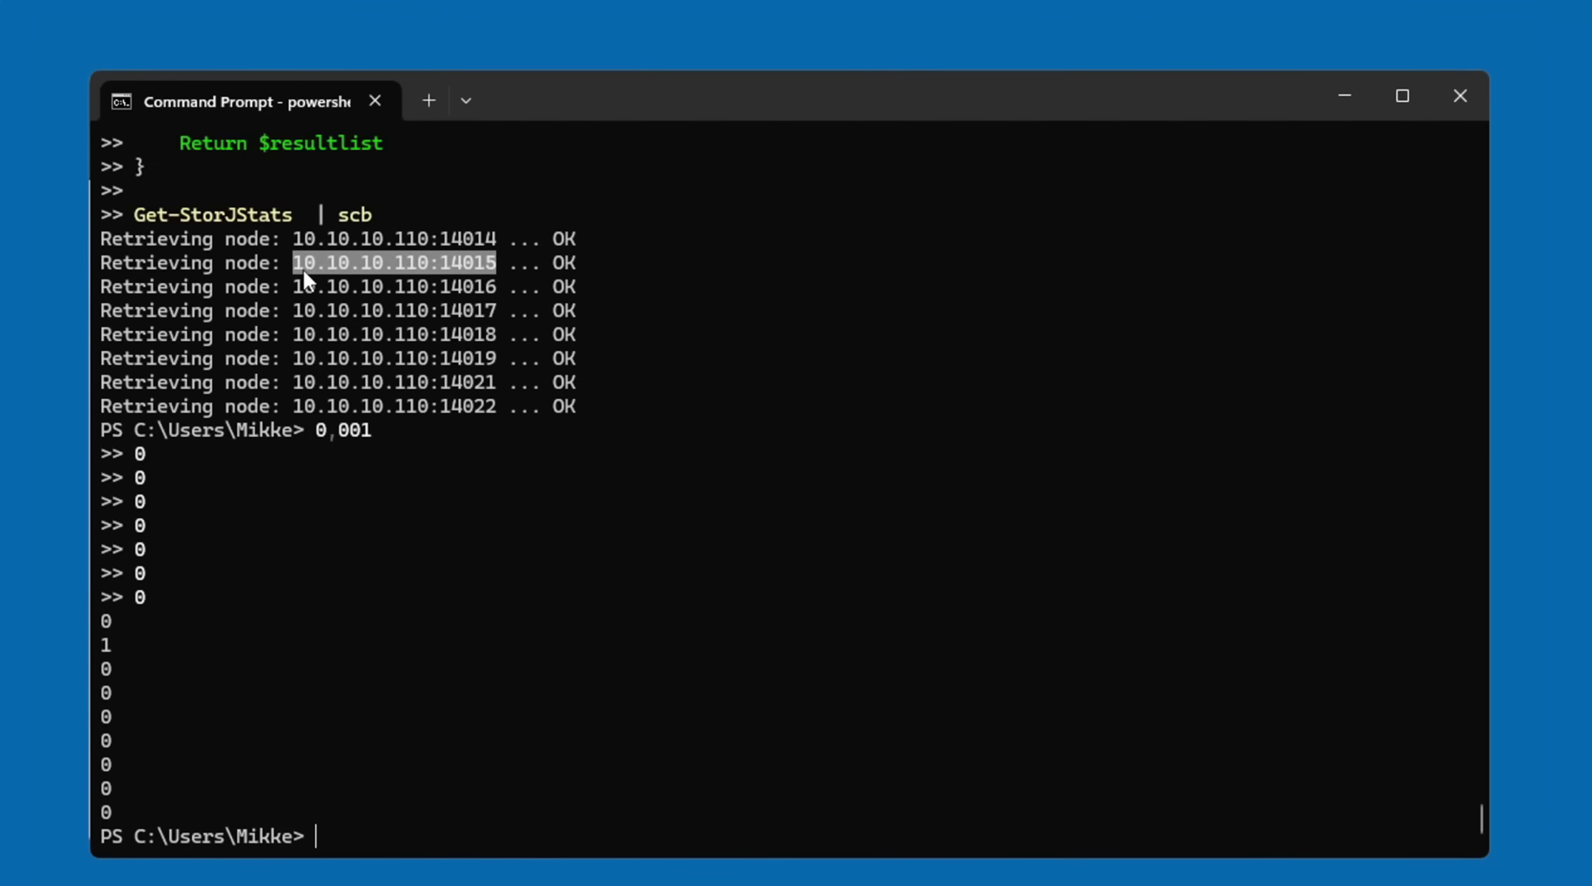
# Open 10.10.10.110:14015 in a new Firefox tab and scroll through its disk space panels.
pyautogui.hotkey('ctrl', 'c')
pyautogui.hotkey('alt', 'Tab')
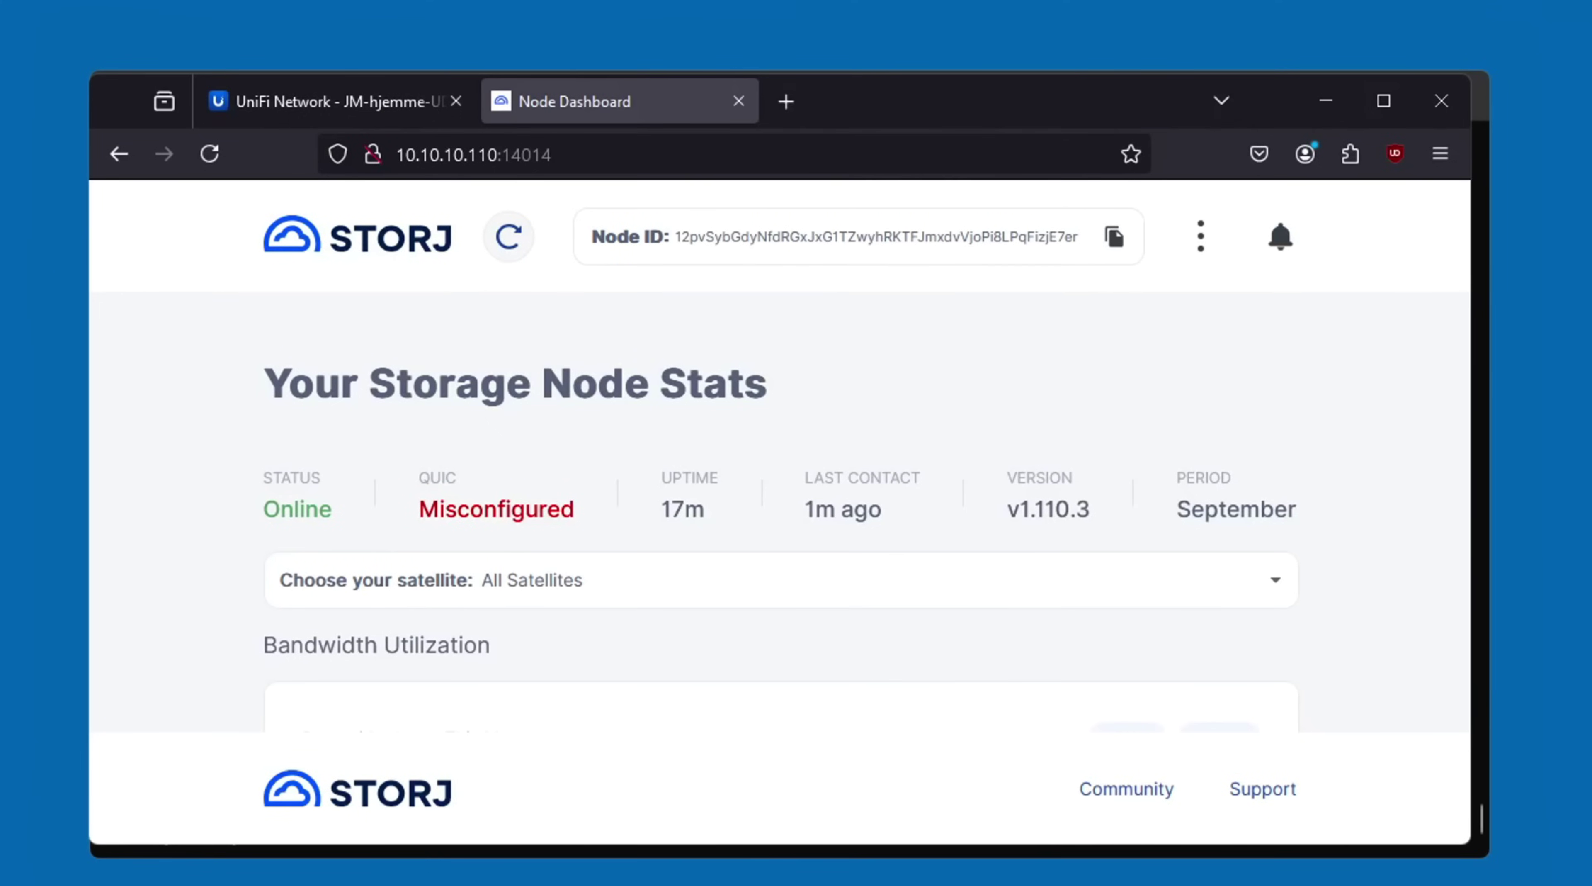
pyautogui.hotkey('ctrl', 't')
pyautogui.hotkey('ctrl', 'v')
pyautogui.press('Return')
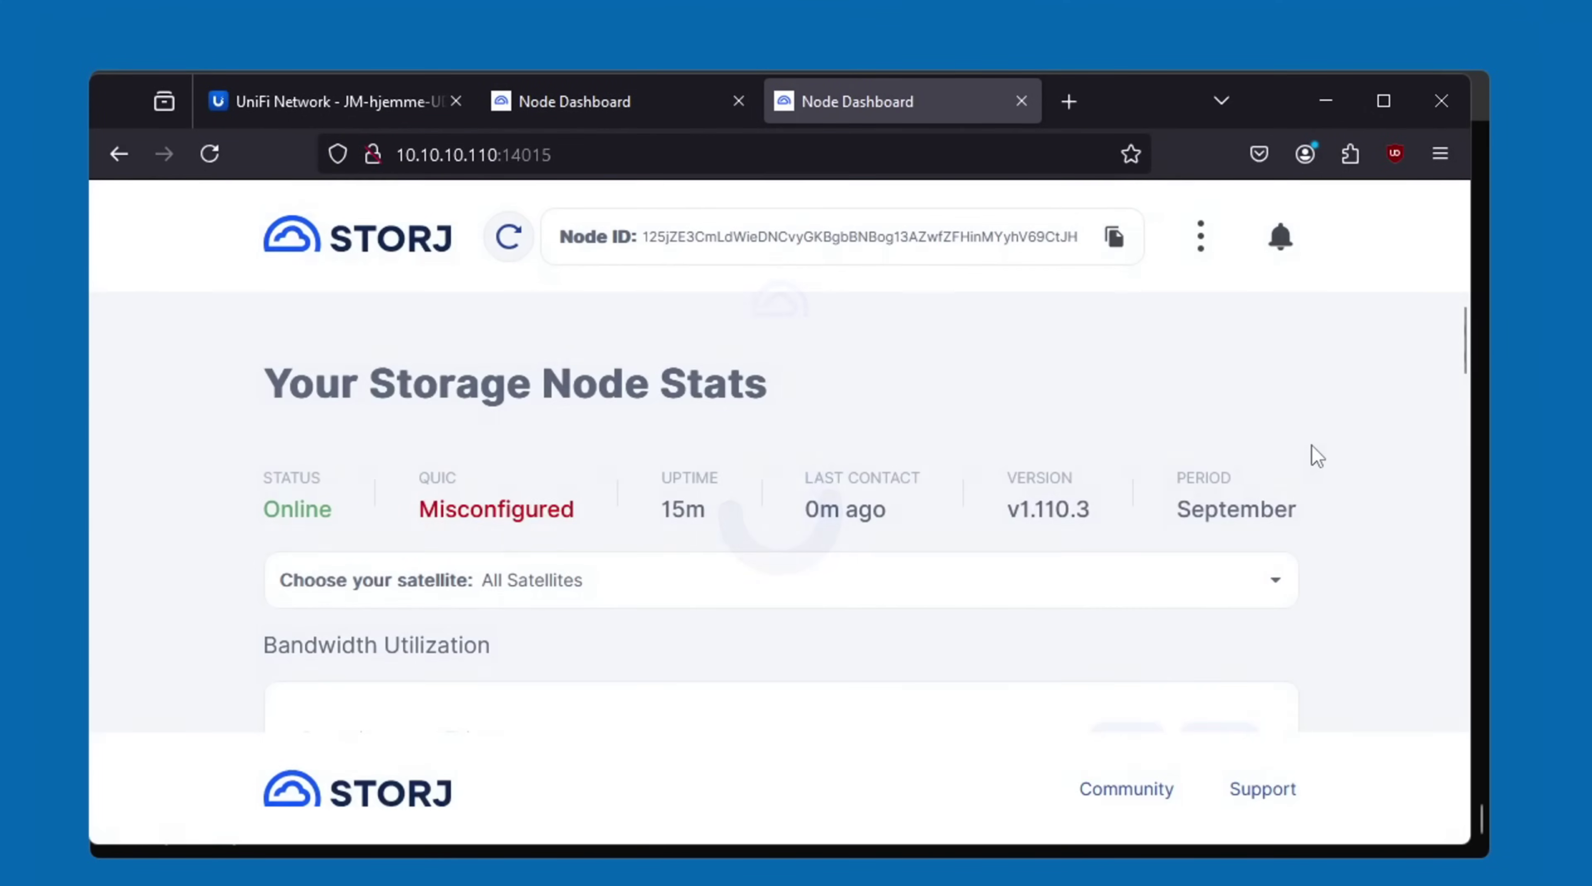
pyautogui.scroll(-10, 1317, 456)
pyautogui.scroll(2, 1318, 462)
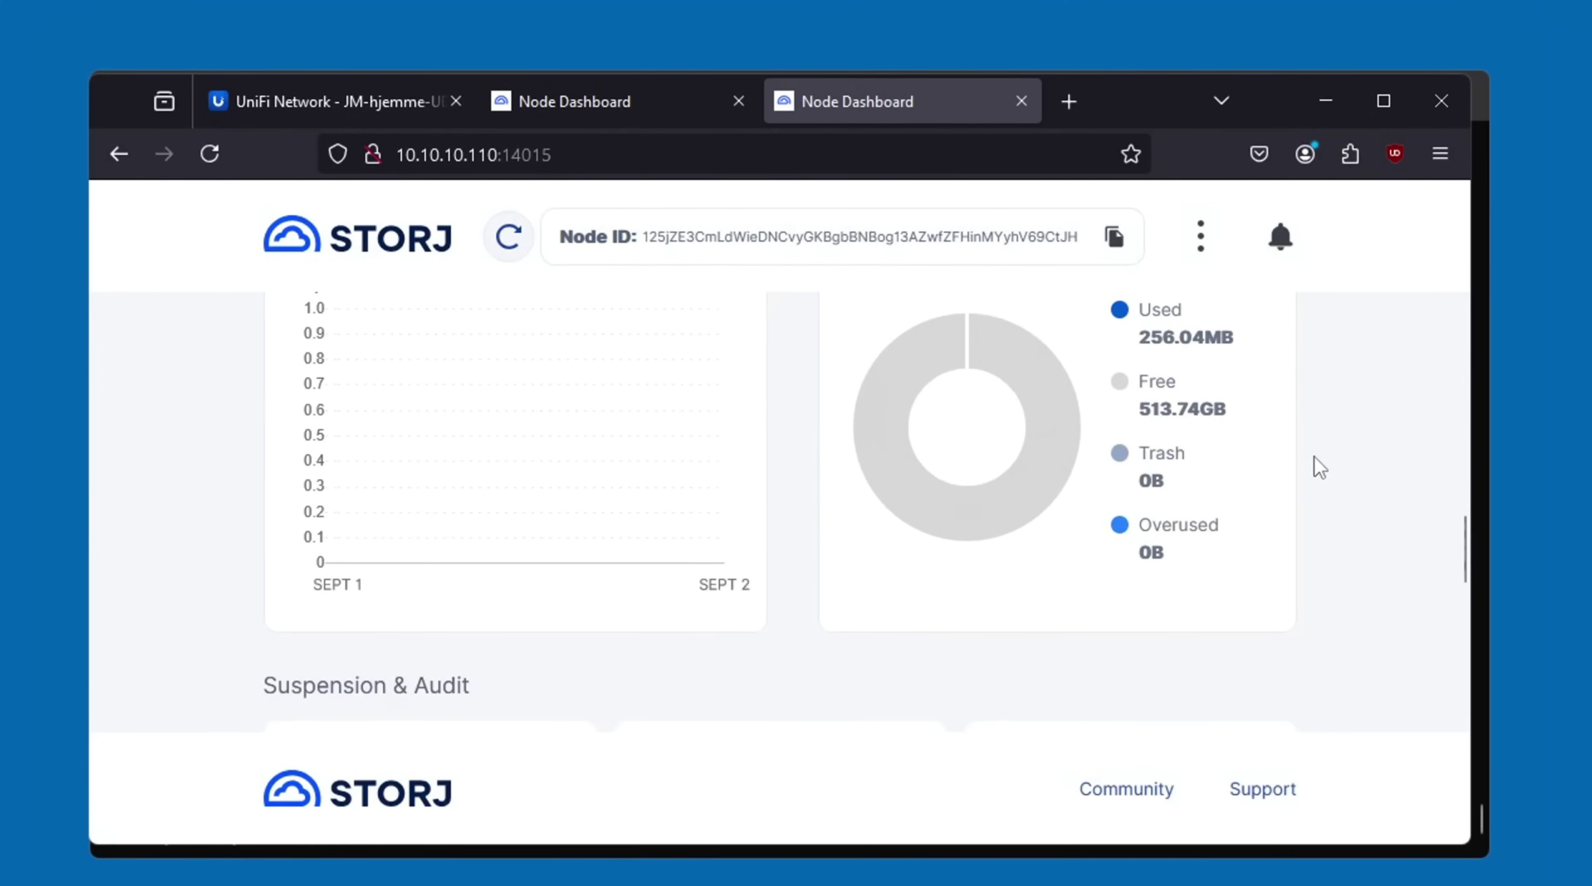
pyautogui.scroll(2, 1320, 467)
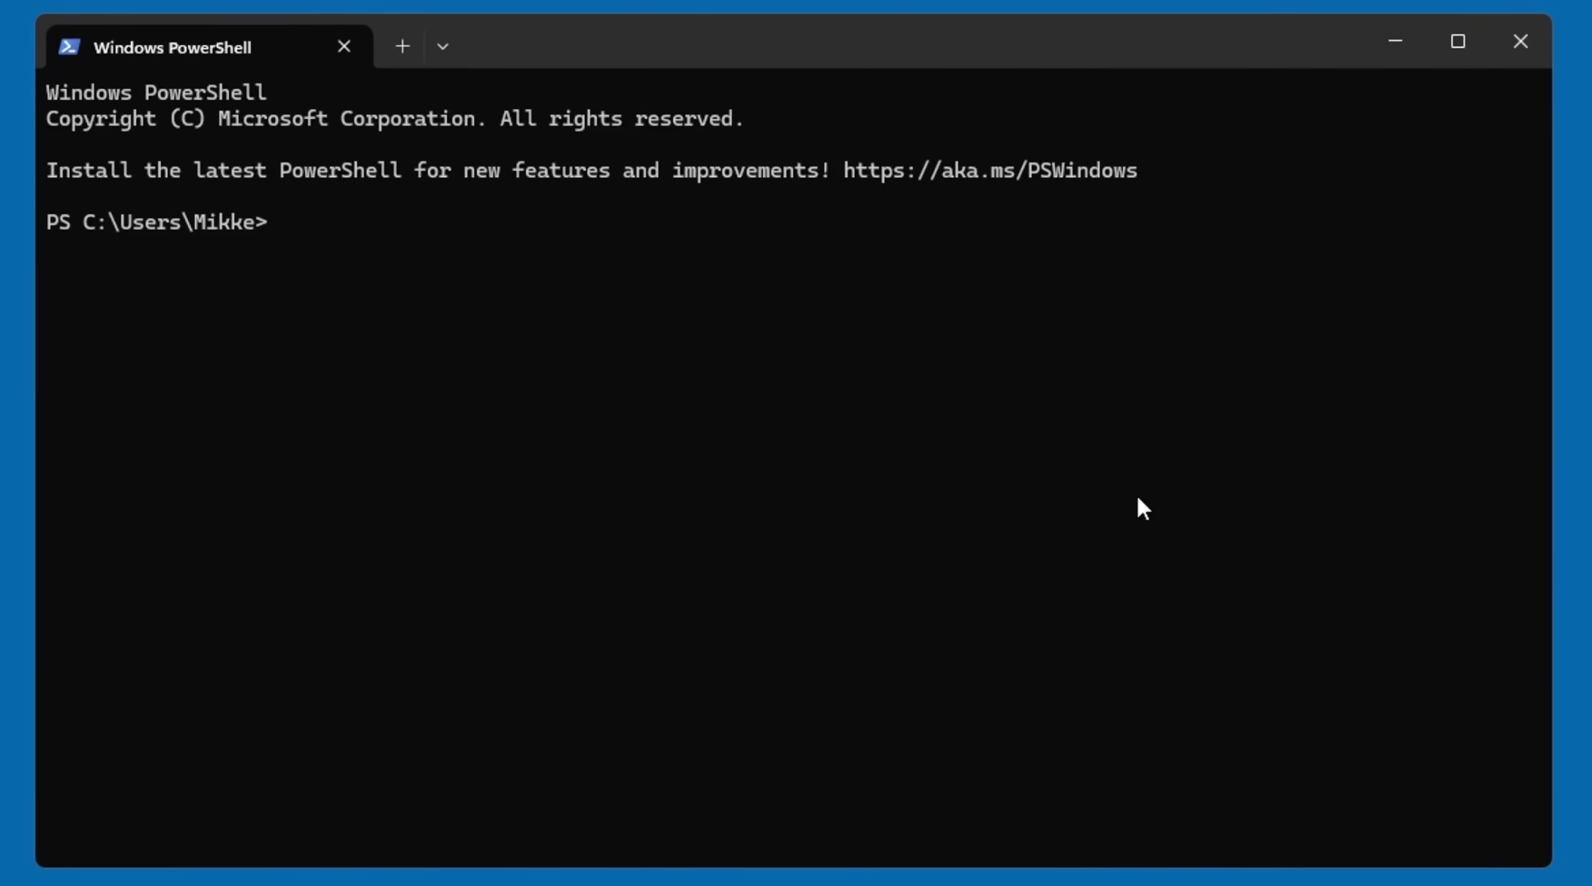
# Show the PowerShell version, clear the screen, and run Get-StorJStats against all nine nodes.
pyautogui.write('$psversiontable')
pyautogui.press('Return')
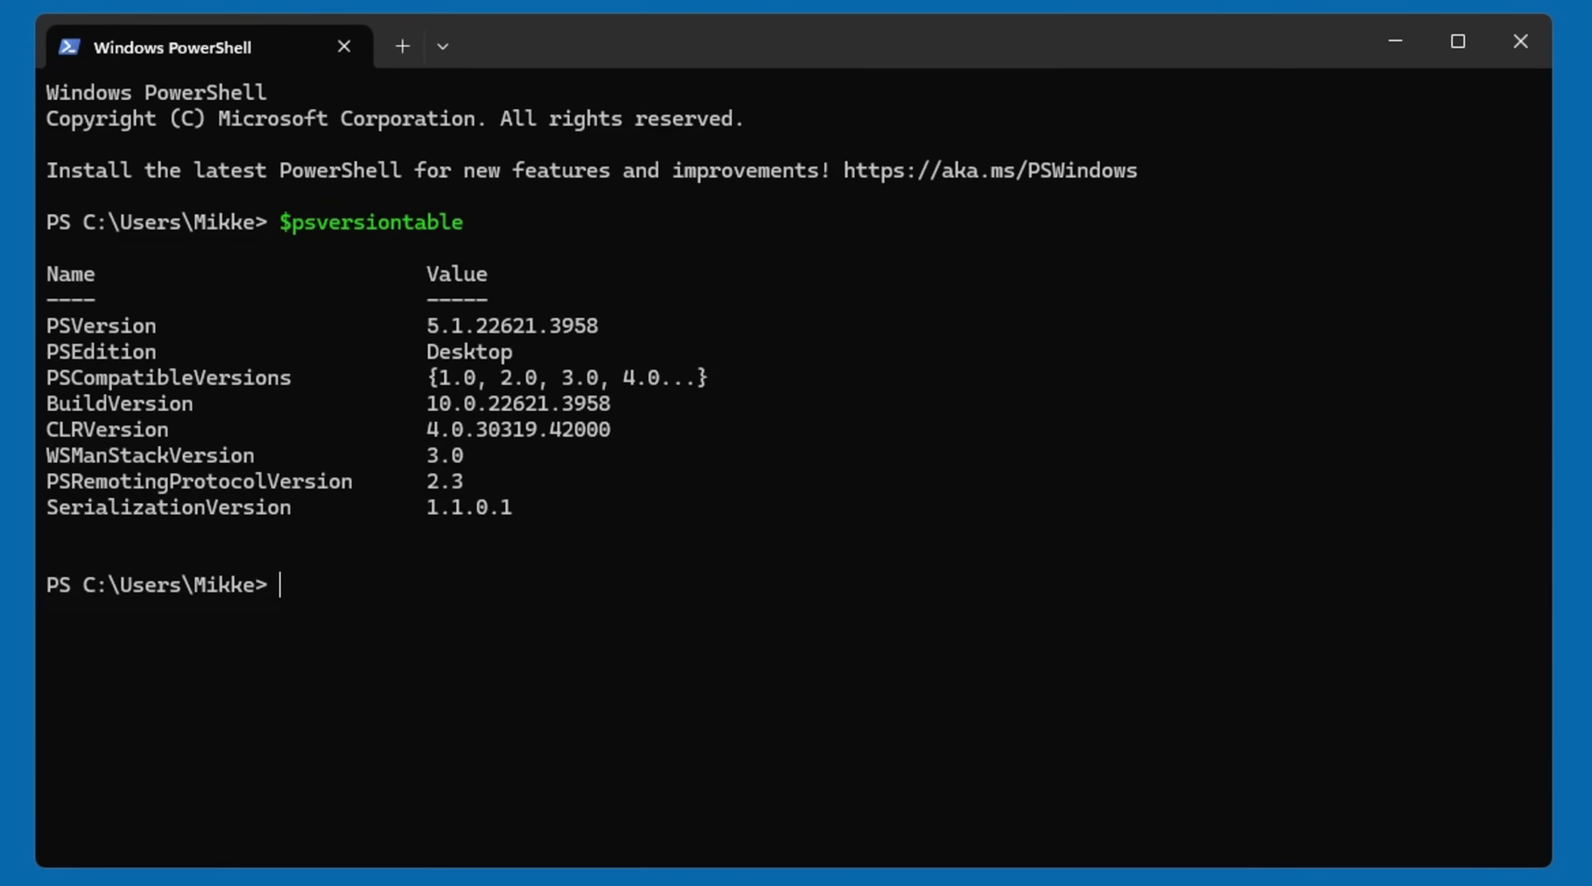
pyautogui.hotkey('ctrl', 'l')
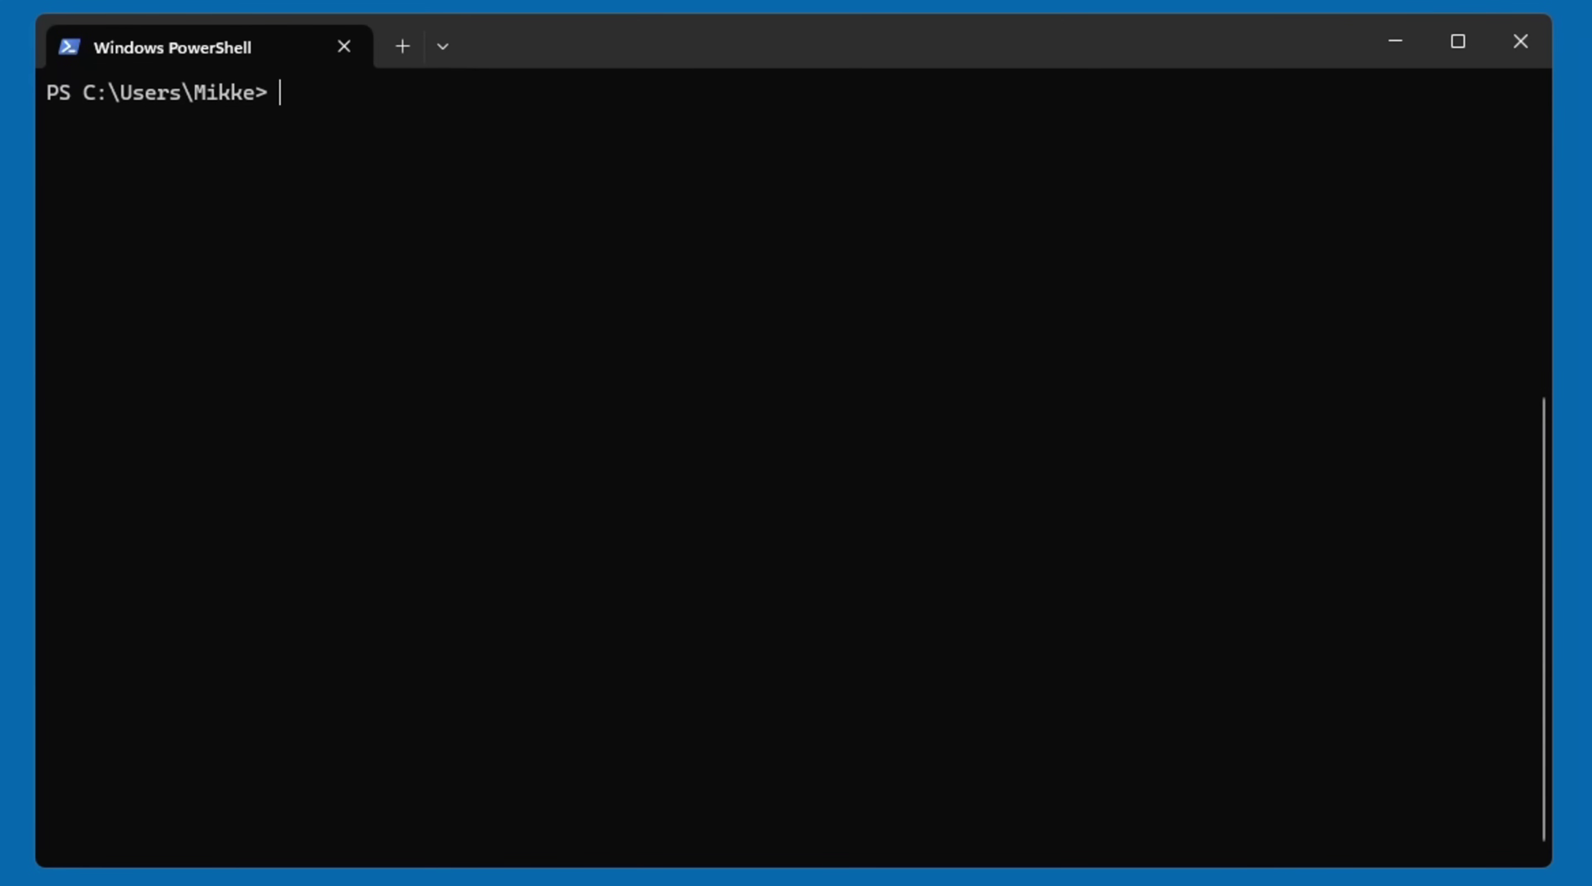
pyautogui.hotkey('ctrl', 'v')
pyautogui.press('Return')
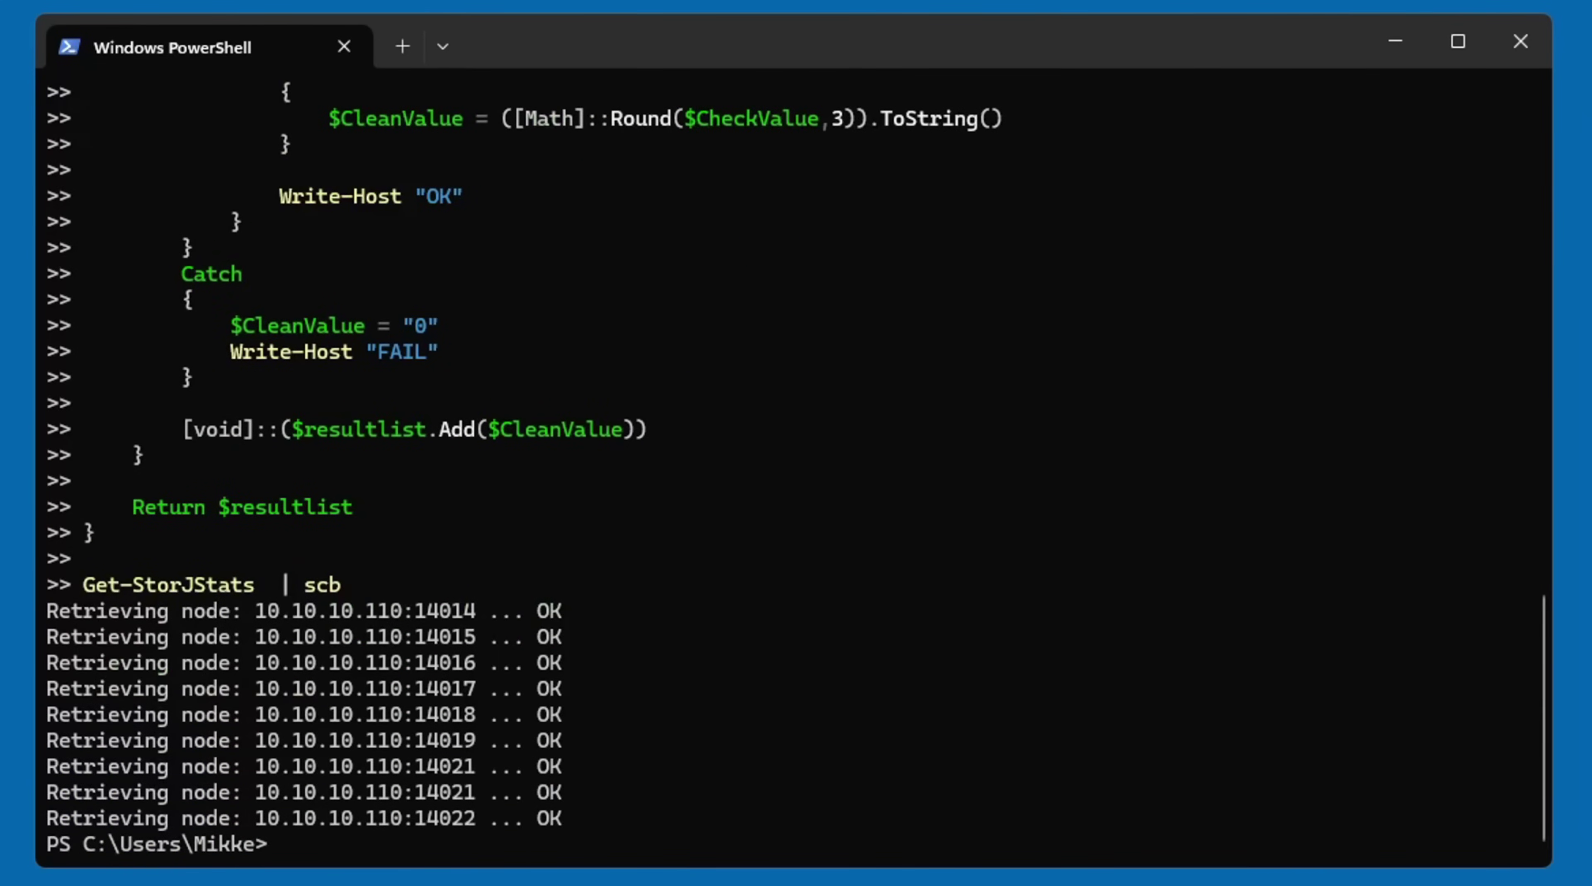
# Paste and run the copied 0,011 results, then select the printed result lines.
pyautogui.hotkey('ctrl', 'v')
pyautogui.press('Return')
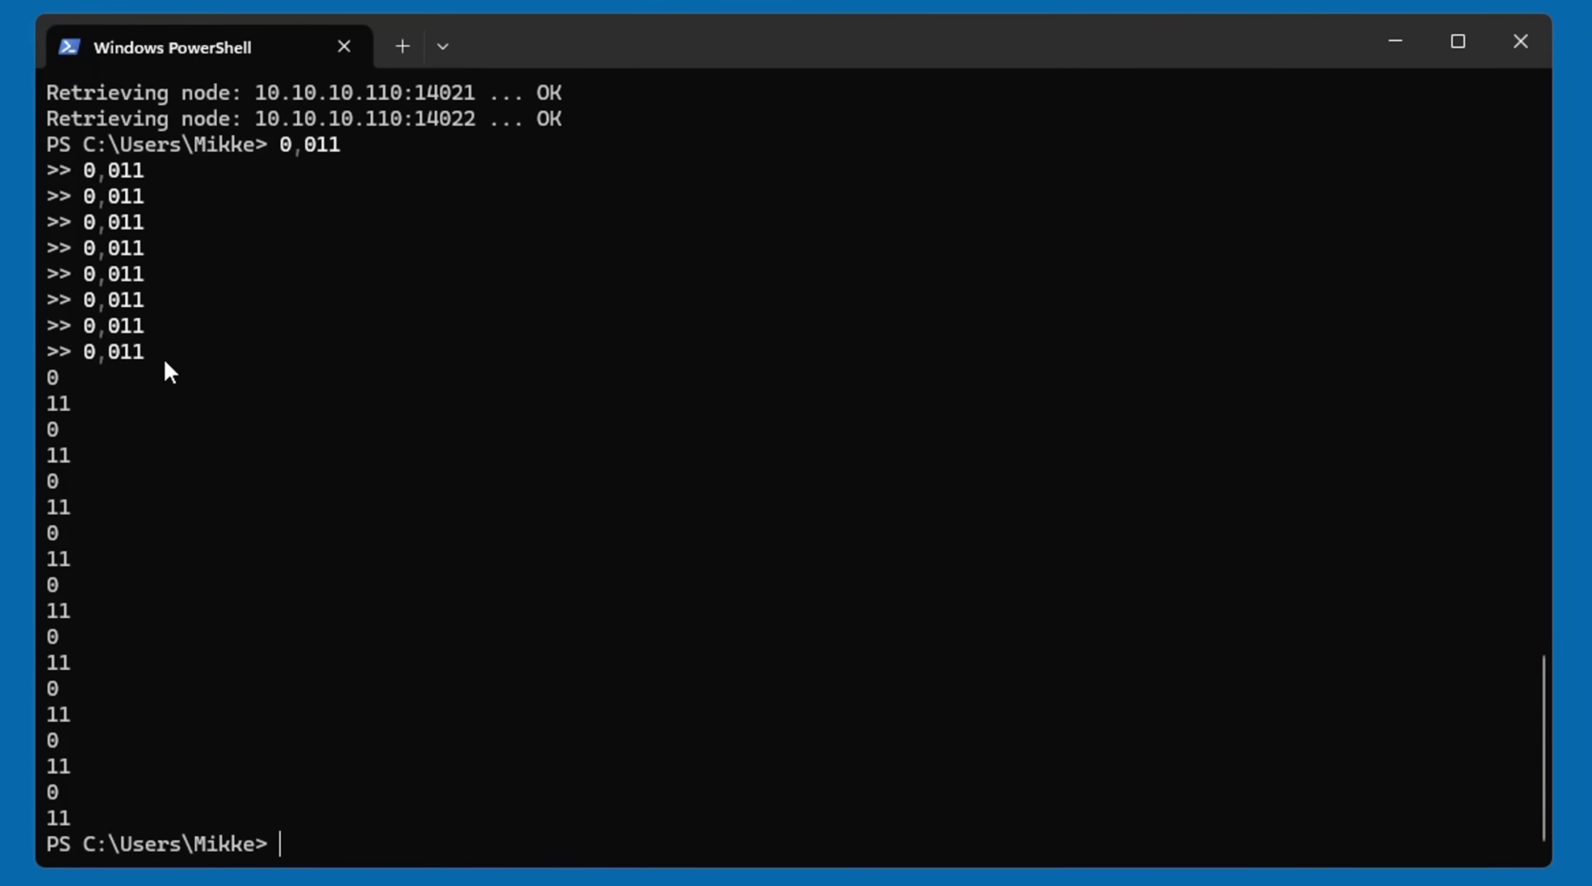
pyautogui.moveTo(168, 358); pyautogui.dragTo(1, 180)
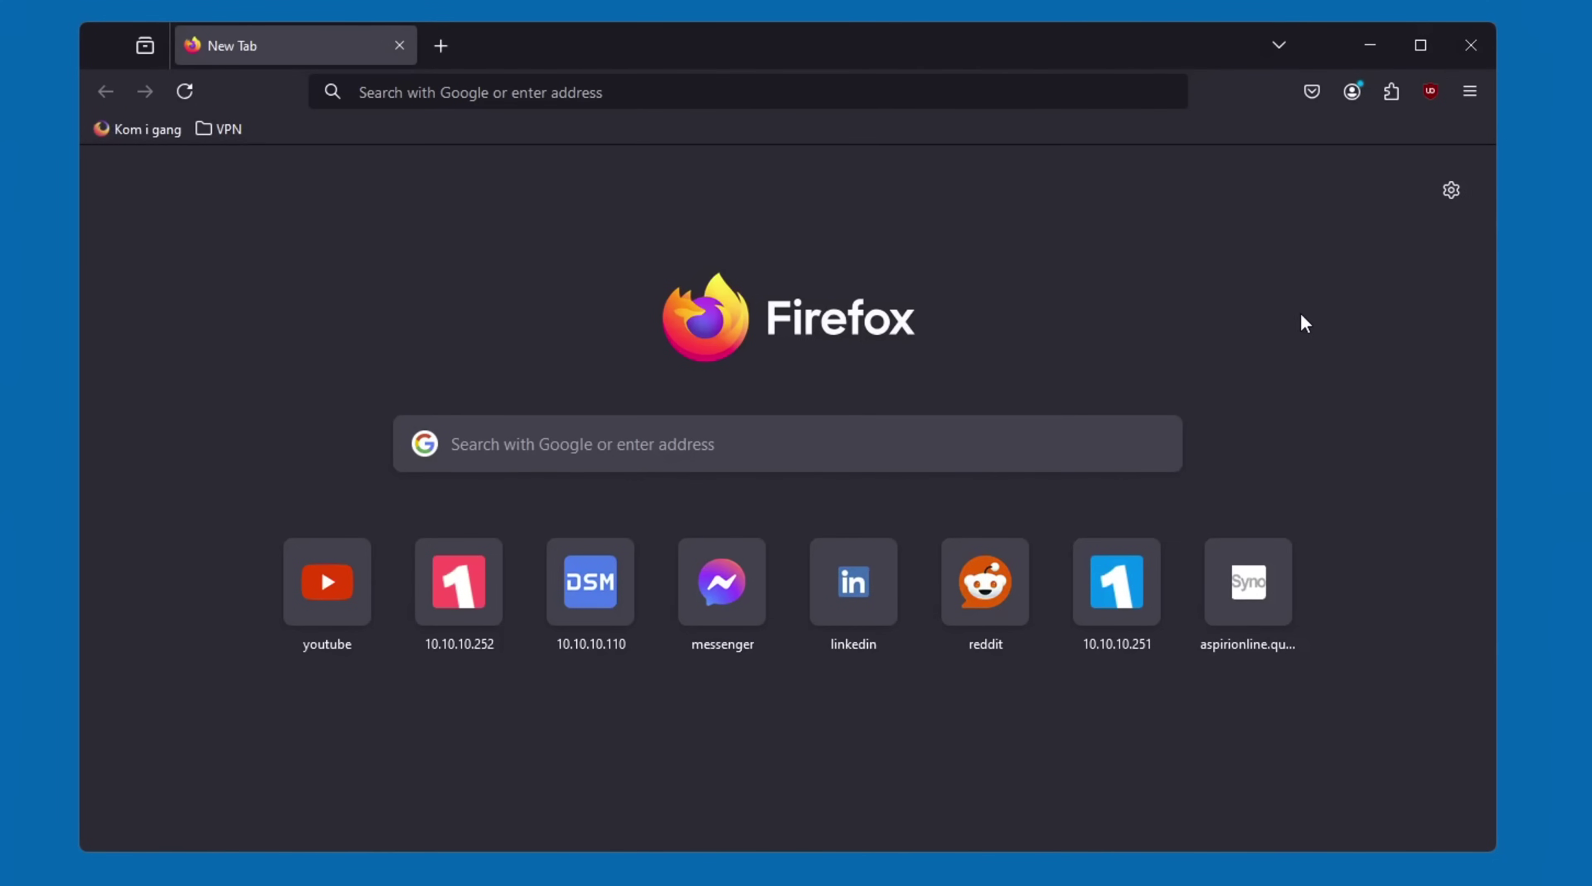
# Open the 10.10.10.110:14014 and 14015 node dashboards, scrolling to Disk Utilization on each.
pyautogui.hotkey('ctrl', 'l')
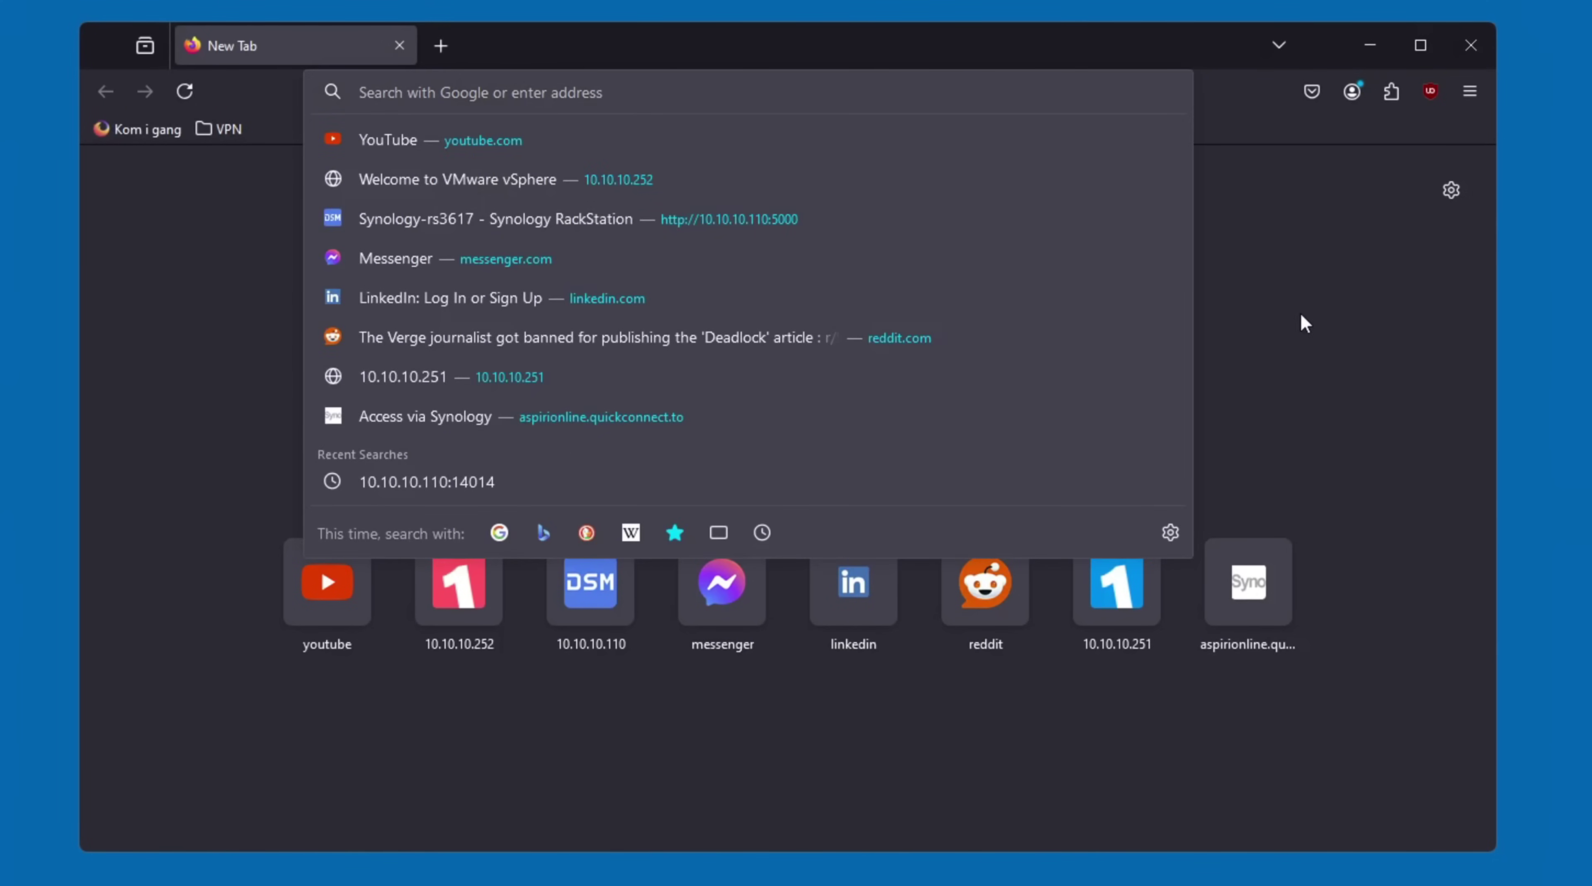
pyautogui.write('10.10.10.110:140')
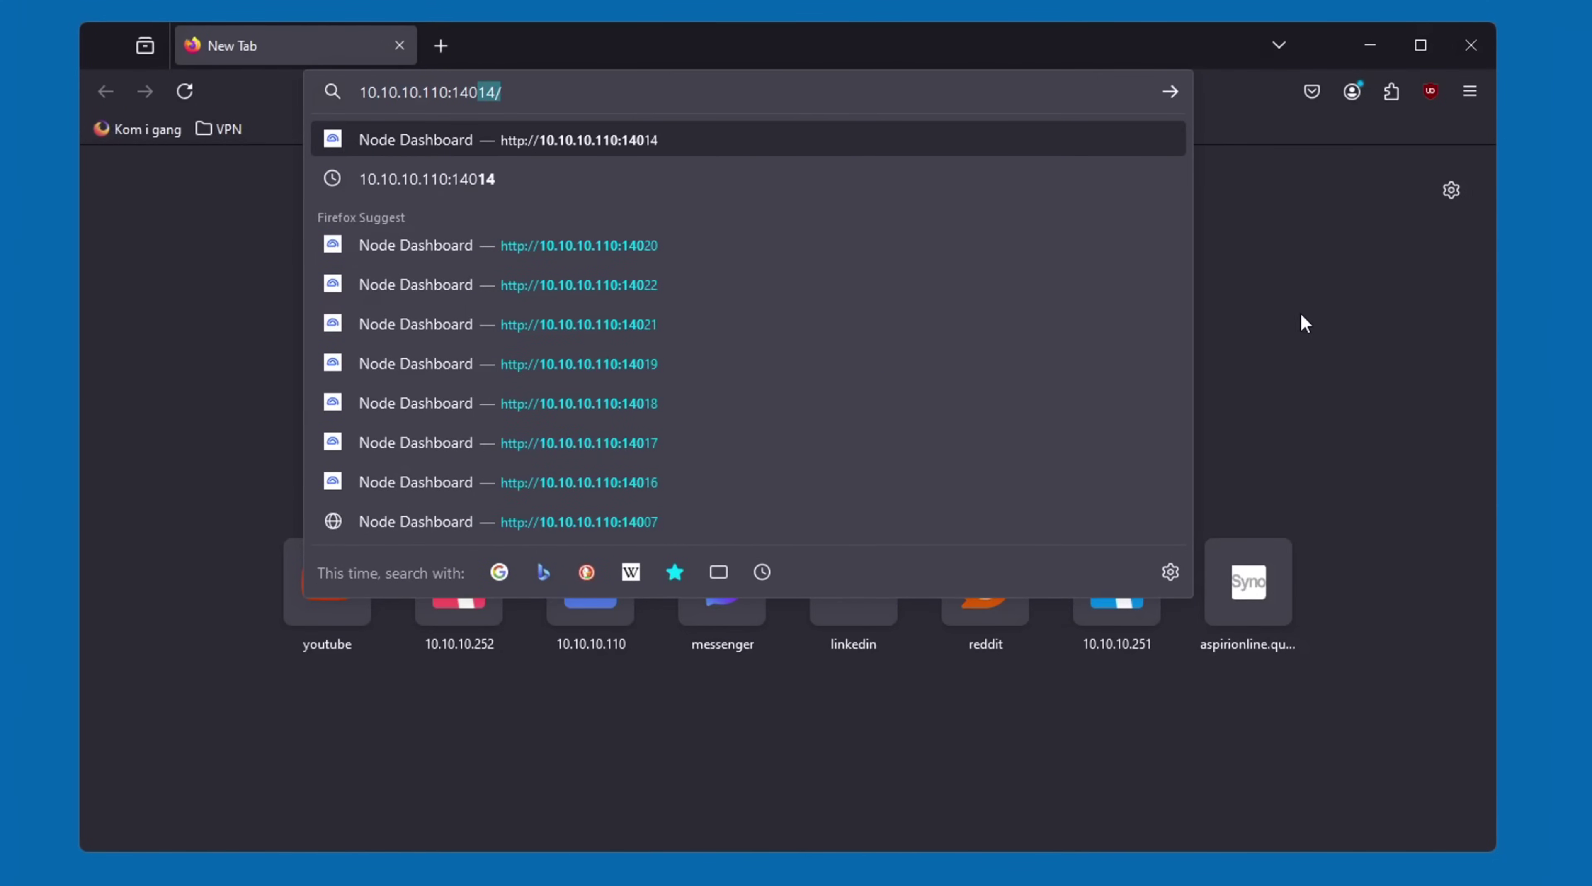
pyautogui.press('Return')
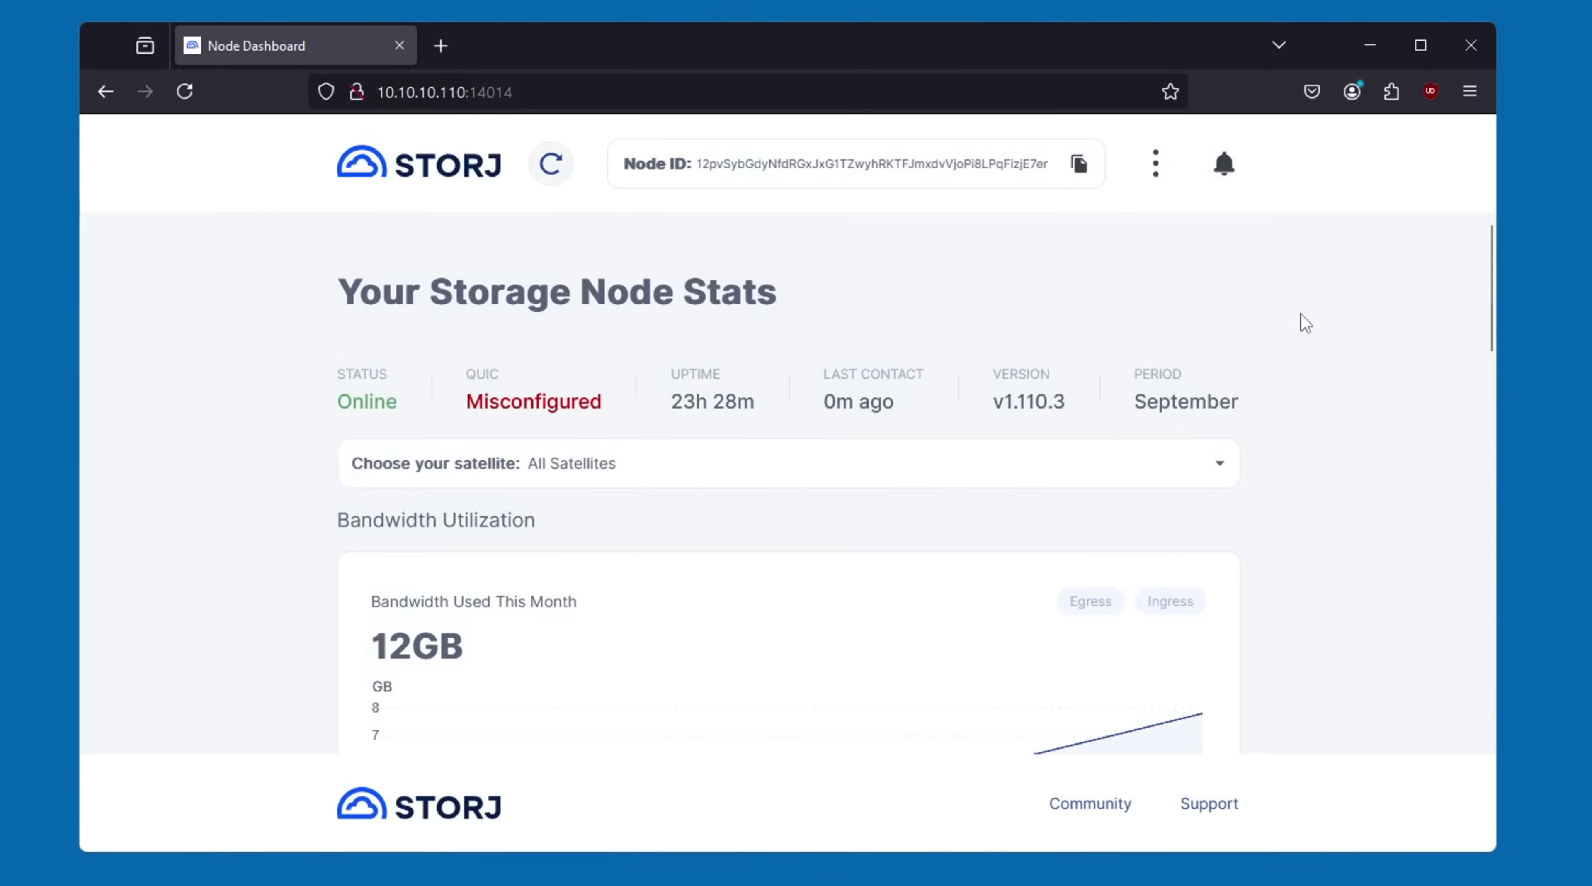
pyautogui.scroll(-10, 1302, 328)
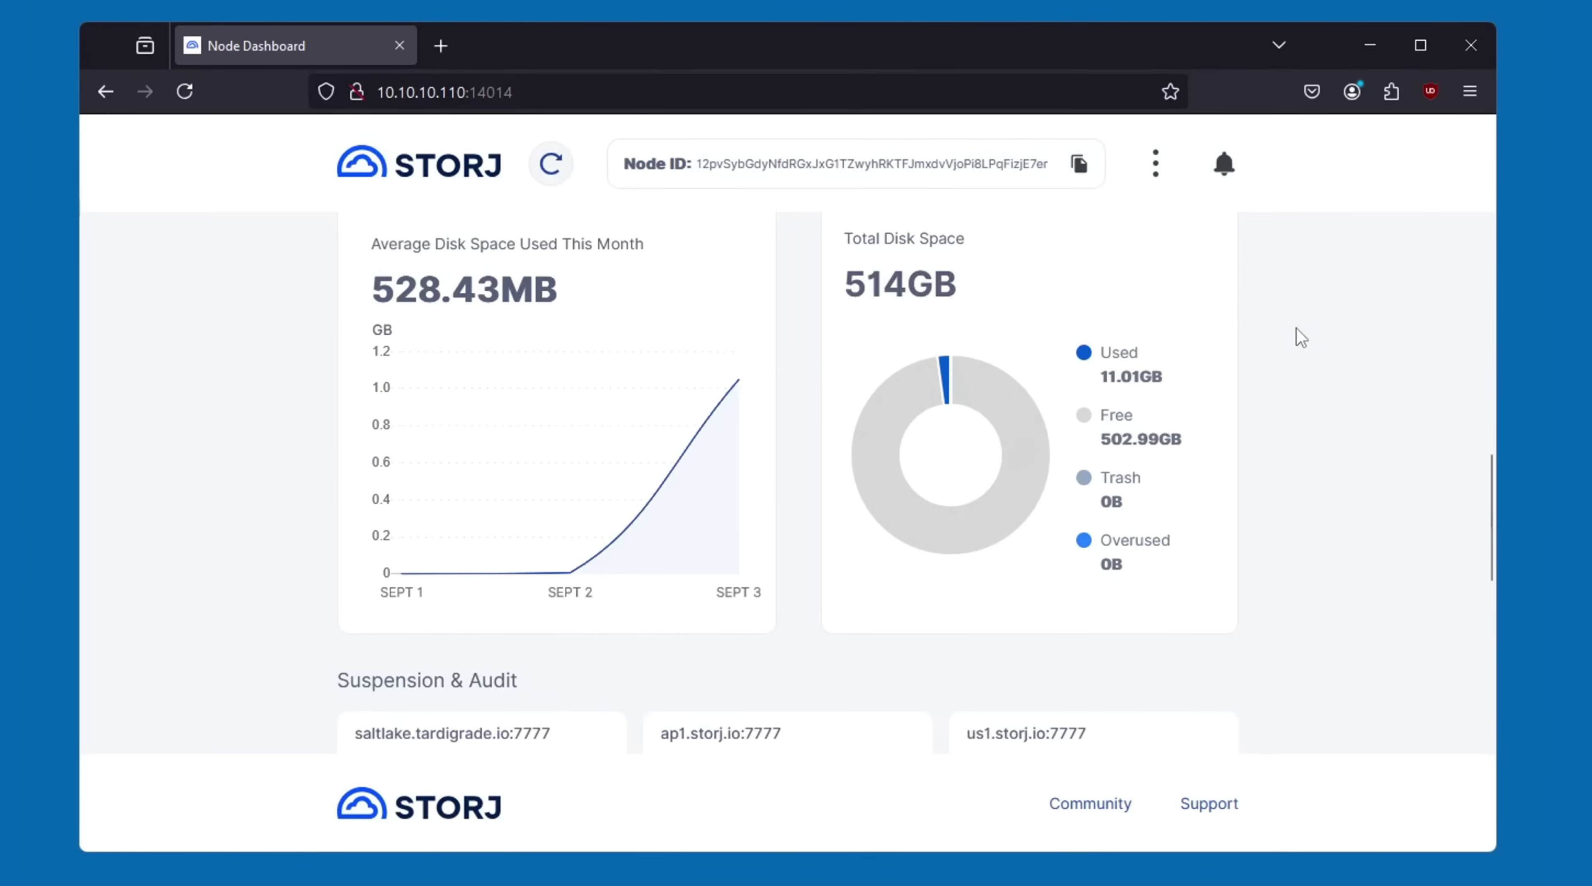
pyautogui.hotkey('ctrl', 'l')
pyautogui.press('End')
pyautogui.press('BackSpace')
pyautogui.write('5')
pyautogui.press('Return')
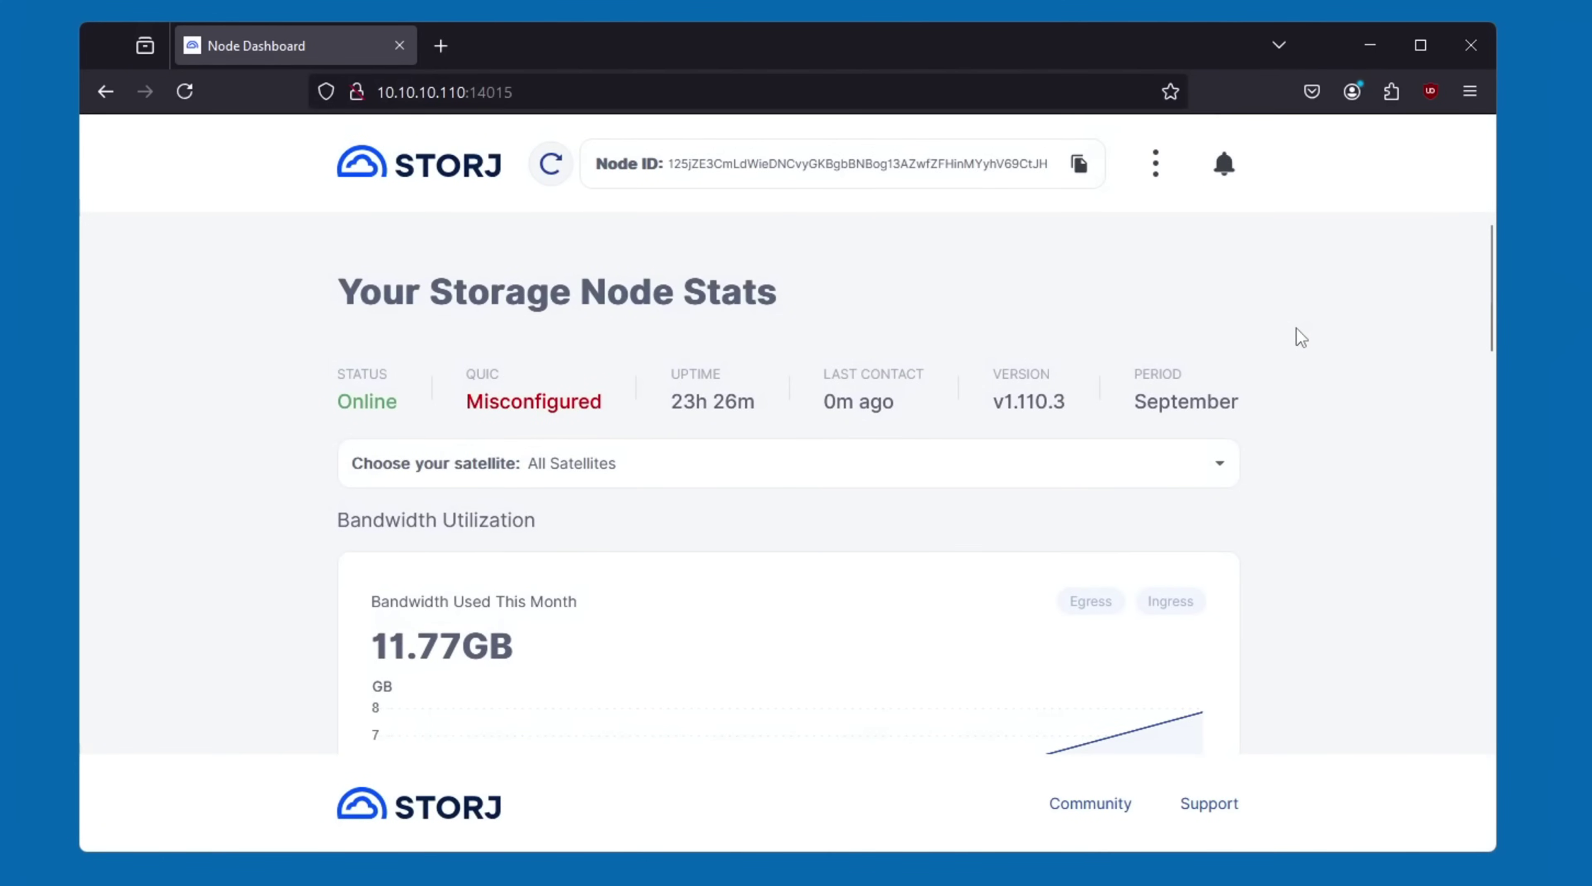
pyautogui.scroll(-8, 1296, 328)
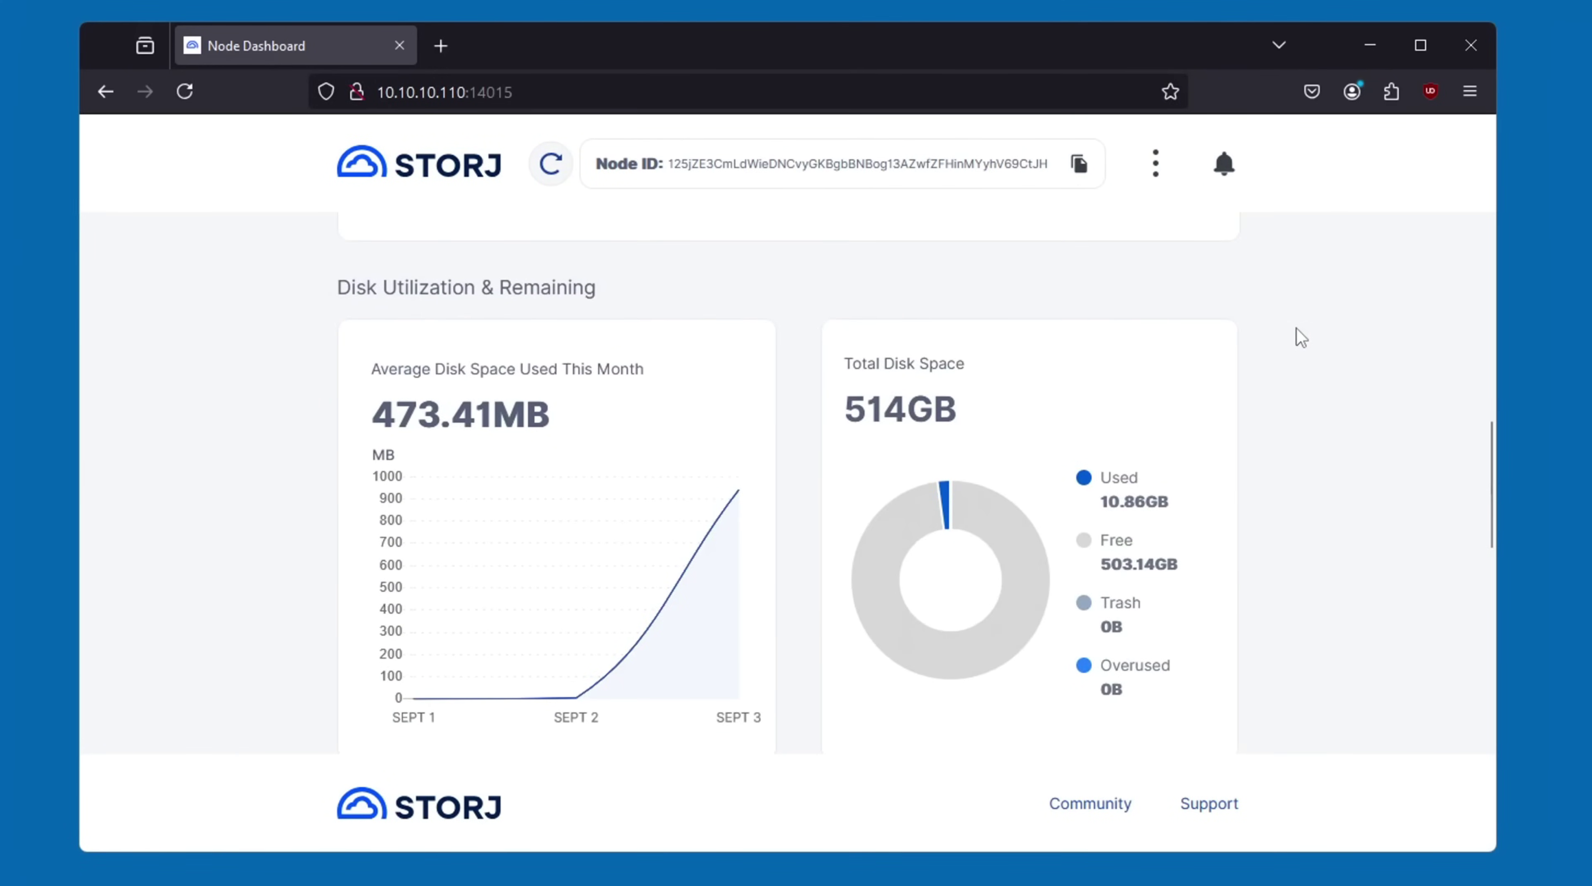
# Check the node dashboards on ports 14016 and 14017, each Online with about 11 GB used.
pyautogui.hotkey('ctrl', 'l')
pyautogui.press('End')
pyautogui.press('BackSpace')
pyautogui.write('6')
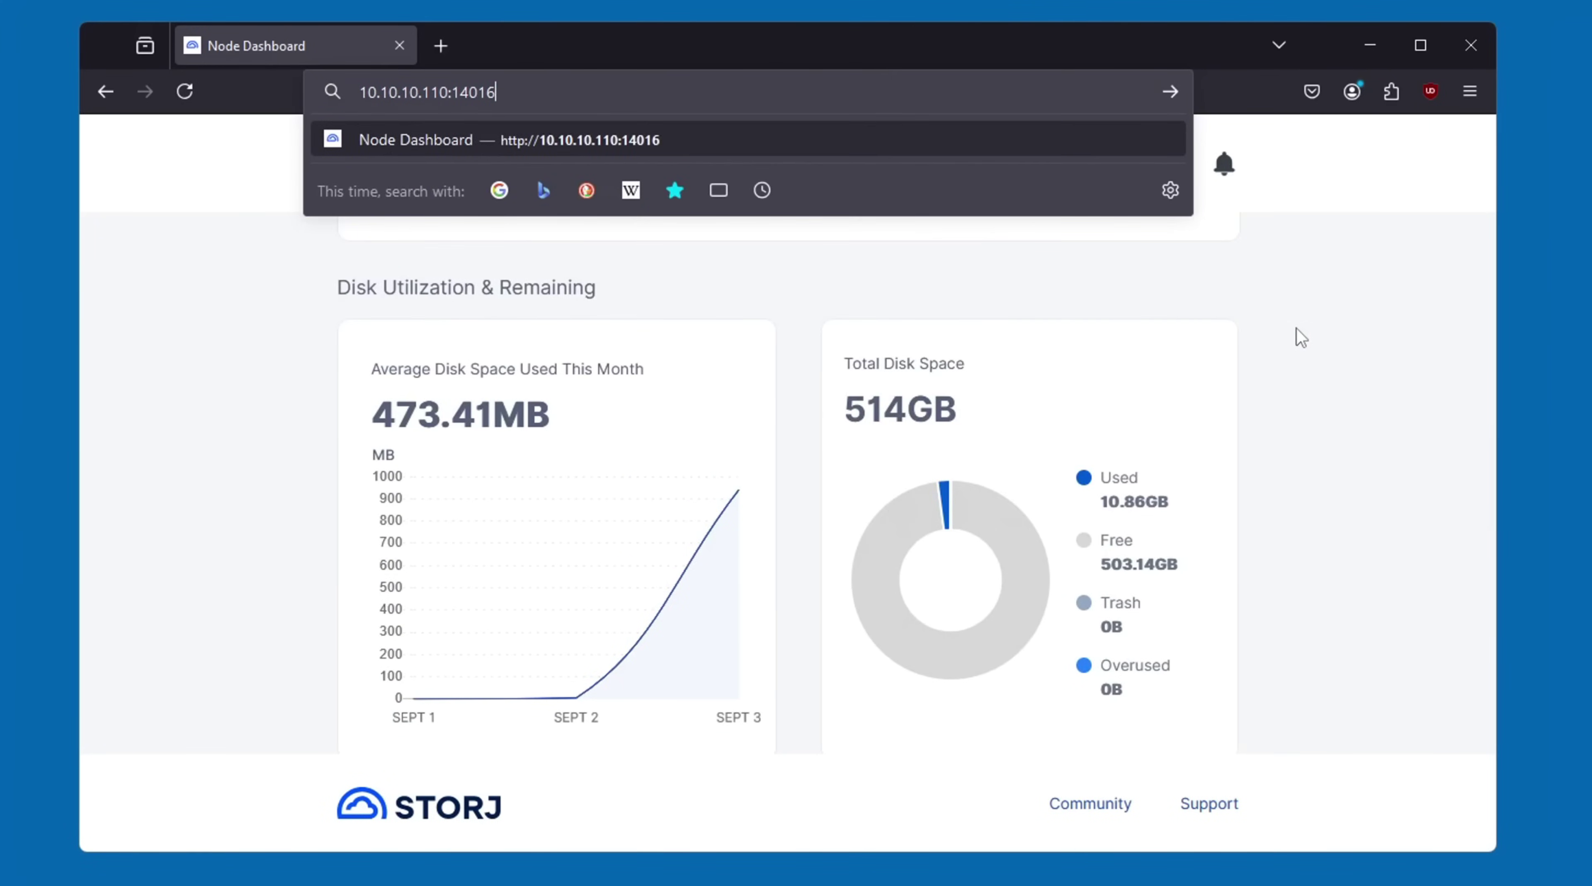
pyautogui.press('Return')
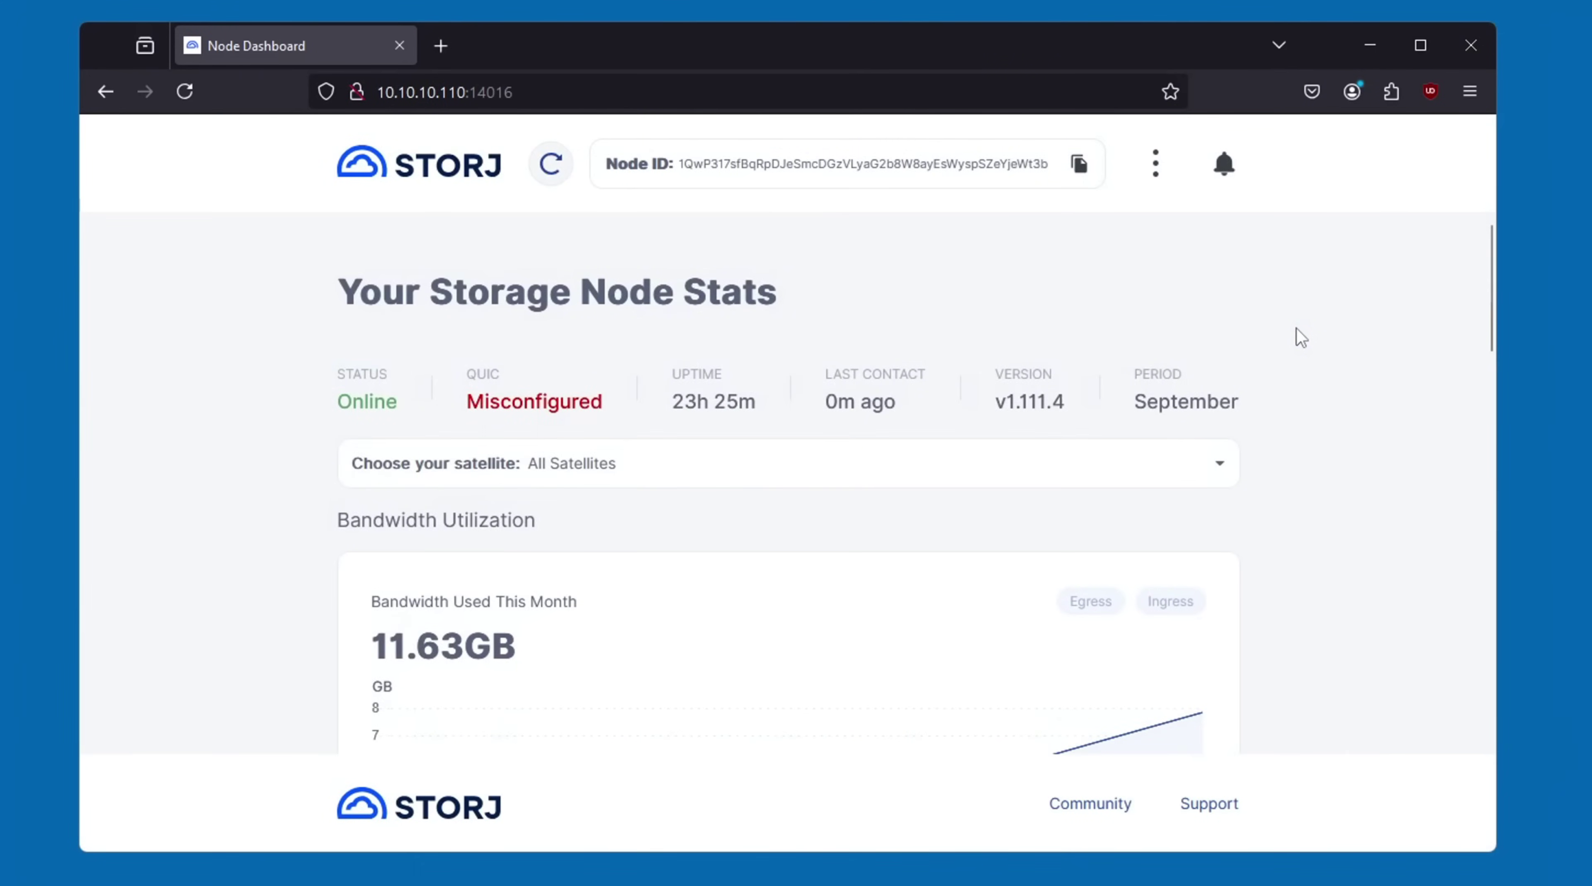
pyautogui.scroll(-8, 1296, 329)
pyautogui.hotkey('ctrl', 'l')
pyautogui.press('End')
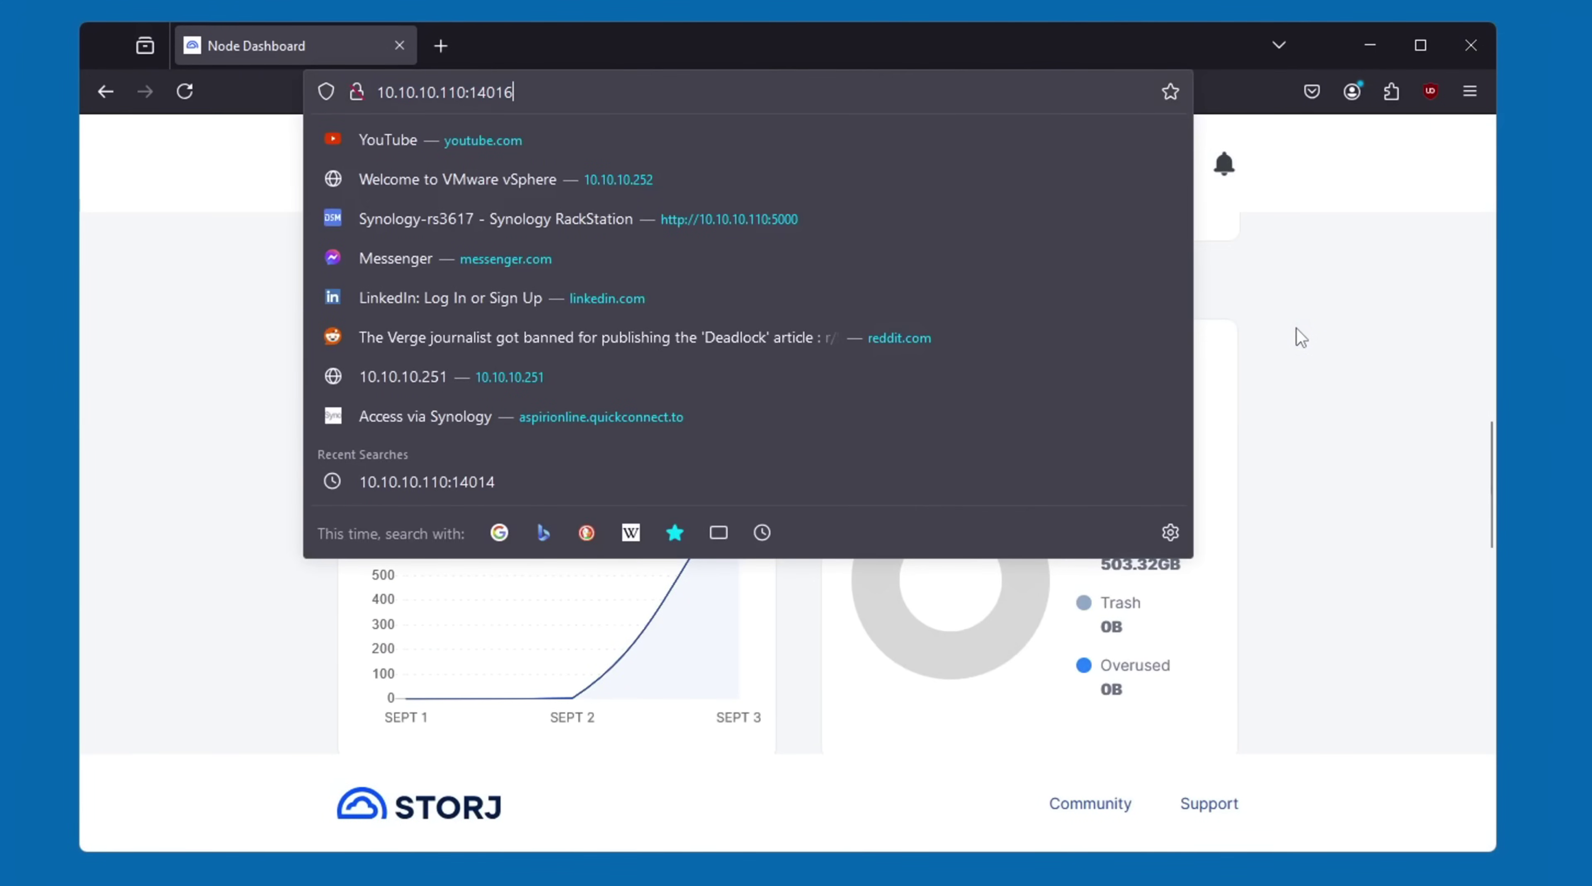
pyautogui.write('/')
pyautogui.press('BackSpace')
pyautogui.press('BackSpace')
pyautogui.write('7')
pyautogui.press('Return')
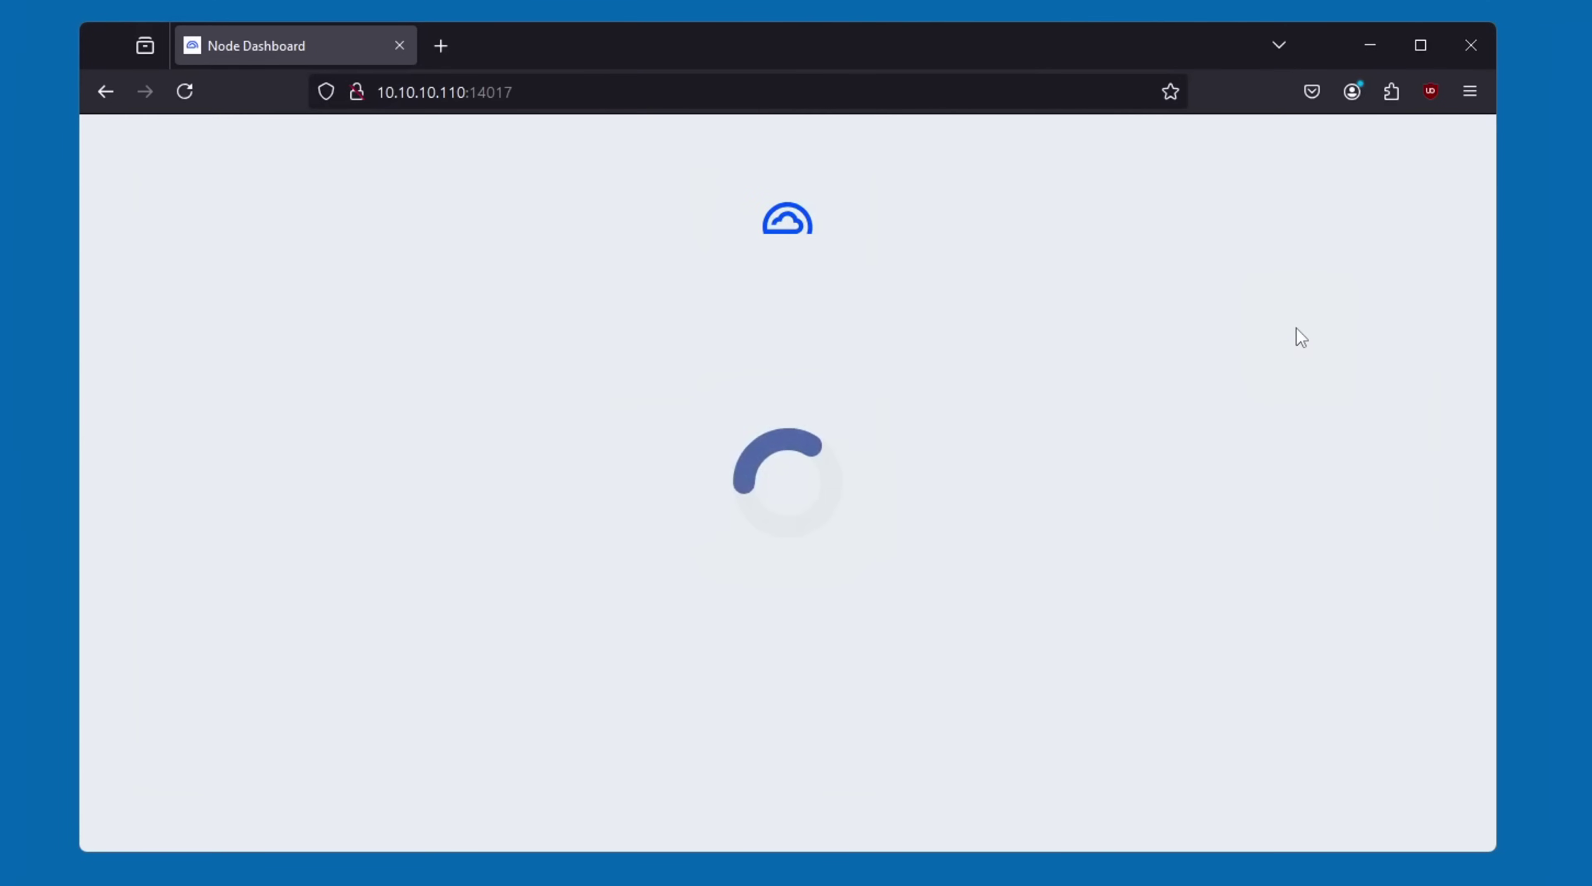
pyautogui.scroll(-8, 1296, 329)
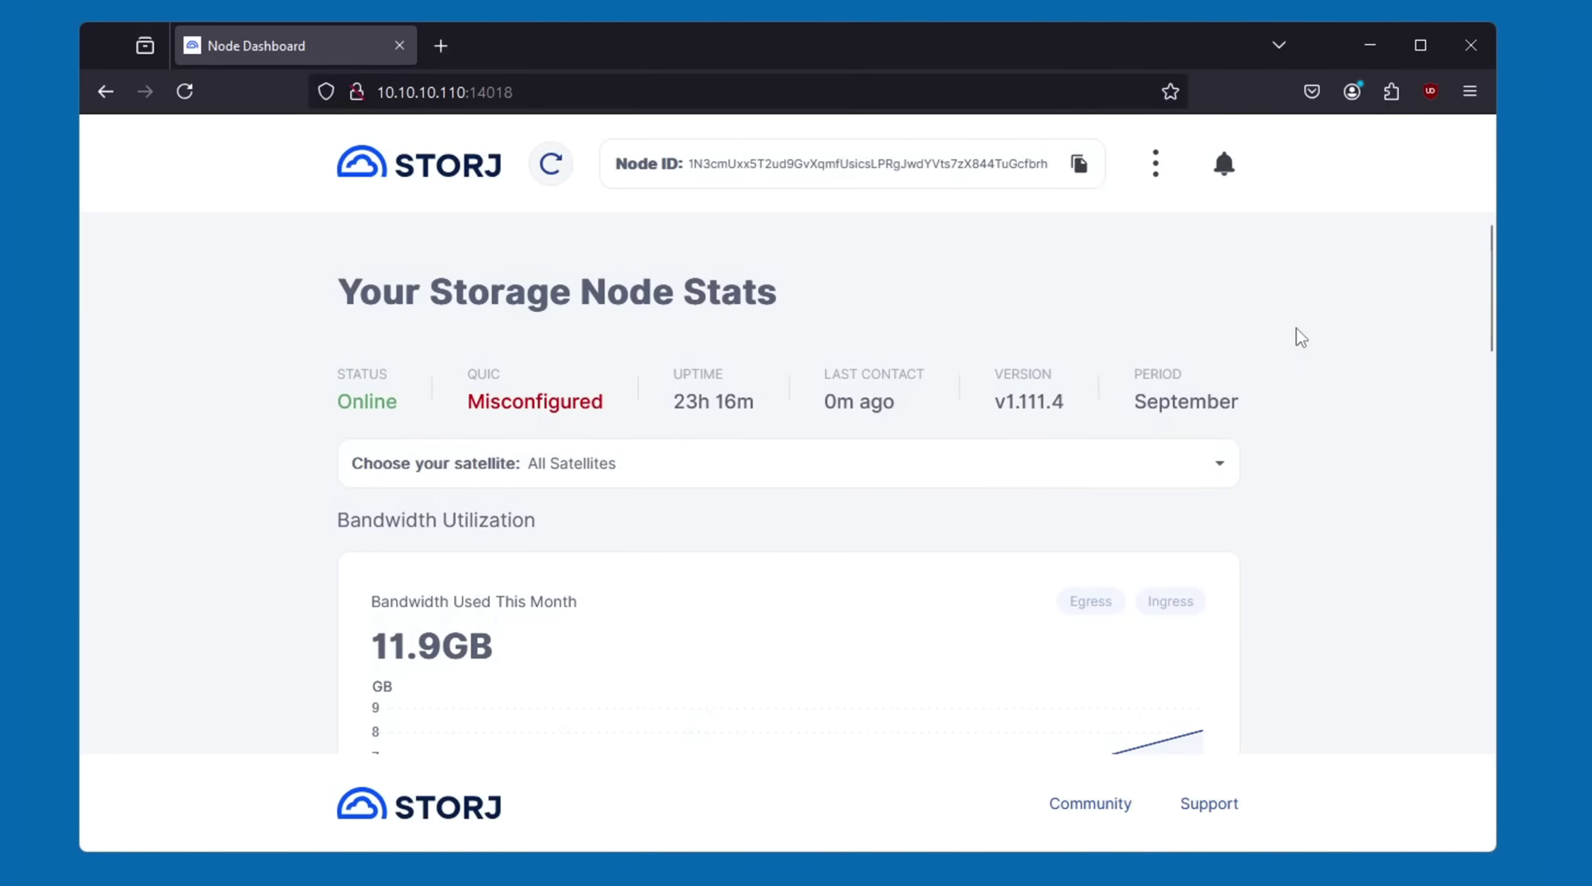
pyautogui.scroll(-8, 1296, 329)
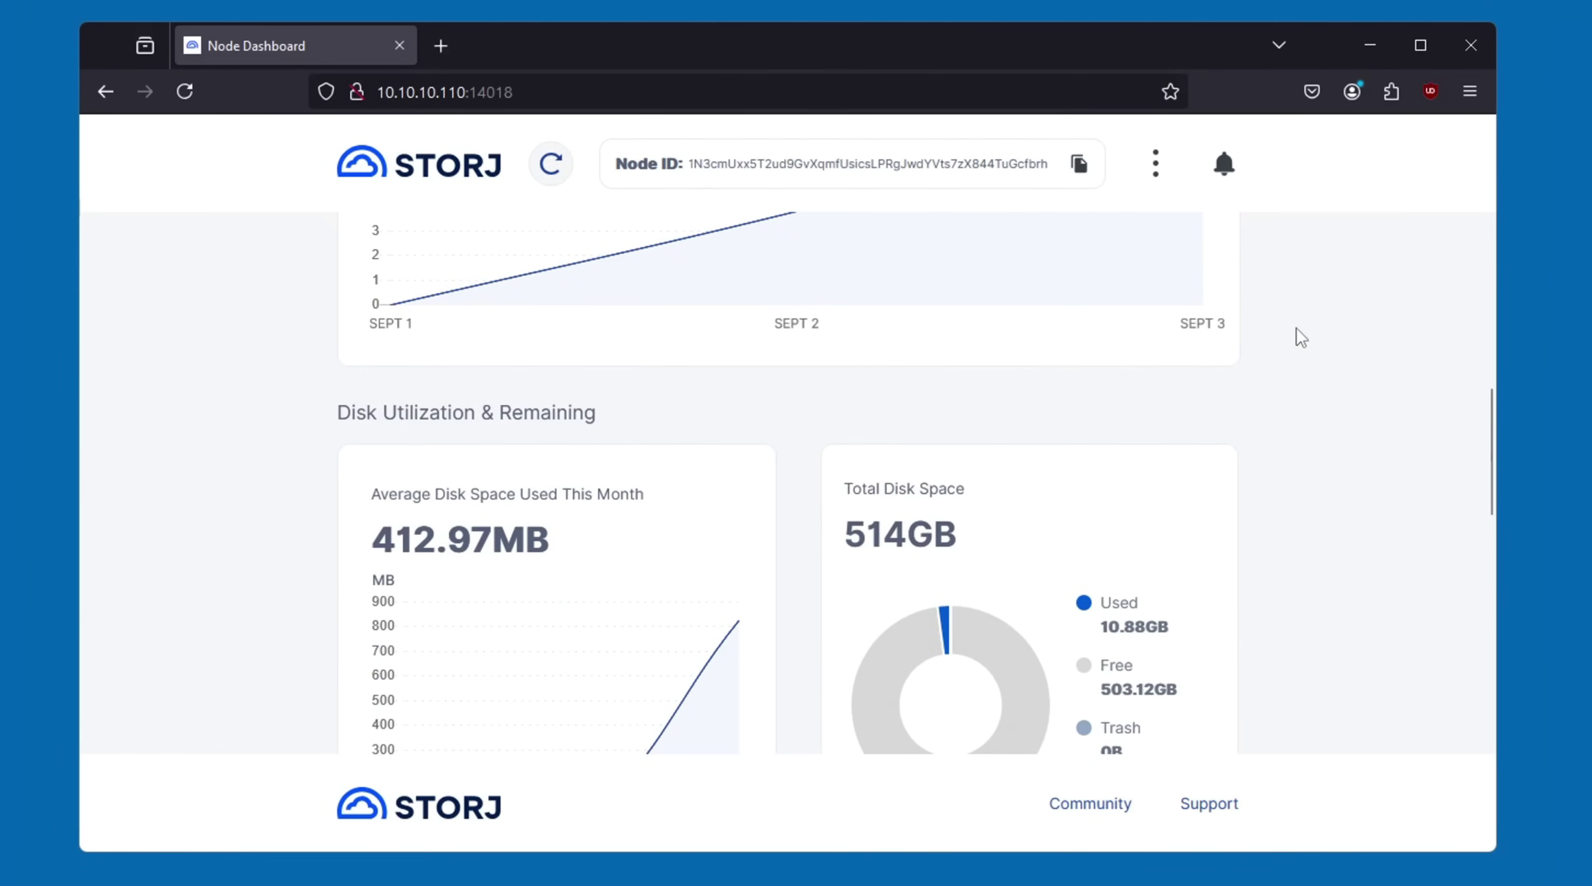
# Check the node dashboards on ports 14019 and 14020, the latter Online with QUIC Misconfigured.
pyautogui.hotkey('ctrl', 'l')
pyautogui.press('BackSpace')
pyautogui.write('9')
pyautogui.press('Return')
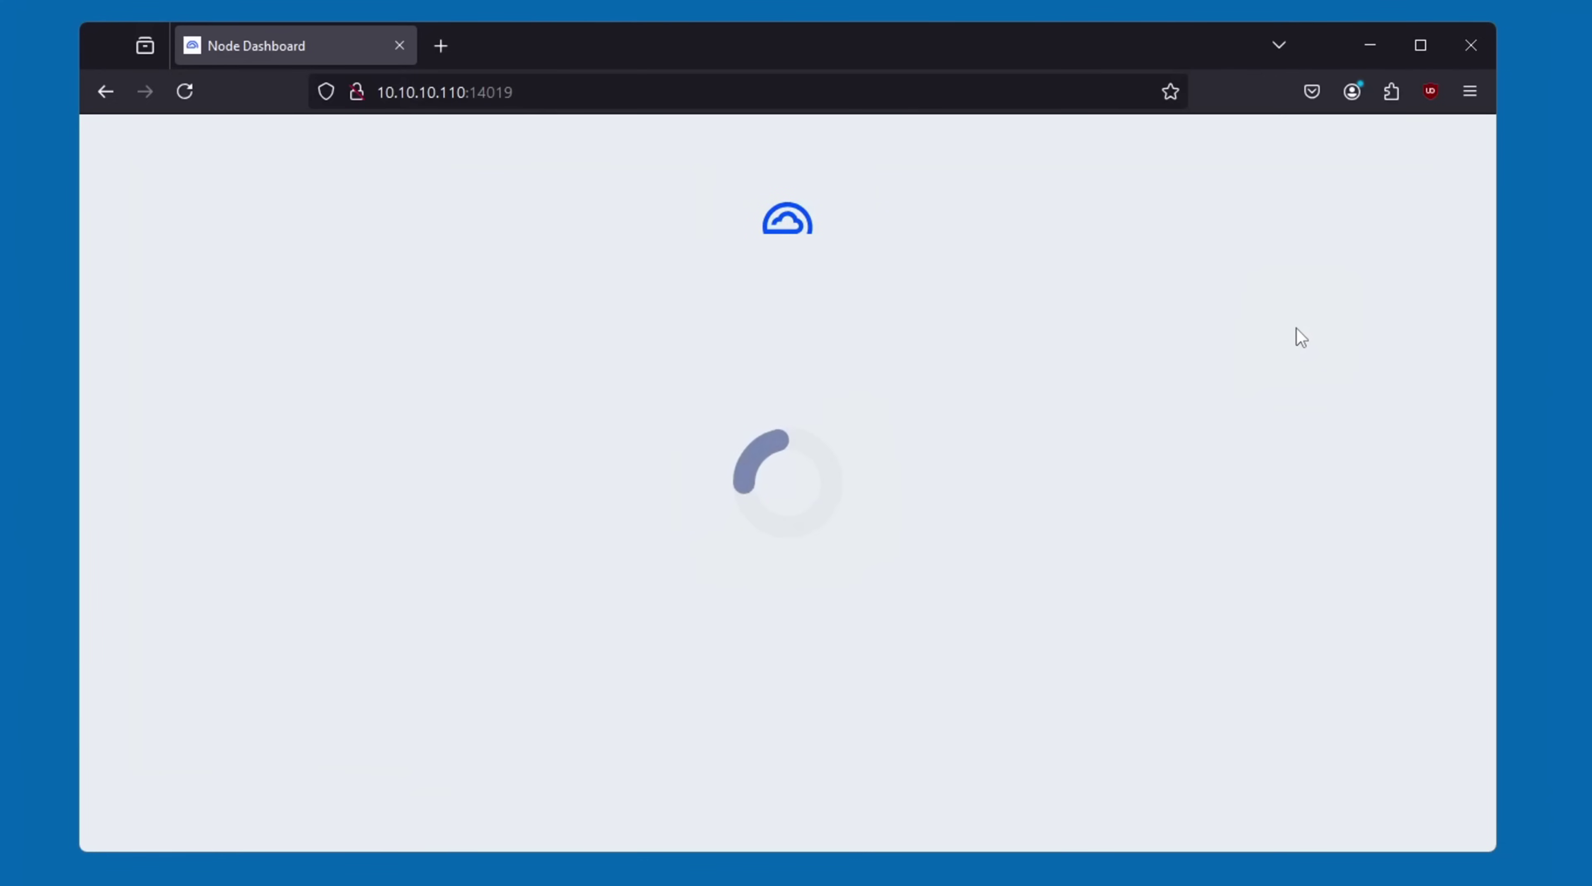
pyautogui.scroll(-8, 1296, 327)
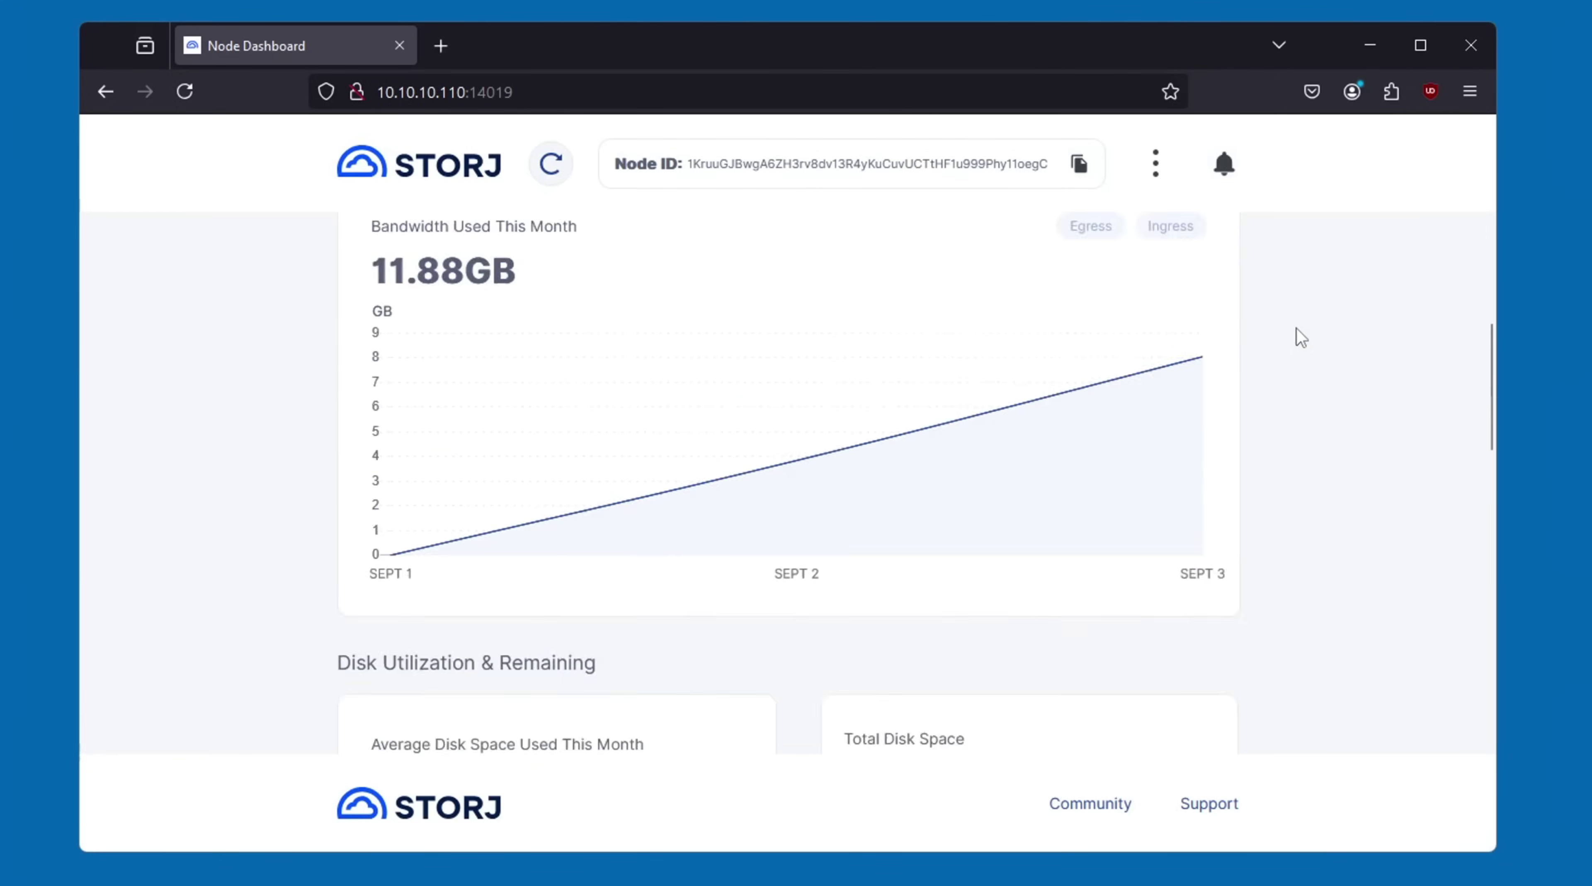
pyautogui.hotkey('ctrl', 'l')
pyautogui.press('BackSpace')
pyautogui.press('BackSpace')
pyautogui.write('20')
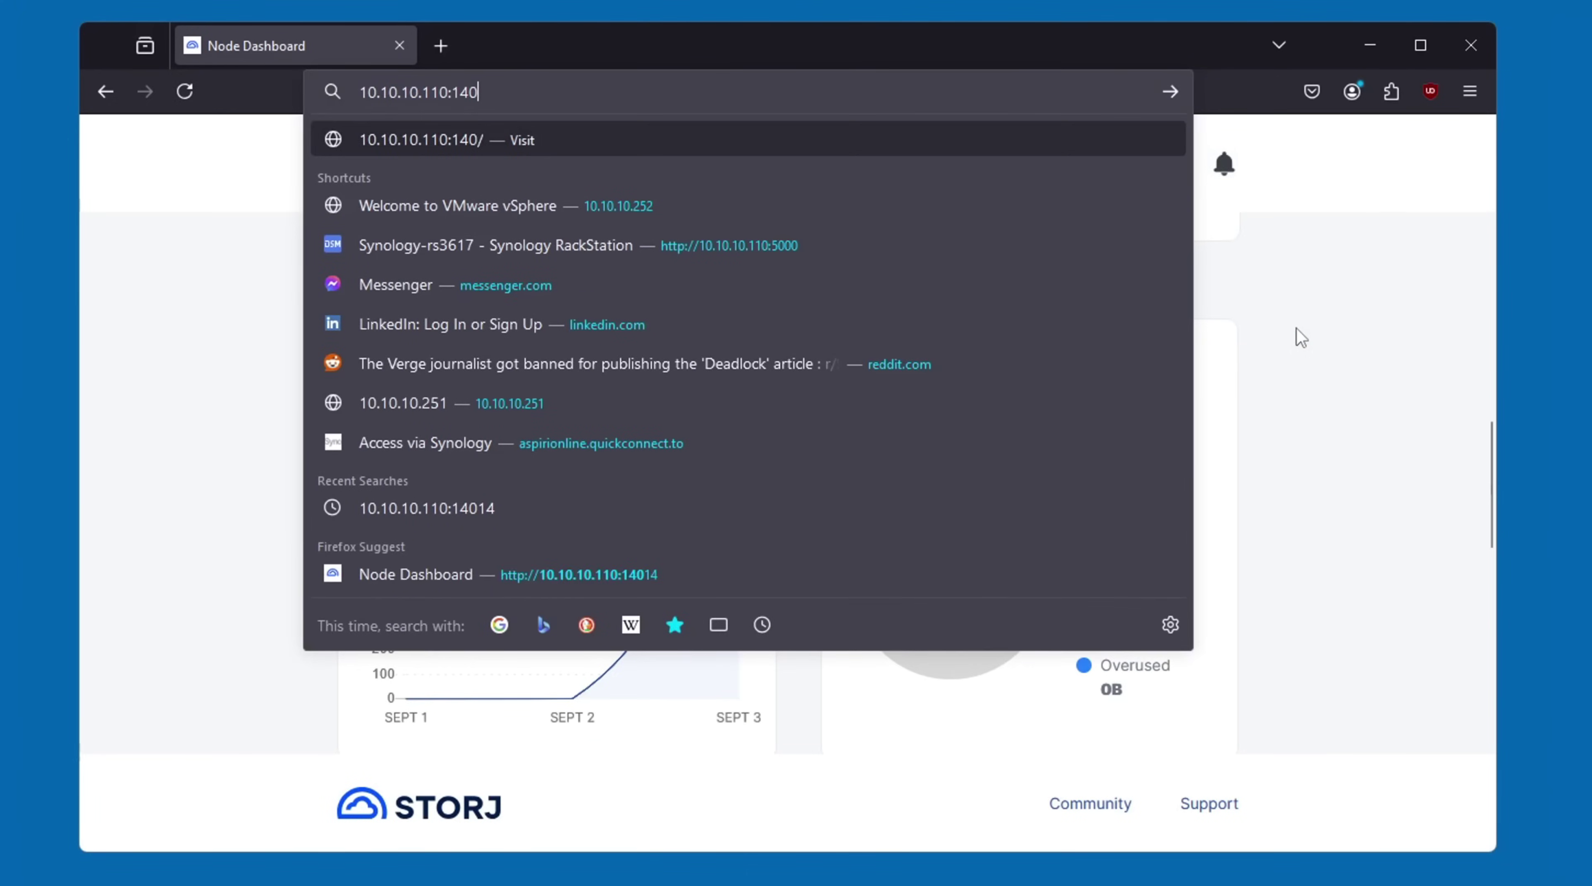
pyautogui.press('Return')
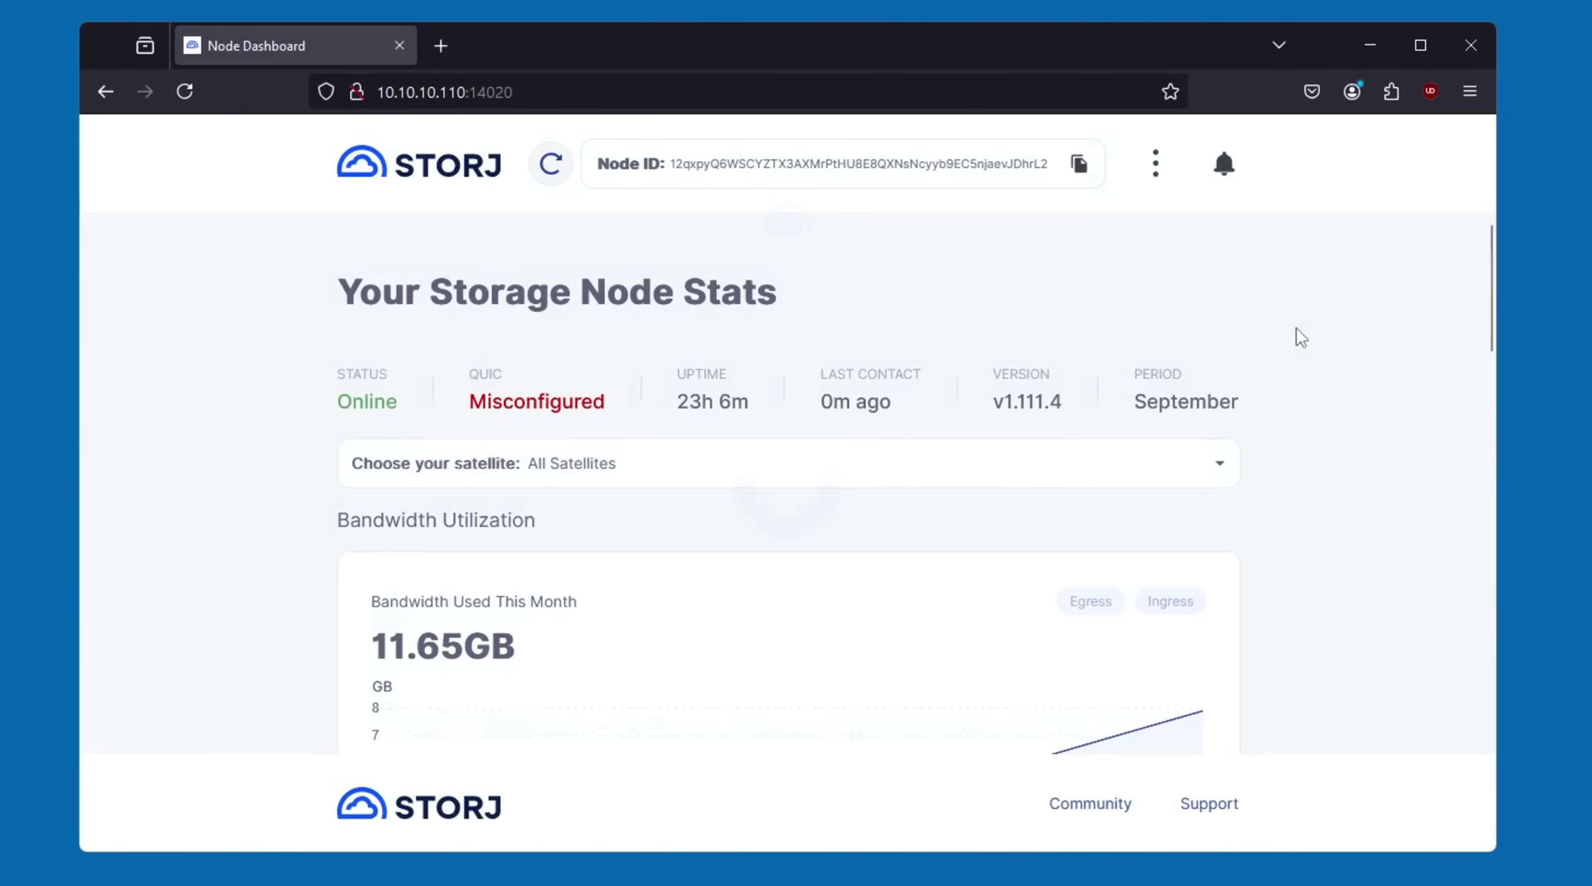
pyautogui.scroll(-8, 1295, 328)
# Check node 14021's dashboard, then load the dashboard for port 14022.
pyautogui.hotkey('ctrl', 'l')
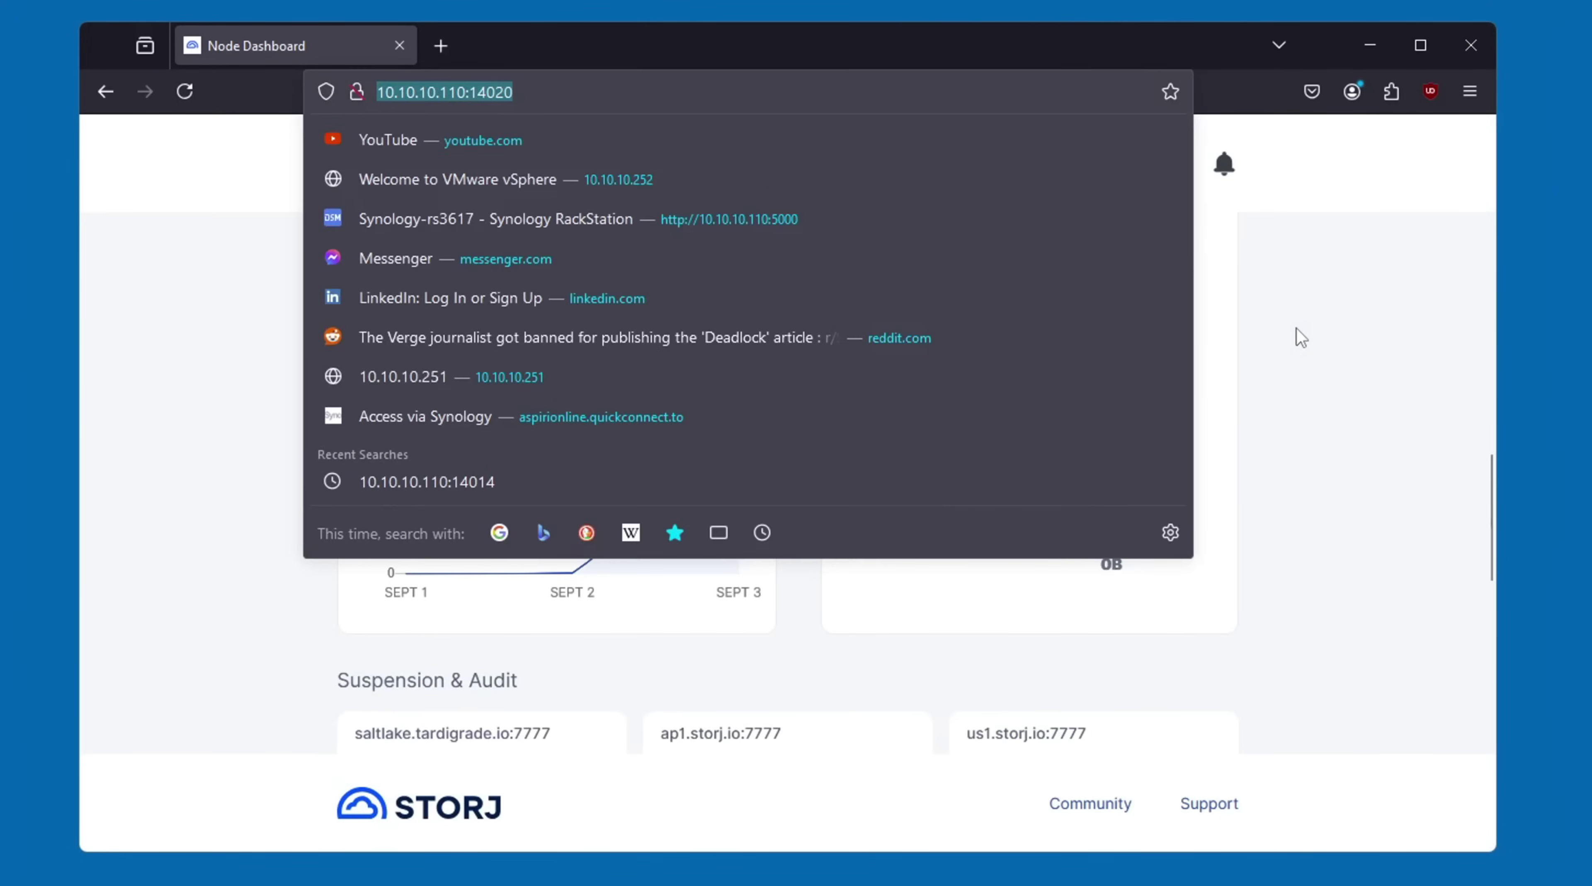
pyautogui.press('BackSpace')
pyautogui.write('1')
pyautogui.press('Return')
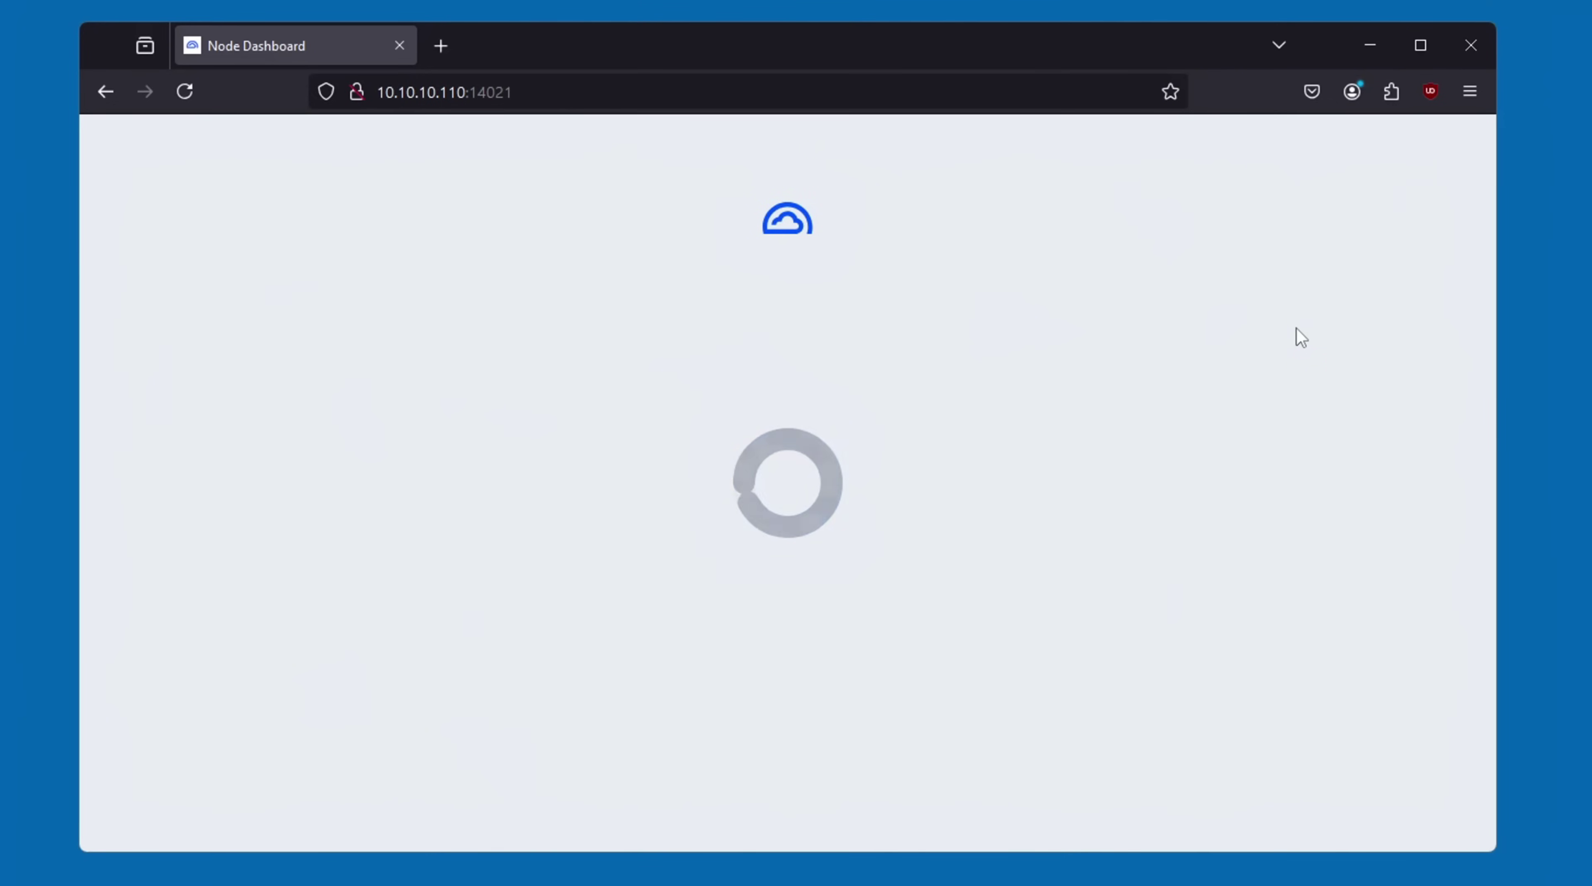
pyautogui.scroll(-8, 1295, 328)
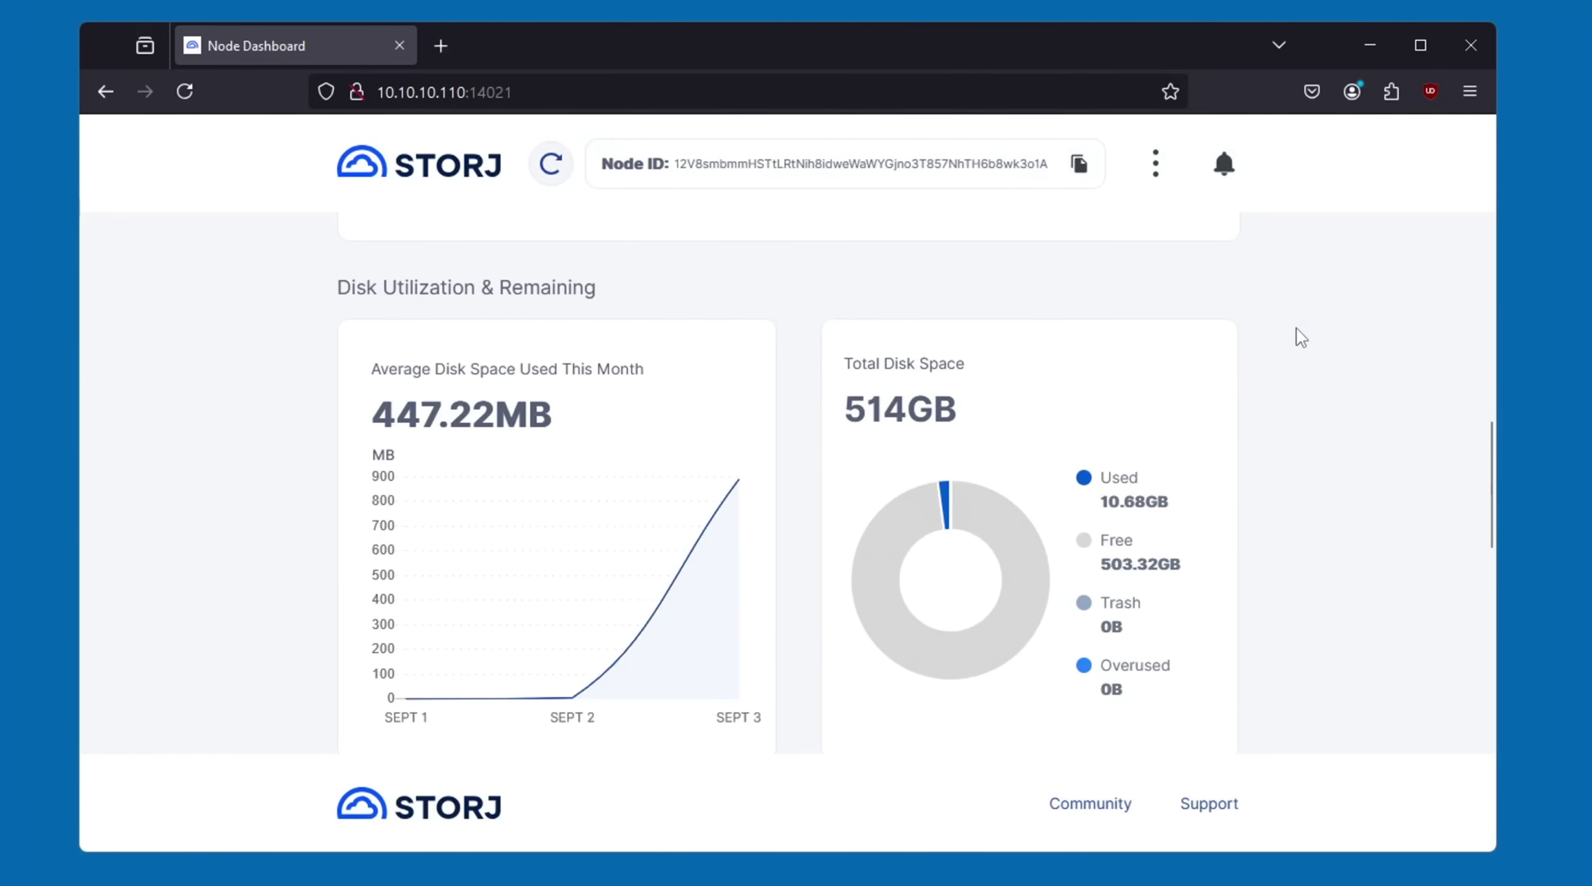
pyautogui.hotkey('ctrl', 'l')
pyautogui.press('BackSpace')
pyautogui.write('2')
pyautogui.press('Return')
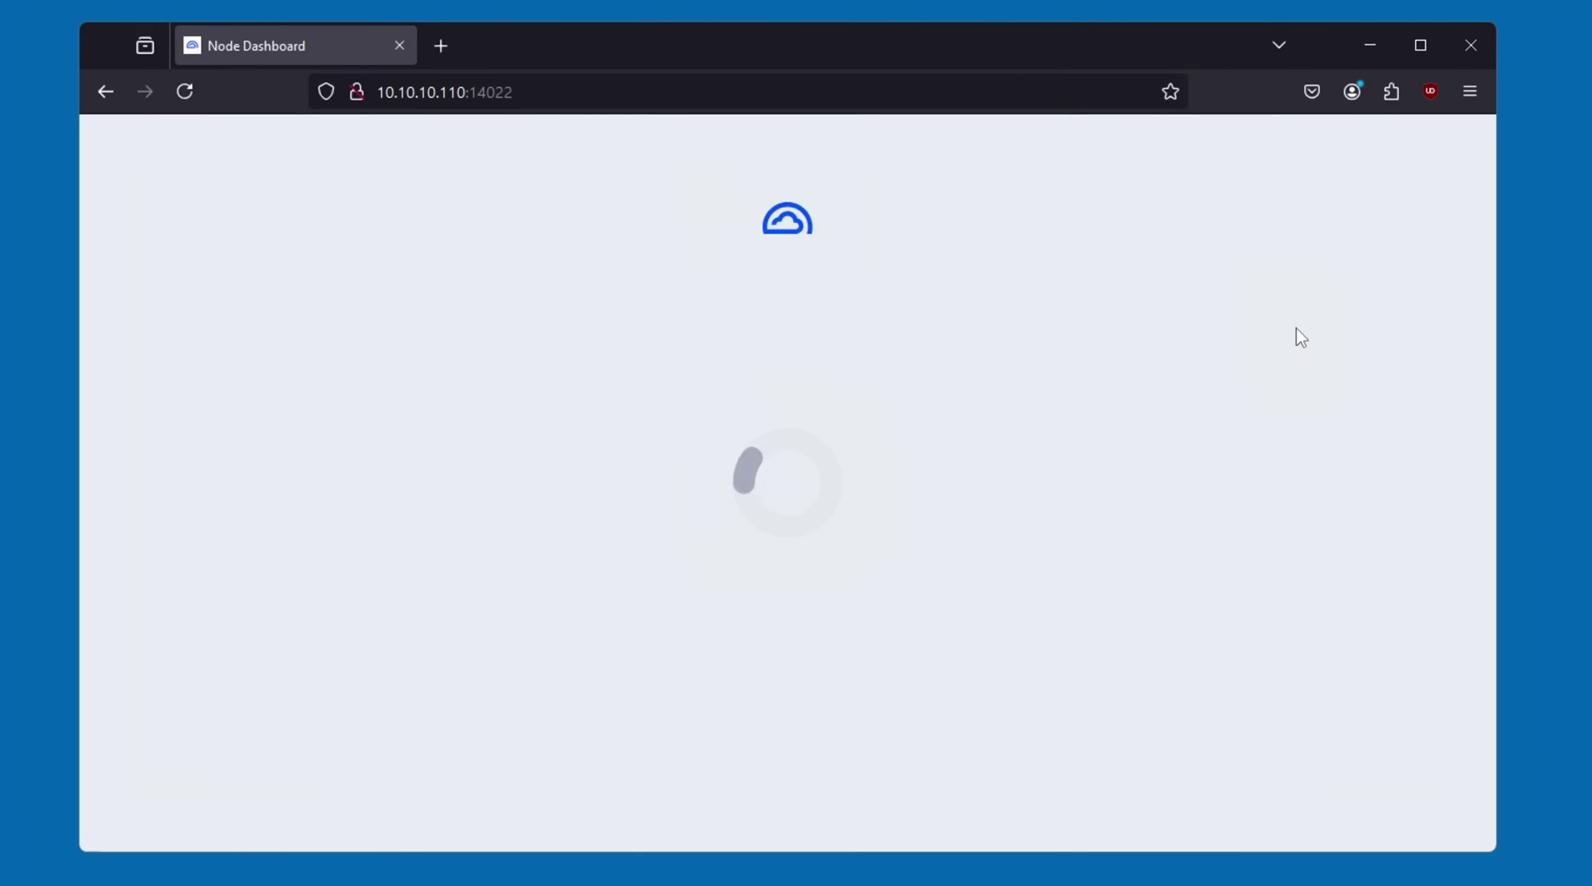